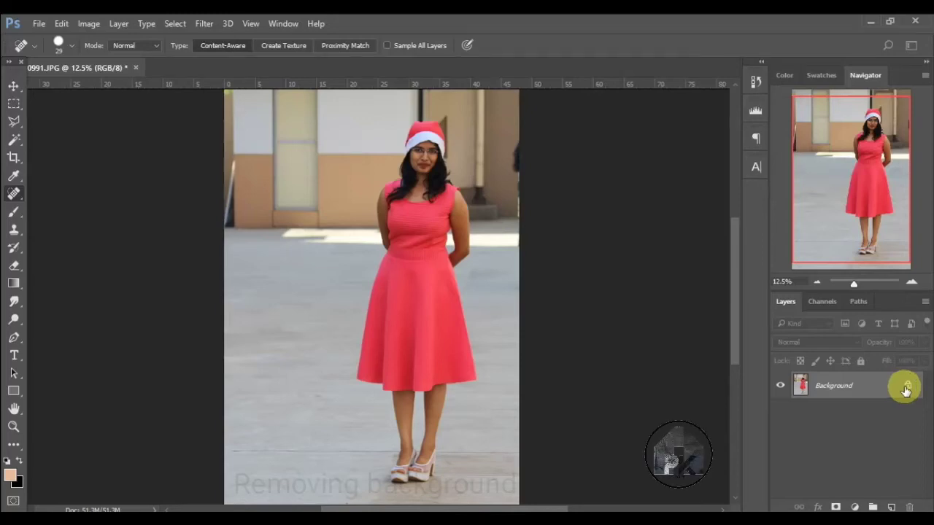
Step: Unlock the Background layer and Quick-Select the woman's hat, face, hair and shoulder
{"action": "left_click", "coordinate": [905, 387]}
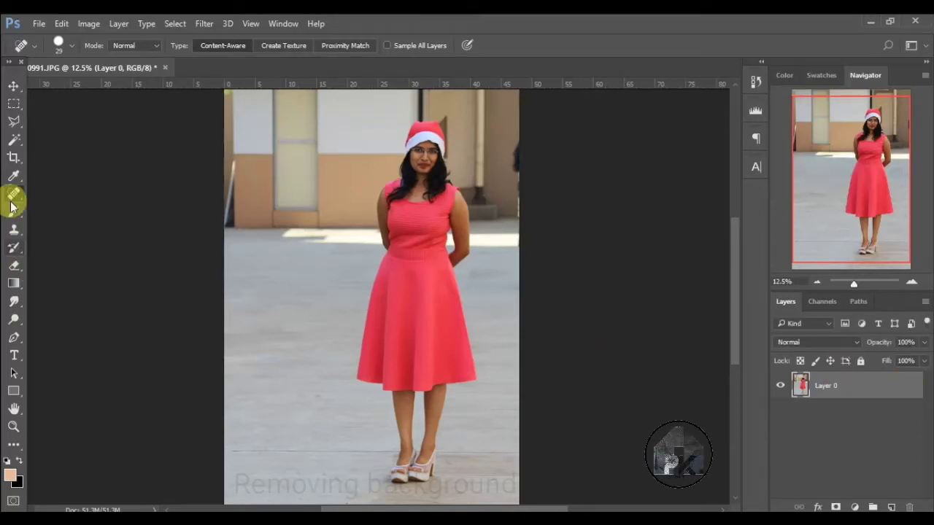
{"action": "left_click", "coordinate": [14, 138]}
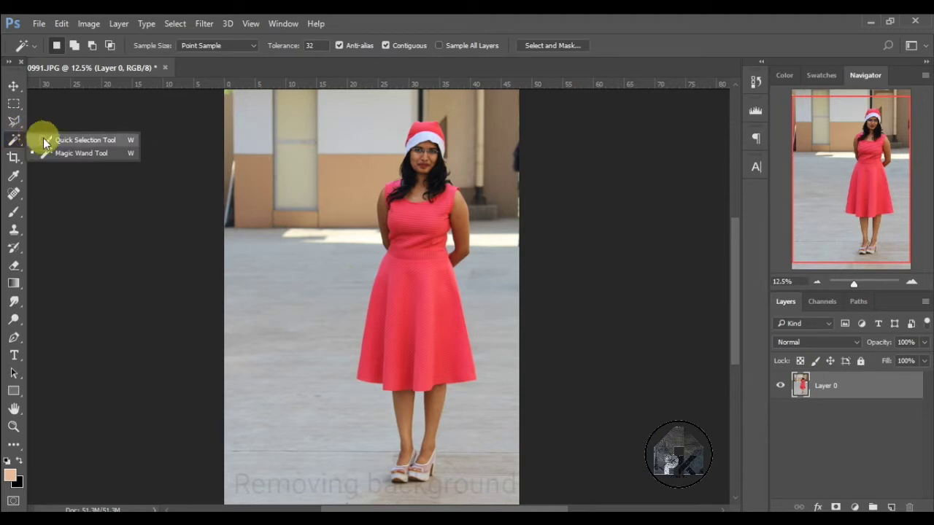
{"action": "left_click", "coordinate": [45, 141]}
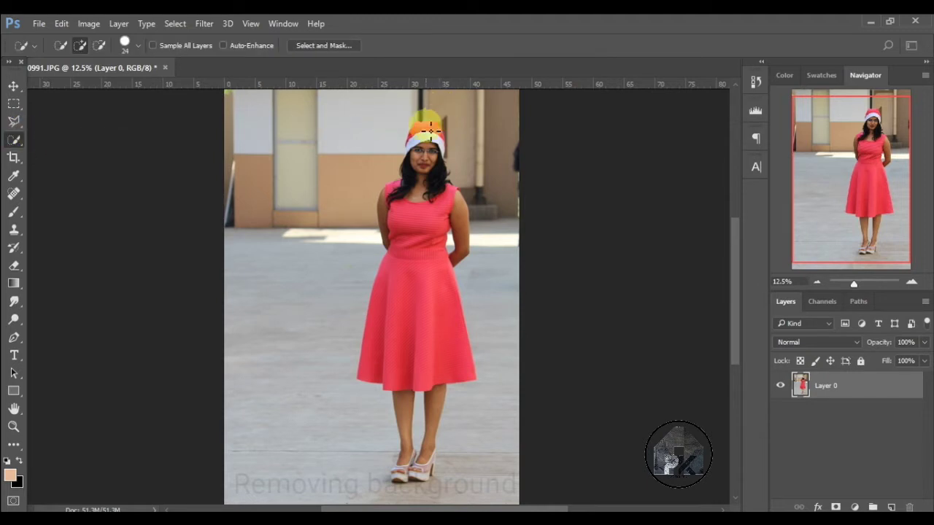
{"action": "mouse_move", "coordinate": [430, 130]}
{"action": "left_mouse_down"}
{"action": "mouse_move", "coordinate": [421, 186]}
{"action": "mouse_move", "coordinate": [431, 225]}
{"action": "mouse_move", "coordinate": [433, 410]}
{"action": "mouse_move", "coordinate": [407, 394]}
{"action": "left_mouse_up"}
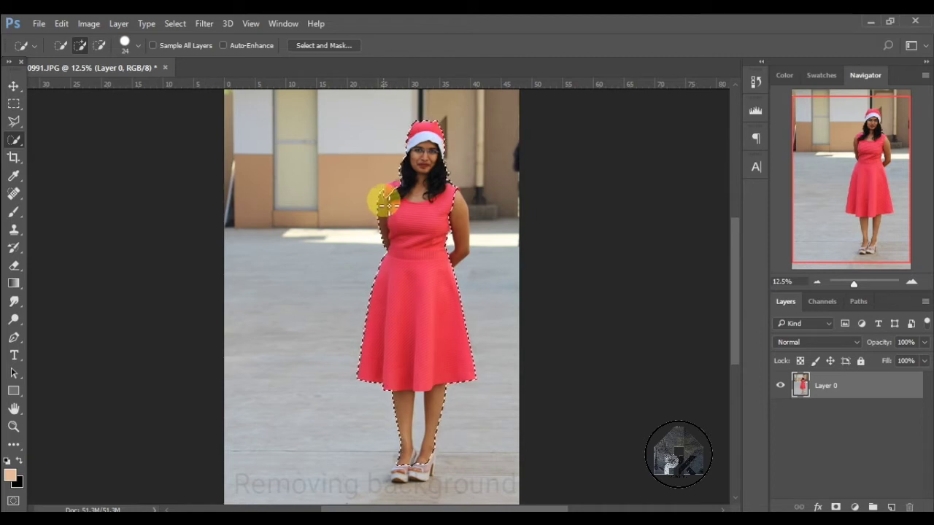
{"action": "left_click", "coordinate": [439, 196]}
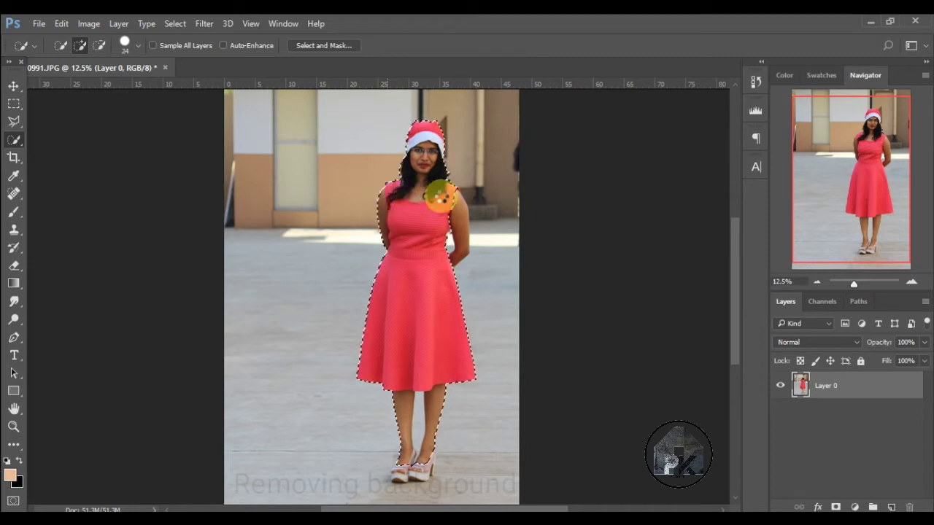
{"action": "left_click_drag", "start_coordinate": [439, 196], "coordinate": [454, 194]}
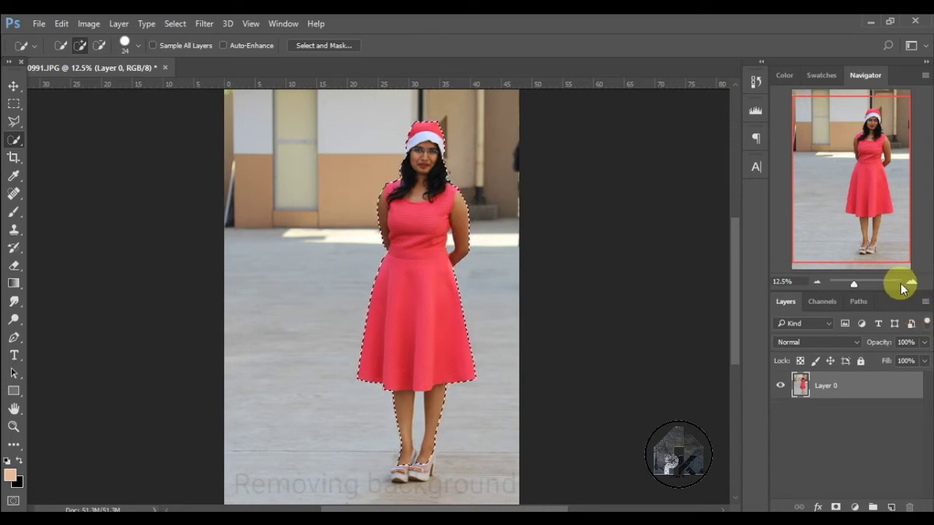
Step: Zoom in and extend the Quick Selection over the left shoe and around the right heel
{"action": "left_click", "coordinate": [910, 283]}
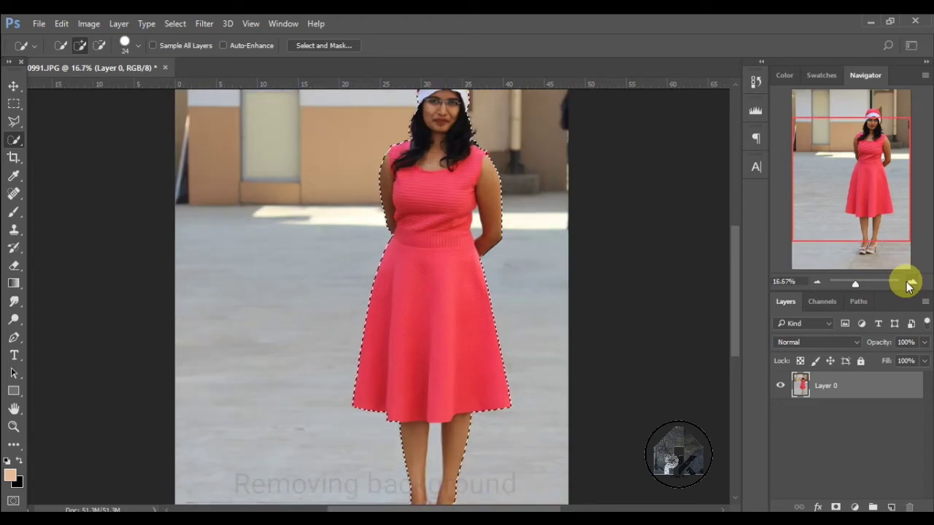
{"action": "left_click", "coordinate": [910, 283]}
{"action": "left_click_drag", "start_coordinate": [809, 197], "coordinate": [818, 143]}
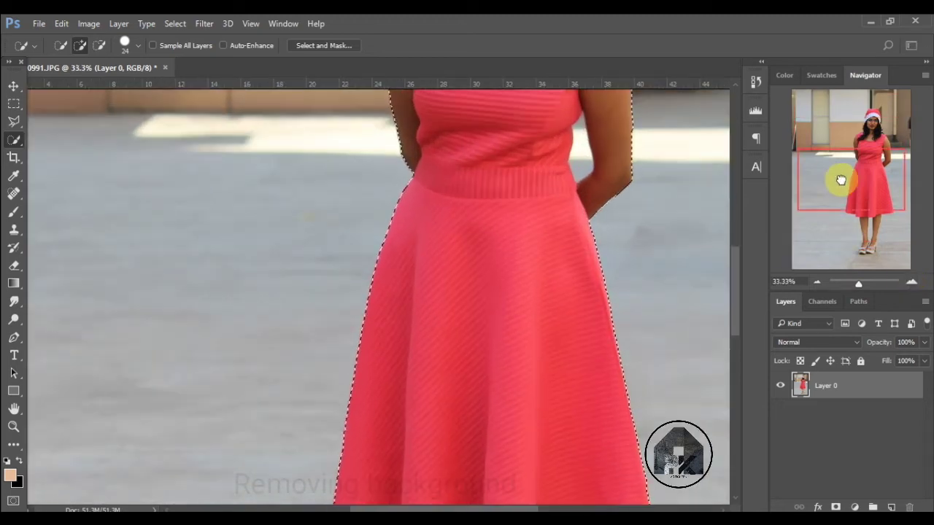
{"action": "left_click_drag", "start_coordinate": [837, 181], "coordinate": [856, 135]}
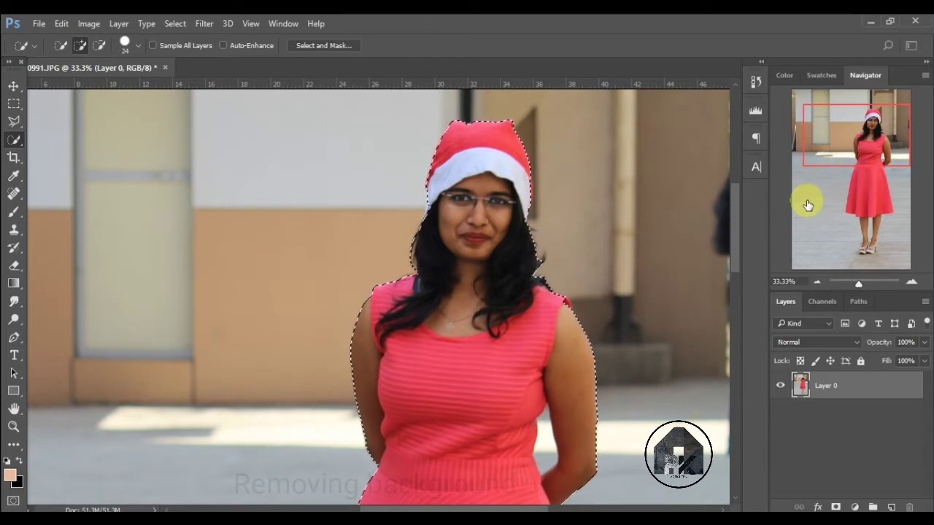
{"action": "left_click_drag", "start_coordinate": [829, 168], "coordinate": [860, 262]}
{"action": "mouse_move", "coordinate": [454, 377]}
{"action": "left_mouse_down"}
{"action": "mouse_move", "coordinate": [423, 392]}
{"action": "mouse_move", "coordinate": [431, 354]}
{"action": "mouse_move", "coordinate": [390, 377]}
{"action": "mouse_move", "coordinate": [402, 401]}
{"action": "mouse_move", "coordinate": [481, 388]}
{"action": "mouse_move", "coordinate": [506, 336]}
{"action": "mouse_move", "coordinate": [500, 319]}
{"action": "mouse_move", "coordinate": [493, 373]}
{"action": "mouse_move", "coordinate": [506, 372]}
{"action": "mouse_move", "coordinate": [497, 379]}
{"action": "left_mouse_up"}
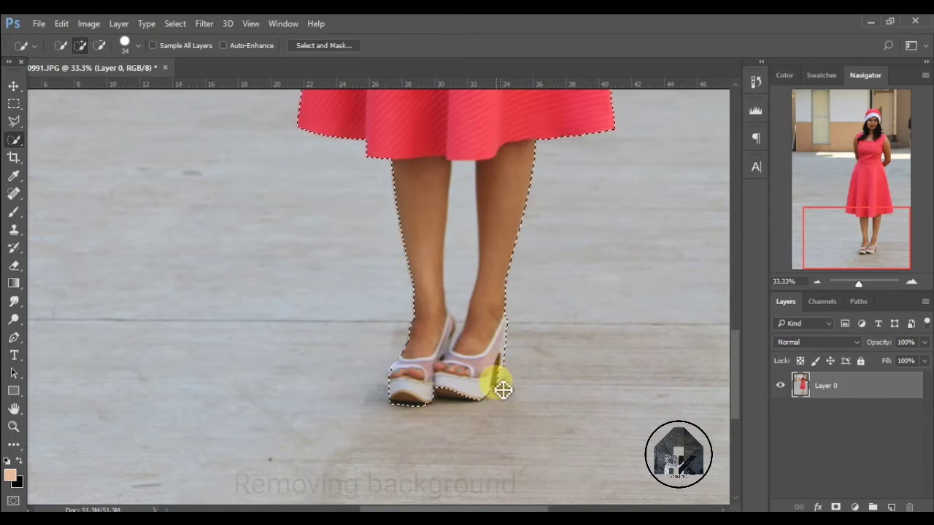
{"action": "mouse_move", "coordinate": [498, 376]}
{"action": "left_mouse_down"}
{"action": "mouse_move", "coordinate": [504, 355]}
{"action": "mouse_move", "coordinate": [500, 387]}
{"action": "mouse_move", "coordinate": [469, 406]}
{"action": "mouse_move", "coordinate": [425, 394]}
{"action": "left_mouse_up"}
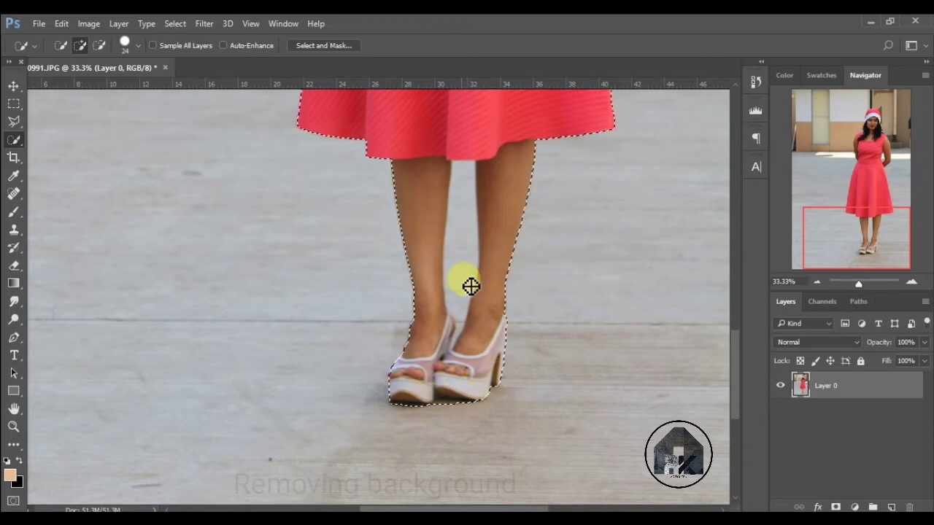
{"action": "left_click", "coordinate": [822, 280]}
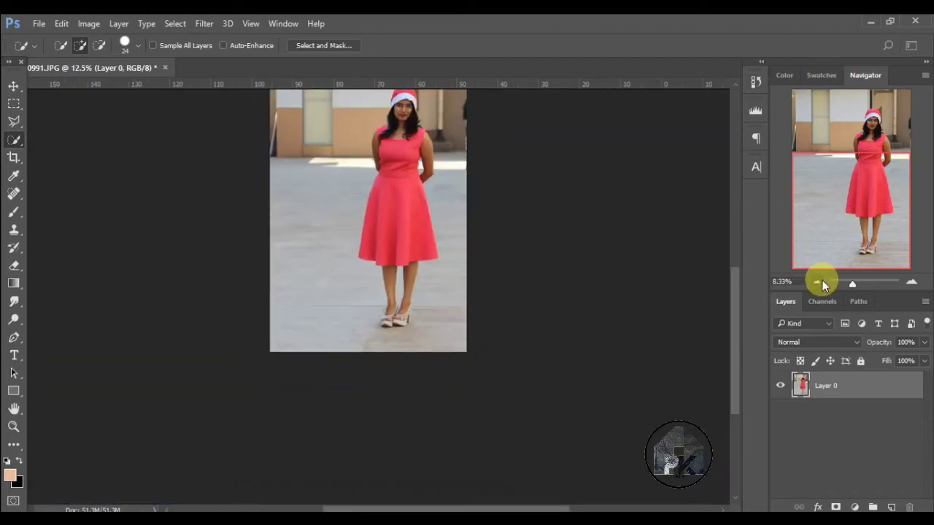
Step: Invert the selection to the courtyard background and zoom in on the cut-out woman
{"action": "left_click", "coordinate": [170, 20]}
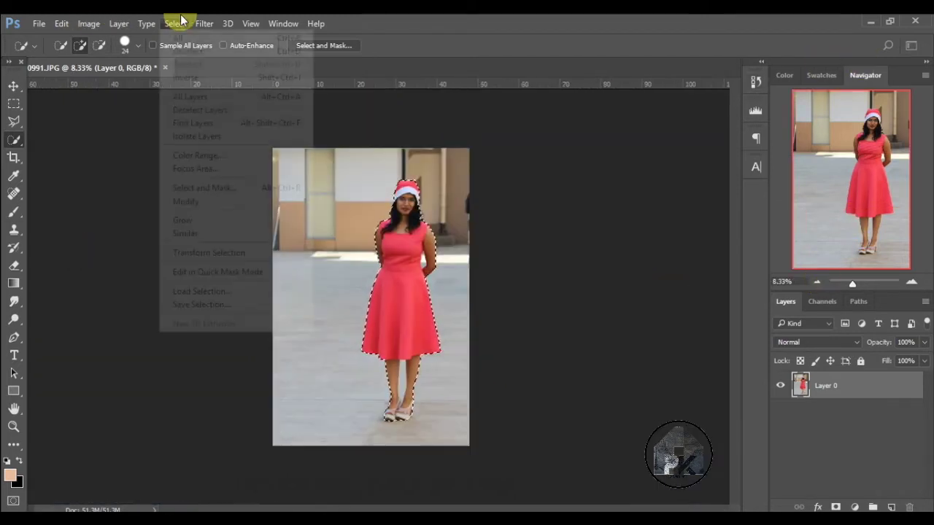
{"action": "left_click", "coordinate": [180, 72]}
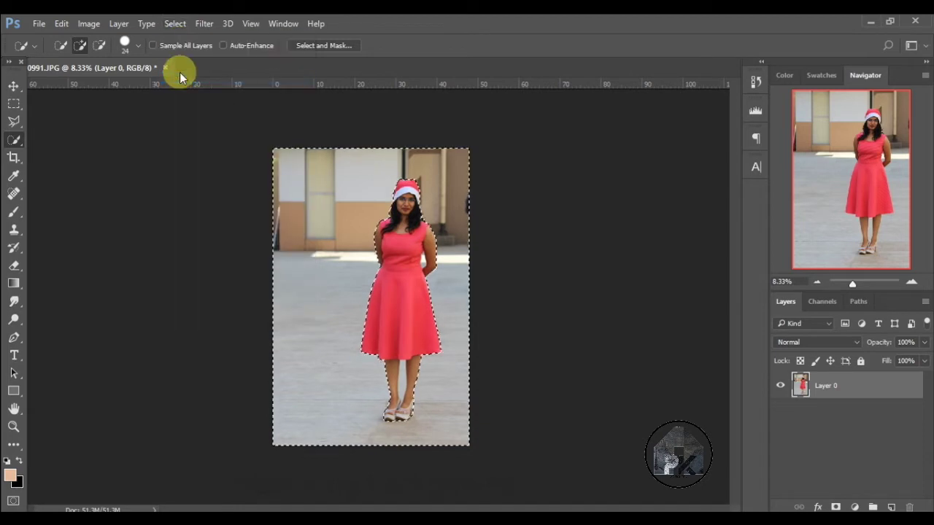
{"action": "left_click", "coordinate": [909, 285]}
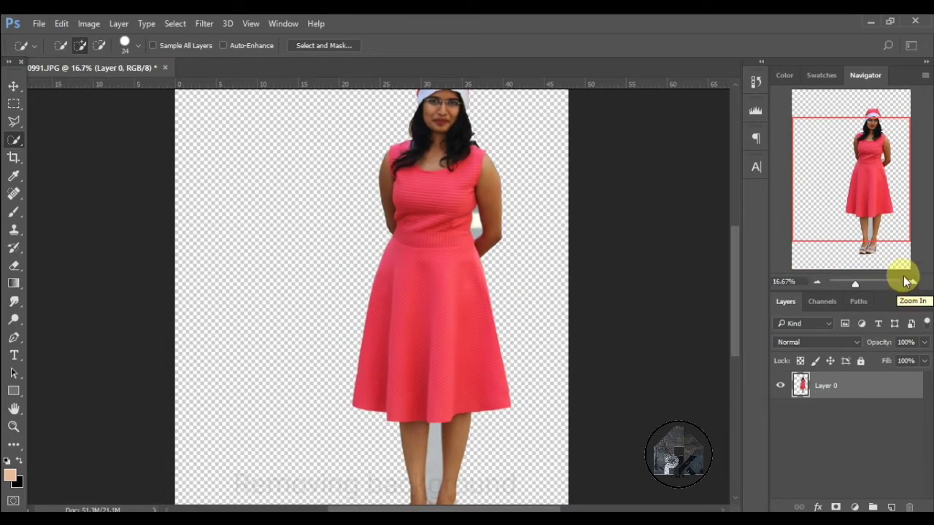
{"action": "left_click_drag", "start_coordinate": [902, 148], "coordinate": [907, 120]}
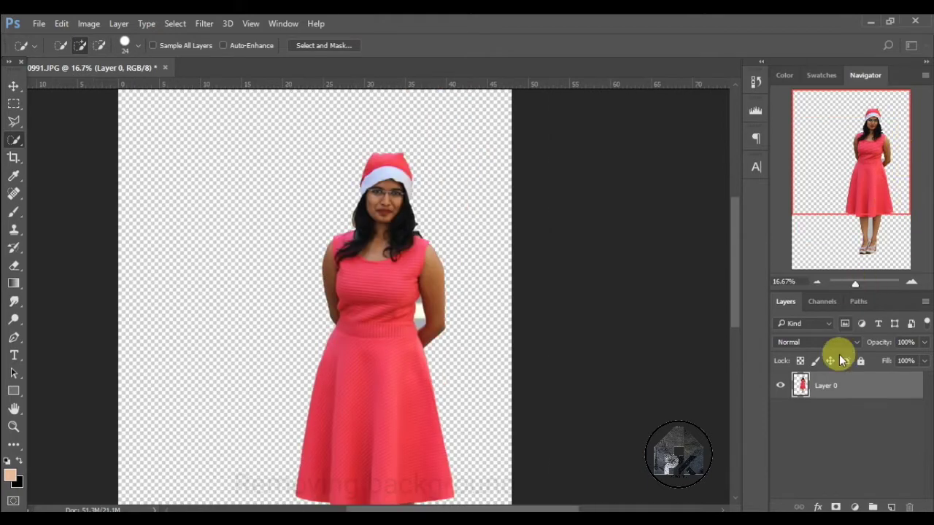
{"action": "left_click", "coordinate": [910, 285]}
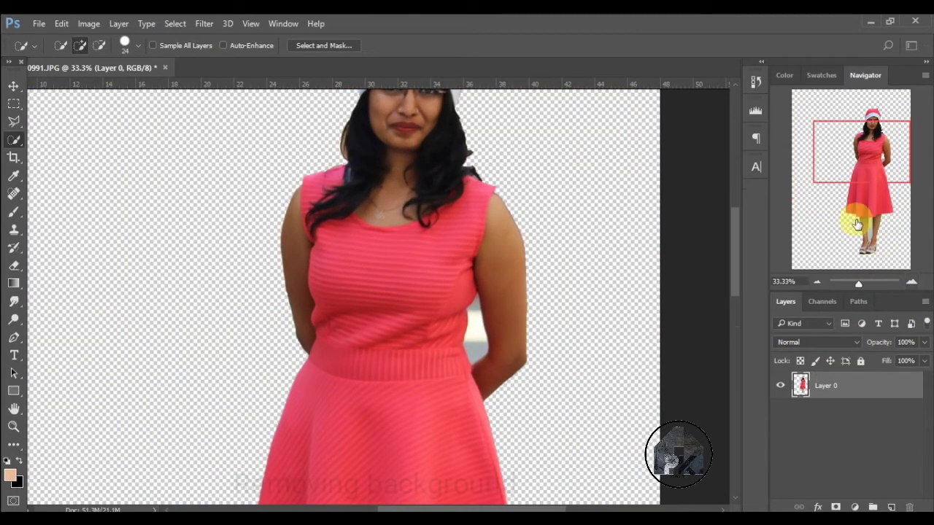
Step: Quick-Select the background gap between the right arm and body, delete it, then undo
{"action": "mouse_move", "coordinate": [860, 187]}
{"action": "left_mouse_down"}
{"action": "mouse_move", "coordinate": [870, 170]}
{"action": "mouse_move", "coordinate": [870, 187]}
{"action": "left_mouse_up"}
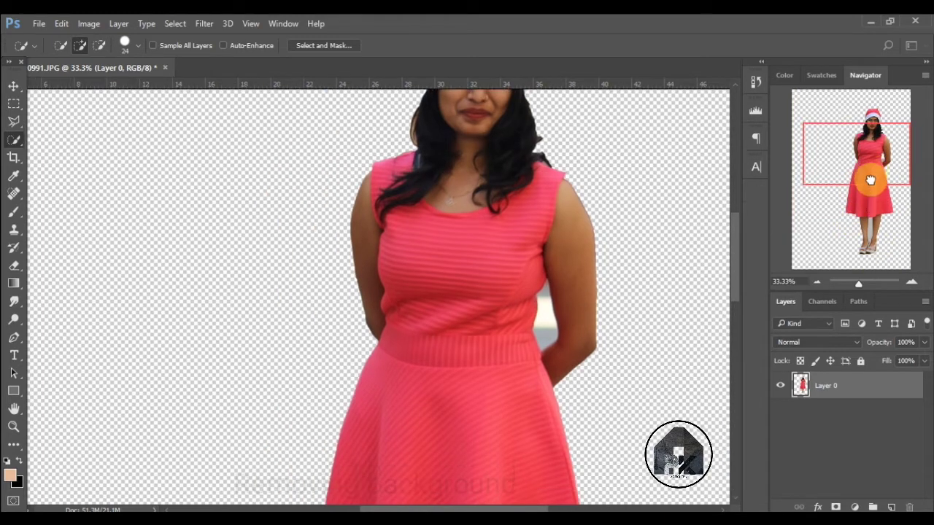
{"action": "mouse_move", "coordinate": [547, 193]}
{"action": "left_mouse_down"}
{"action": "mouse_move", "coordinate": [564, 241]}
{"action": "mouse_move", "coordinate": [547, 244]}
{"action": "mouse_move", "coordinate": [559, 241]}
{"action": "mouse_move", "coordinate": [547, 187]}
{"action": "mouse_move", "coordinate": [546, 229]}
{"action": "left_mouse_up"}
{"action": "key", "text": "Delete"}
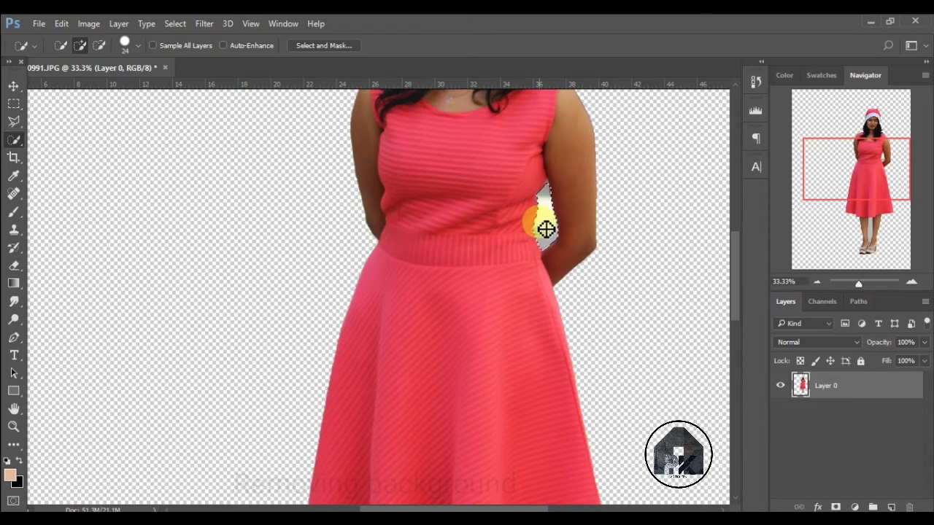
{"action": "key", "text": "ctrl+z"}
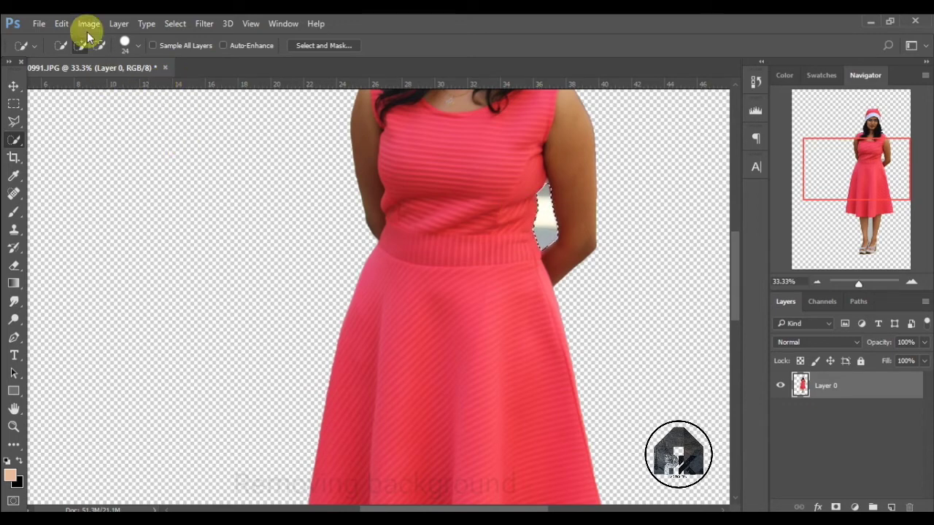
Step: Trim the arm–body gap selection with Subtract from selection, excluding the dress
{"action": "left_click", "coordinate": [99, 45]}
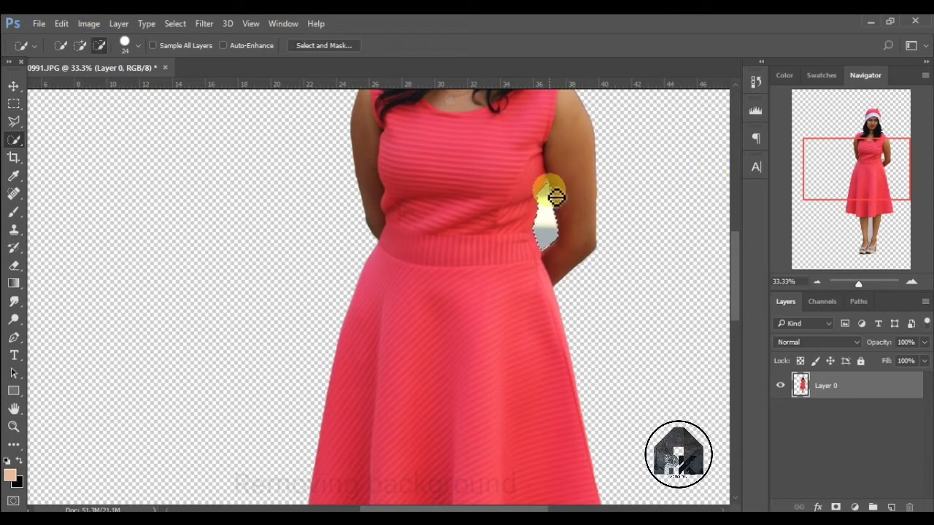
{"action": "mouse_move", "coordinate": [559, 192]}
{"action": "left_mouse_down"}
{"action": "mouse_move", "coordinate": [553, 186]}
{"action": "mouse_move", "coordinate": [572, 175]}
{"action": "mouse_move", "coordinate": [571, 187]}
{"action": "left_mouse_up"}
{"action": "left_click", "coordinate": [406, 243]}
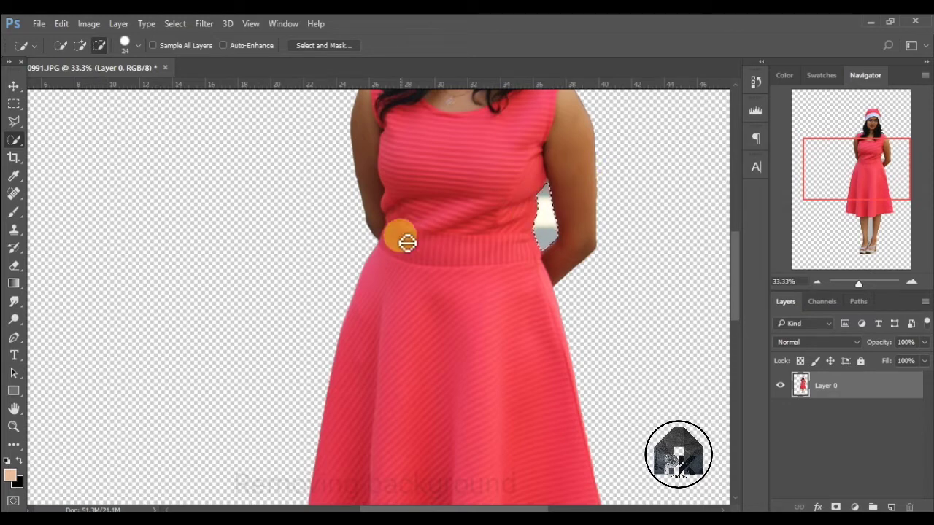
{"action": "left_click_drag", "start_coordinate": [406, 243], "coordinate": [460, 213]}
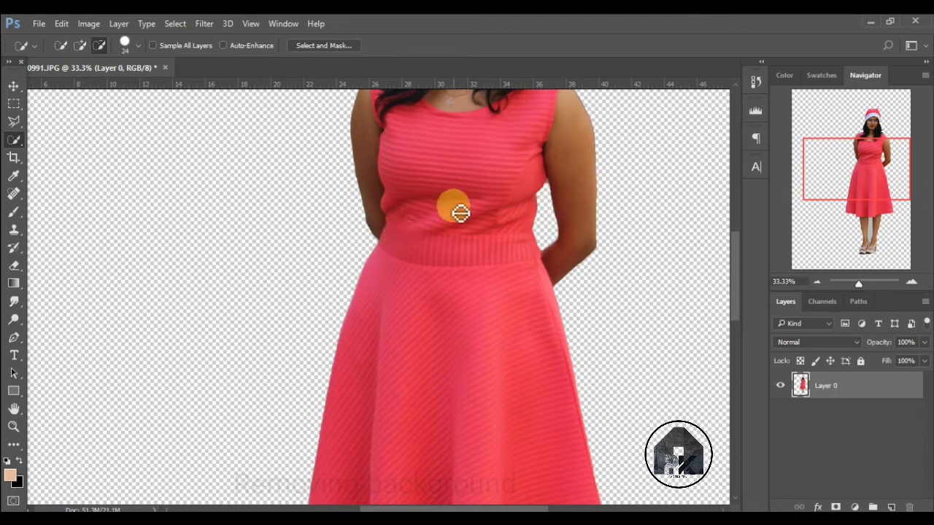
{"action": "left_click_drag", "start_coordinate": [910, 223], "coordinate": [908, 243]}
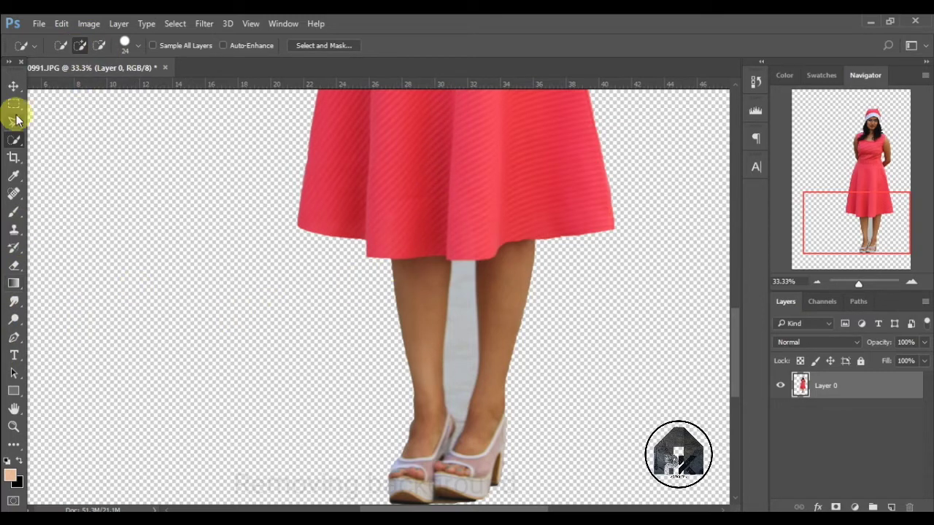
Step: Magic Wand the grey gap between the legs, trim it near the ankle, delete it and deselect
{"action": "right_click", "coordinate": [11, 146]}
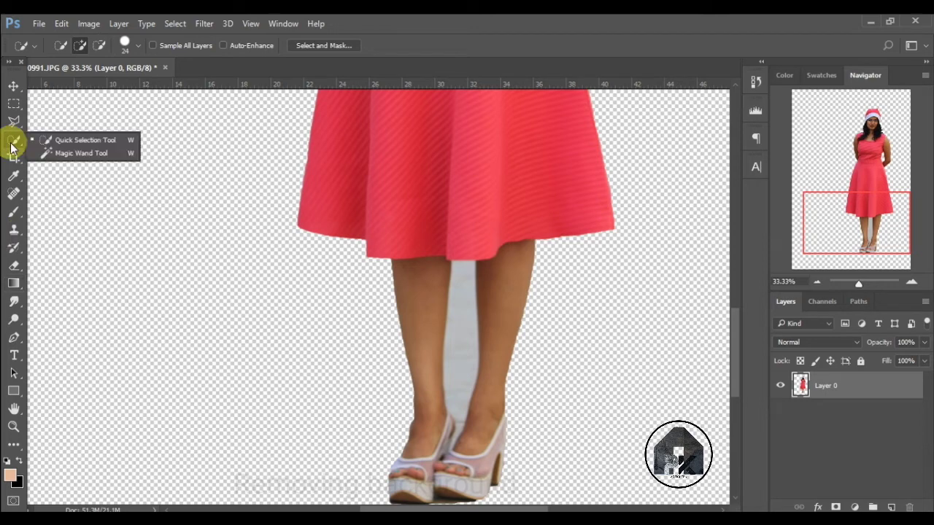
{"action": "left_click", "coordinate": [62, 153]}
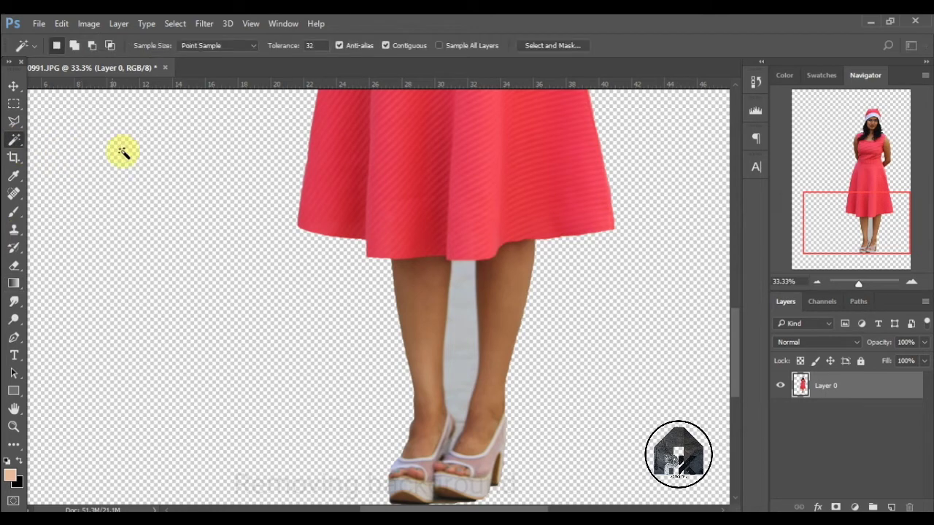
{"action": "left_click", "coordinate": [469, 361]}
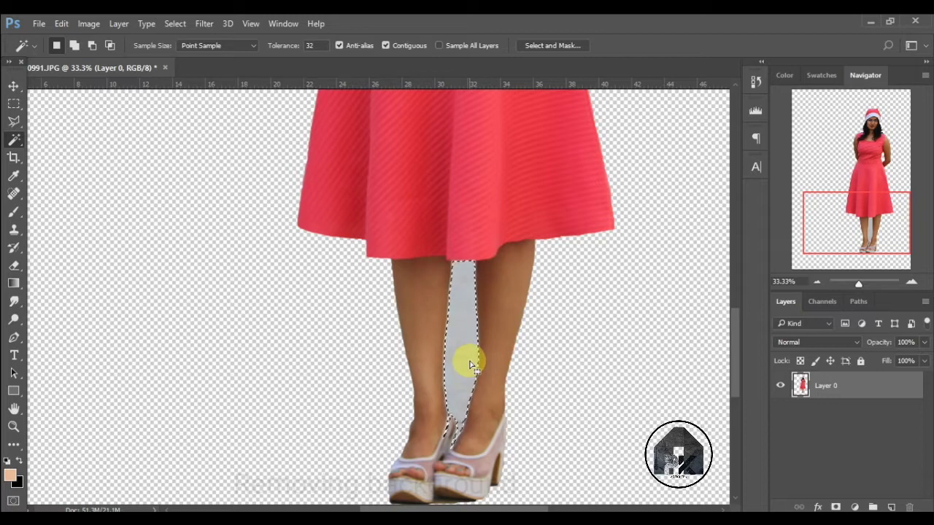
{"action": "right_click", "coordinate": [8, 142]}
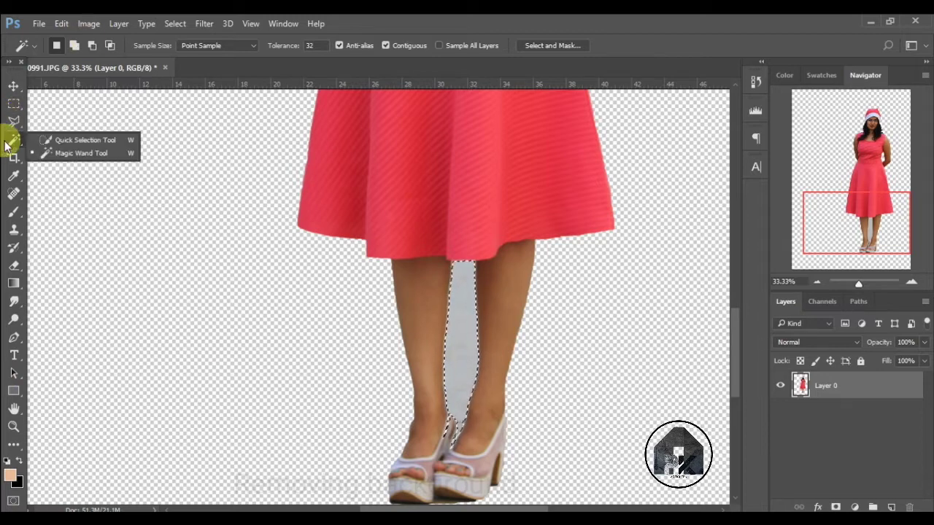
{"action": "left_click", "coordinate": [54, 141]}
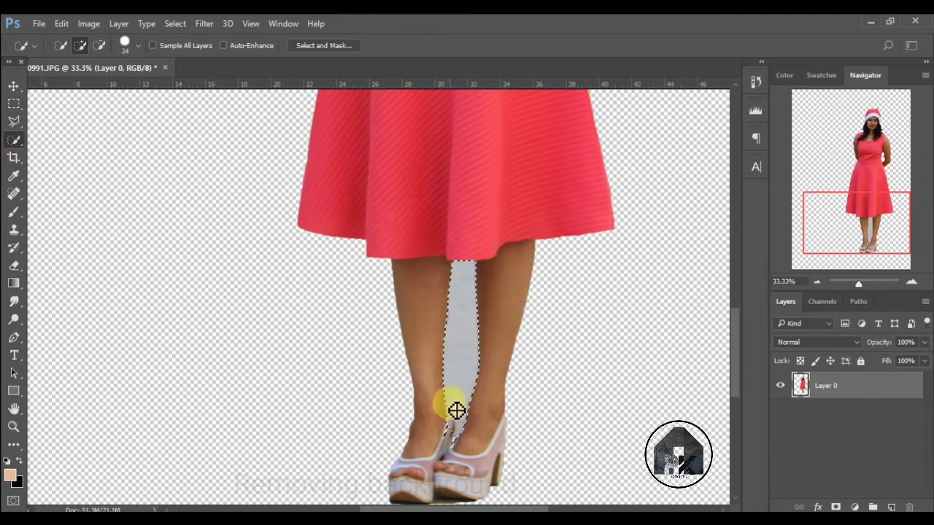
{"action": "left_click", "coordinate": [99, 46]}
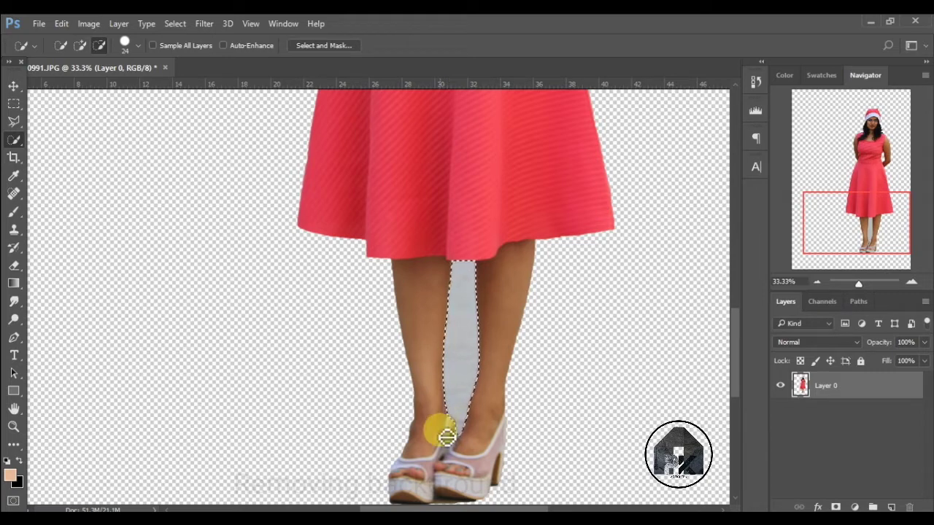
{"action": "left_click", "coordinate": [444, 436]}
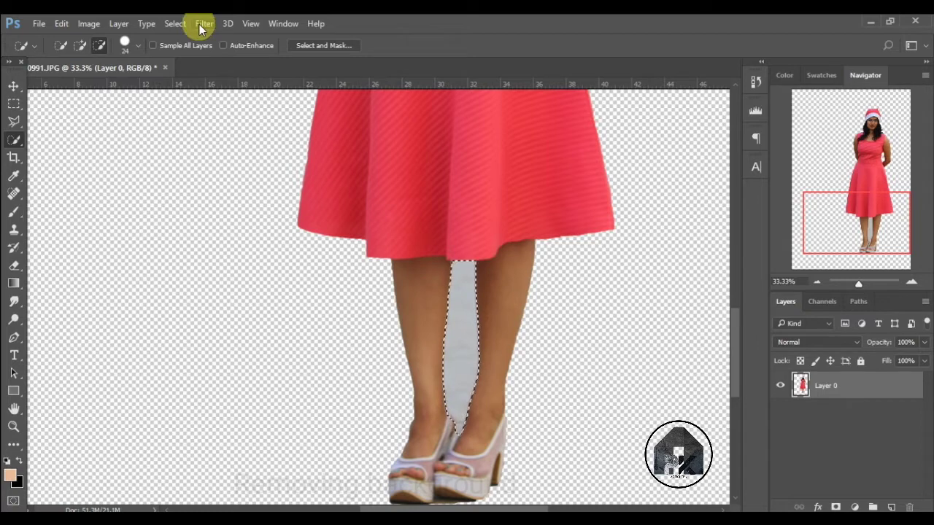
{"action": "key", "text": "Delete"}
{"action": "key", "text": "ctrl+d"}
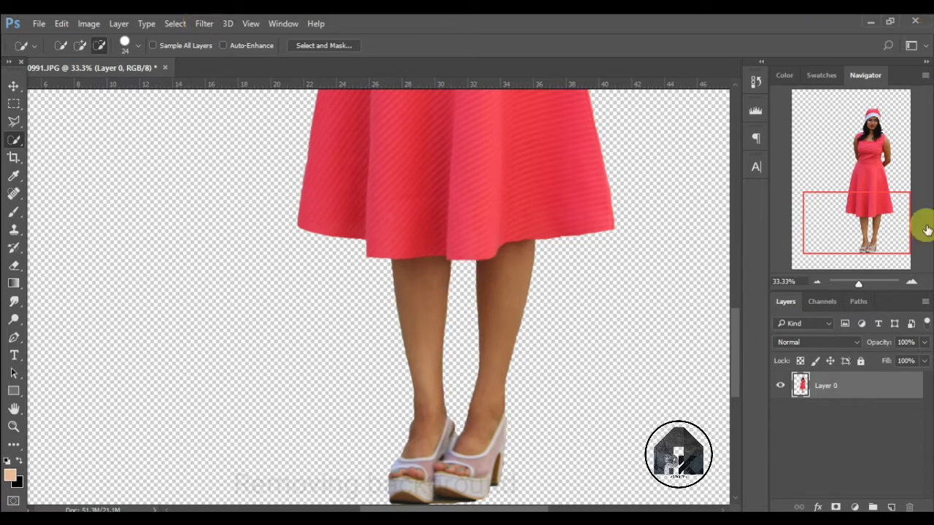
{"action": "left_click_drag", "start_coordinate": [880, 250], "coordinate": [880, 266]}
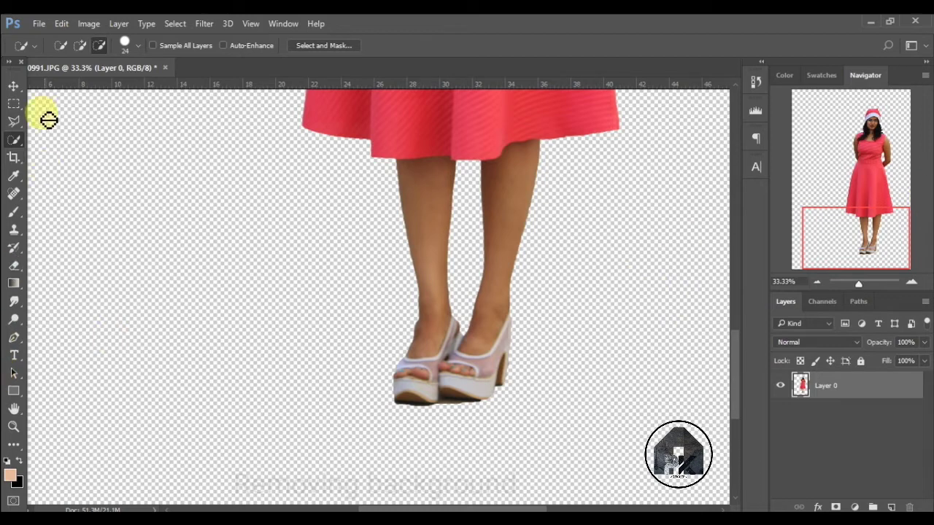
Step: Magic Wand the dark shadow patch beneath the shoes, delete it and deselect
{"action": "right_click", "coordinate": [16, 139]}
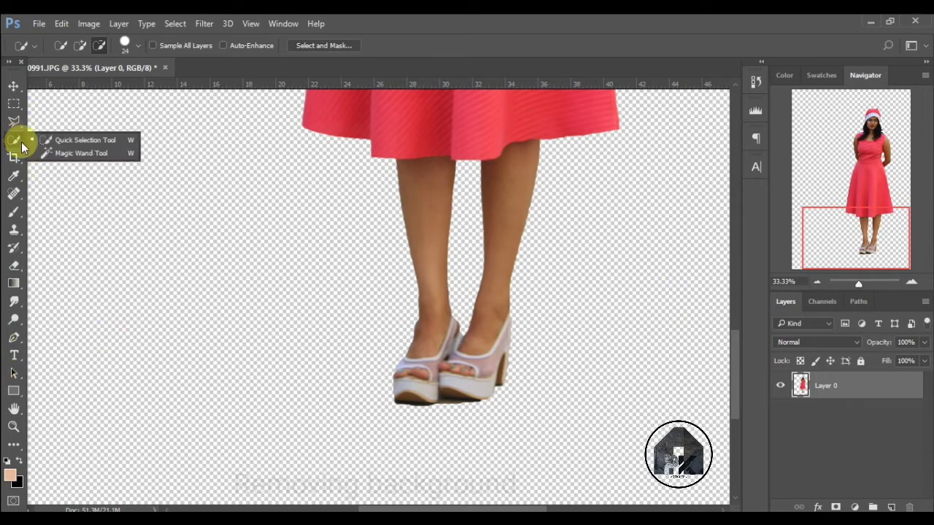
{"action": "left_click", "coordinate": [54, 153]}
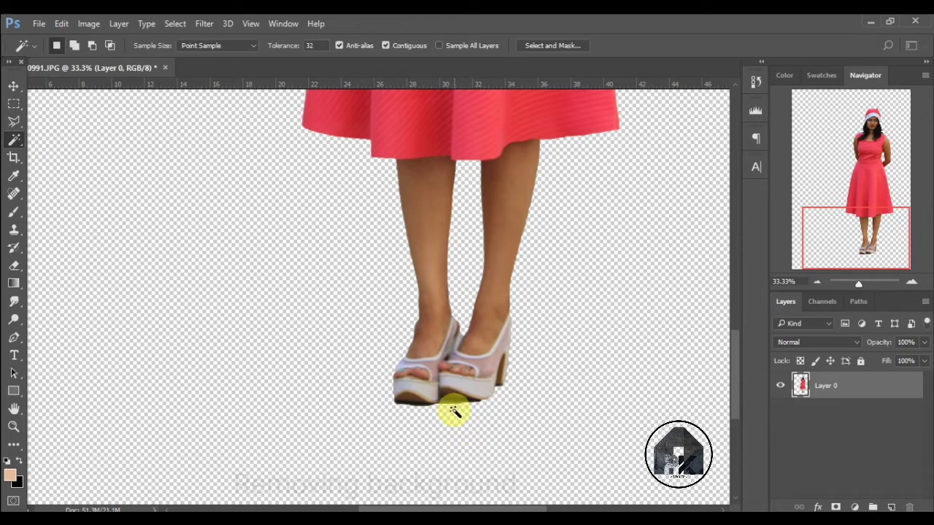
{"action": "left_click", "coordinate": [454, 408]}
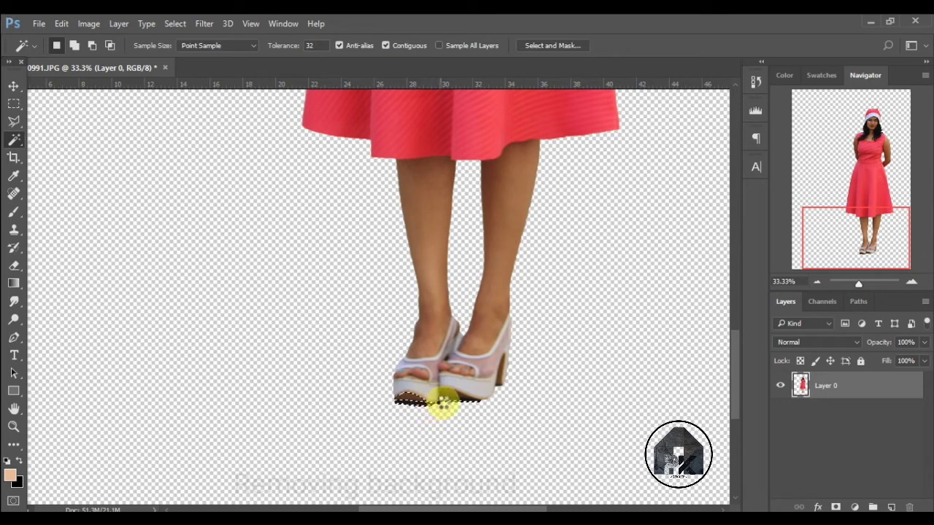
{"action": "left_click", "coordinate": [445, 401]}
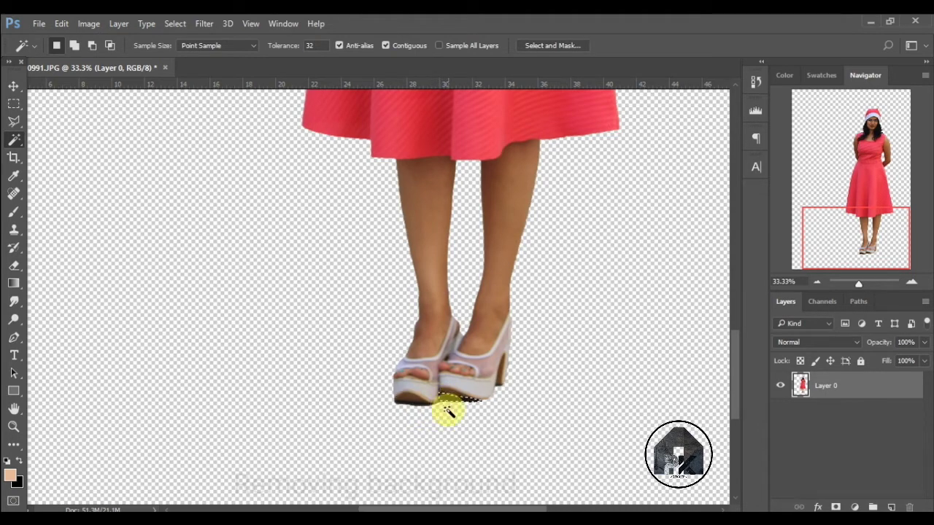
{"action": "key", "text": "Delete"}
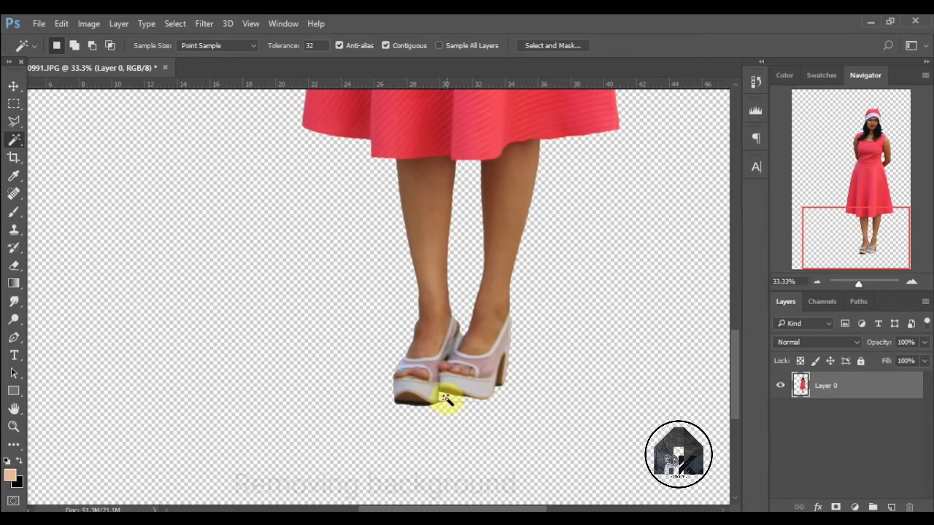
{"action": "left_click", "coordinate": [443, 406]}
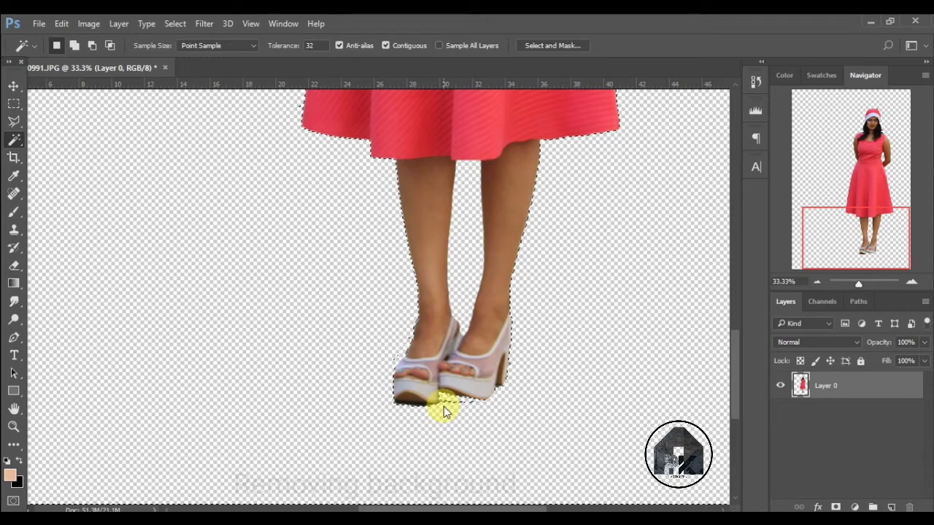
{"action": "key", "text": "ctrl+d"}
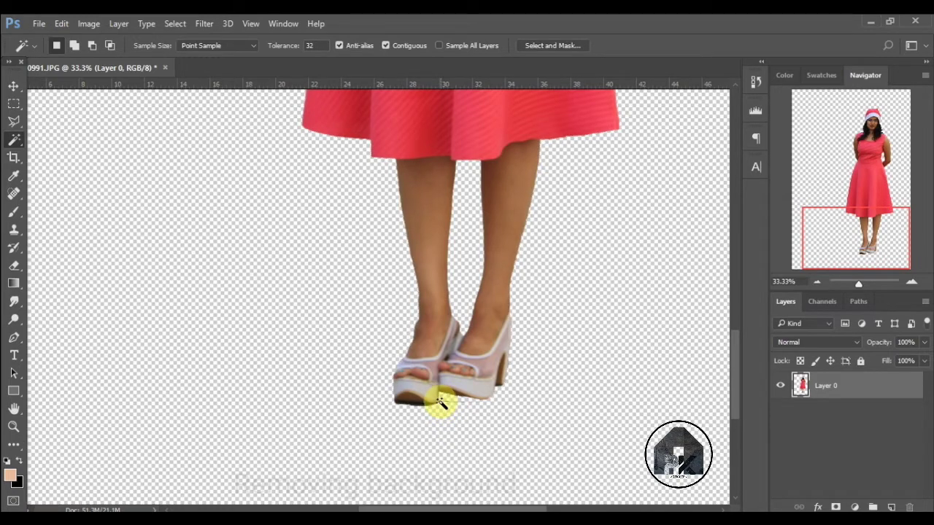
Step: Remove the latest selection and Cut Pixels steps from the History panel
{"action": "left_click", "coordinate": [441, 406]}
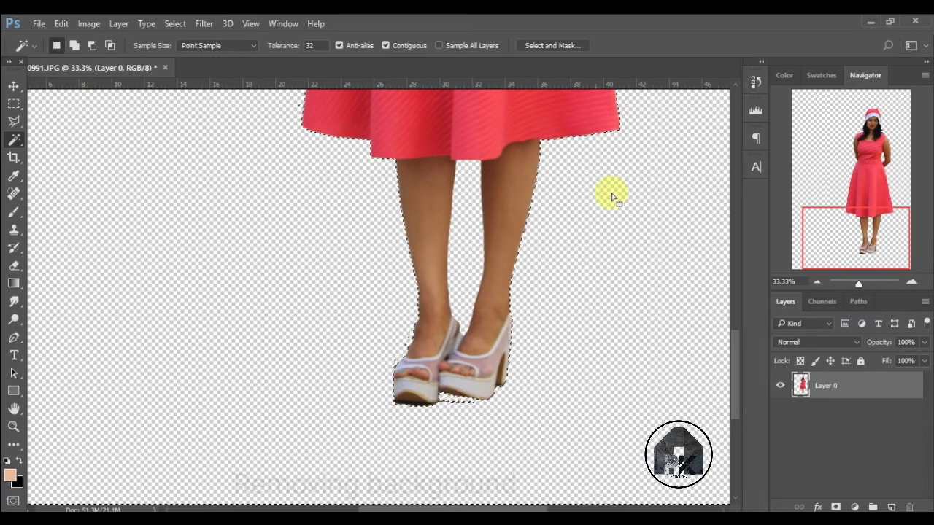
{"action": "left_click", "coordinate": [756, 82]}
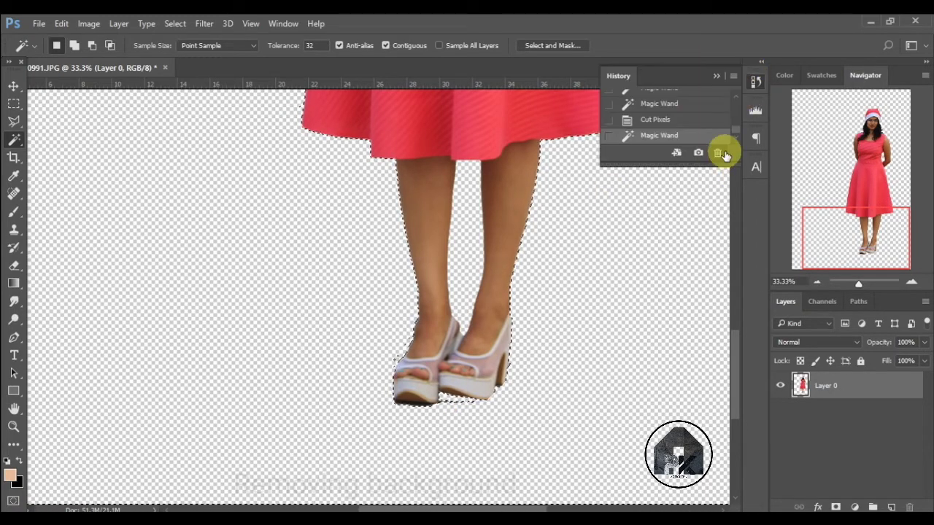
{"action": "left_click", "coordinate": [717, 153]}
{"action": "key", "text": "Return"}
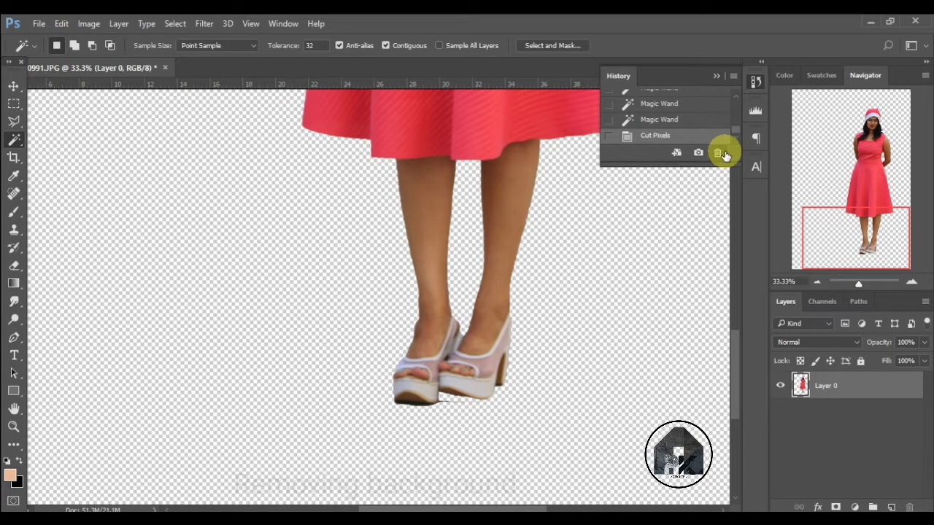
{"action": "left_click", "coordinate": [722, 152]}
{"action": "key", "text": "Return"}
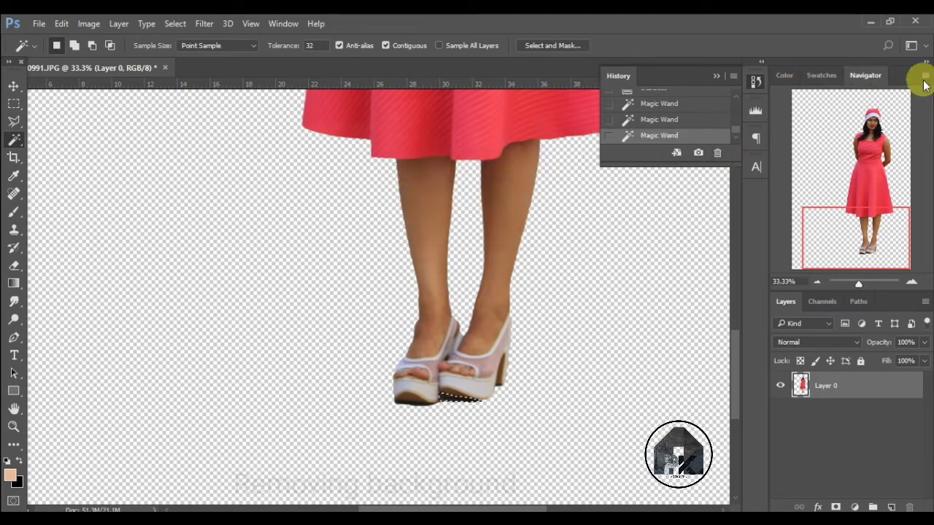
Step: Zoom out to 8.33% to fit the whole woman and collapse the History panel
{"action": "left_click", "coordinate": [814, 283]}
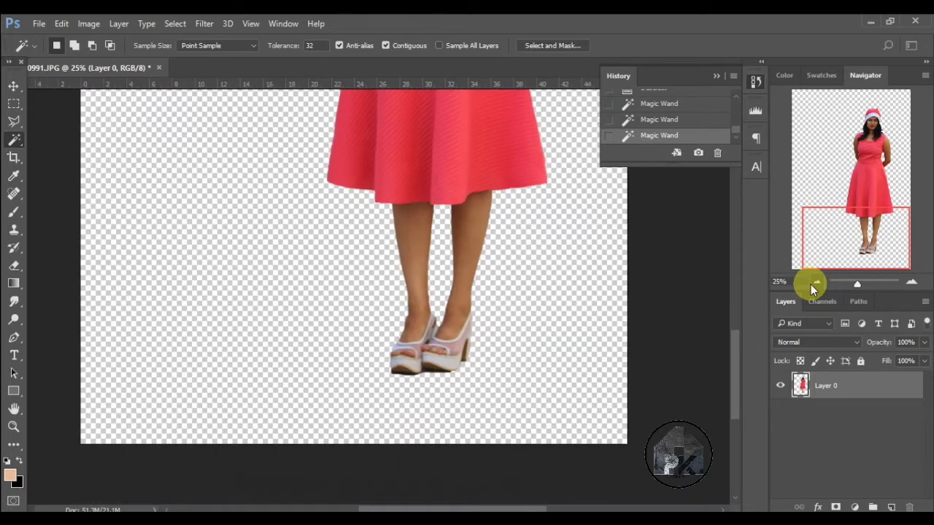
{"action": "left_click", "coordinate": [817, 281]}
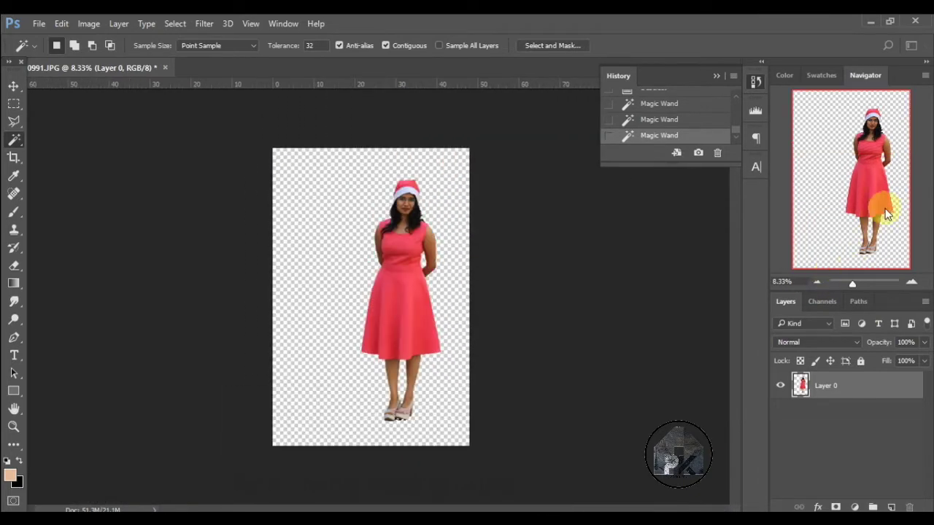
{"action": "left_click", "coordinate": [717, 77]}
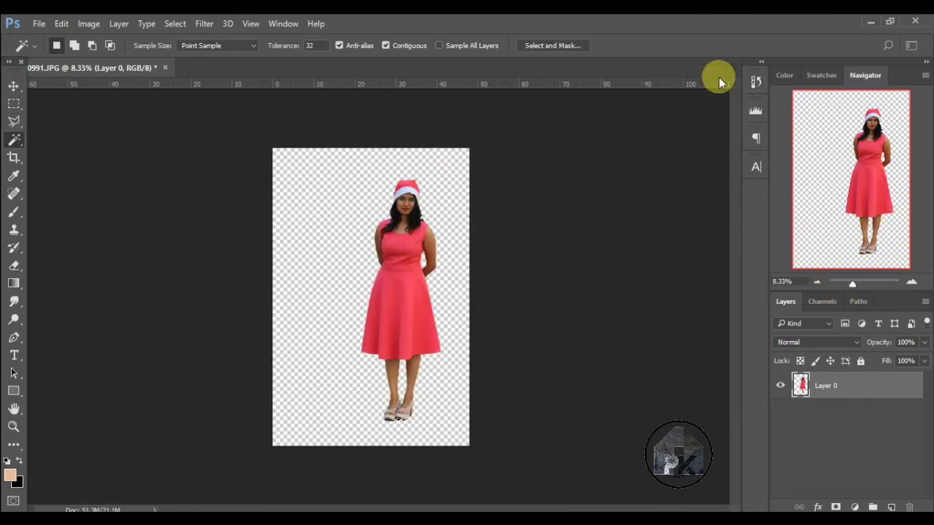
Step: Create a portrait File > New document of 1500 × 2560 px at 200 ppi
{"action": "left_click", "coordinate": [37, 23]}
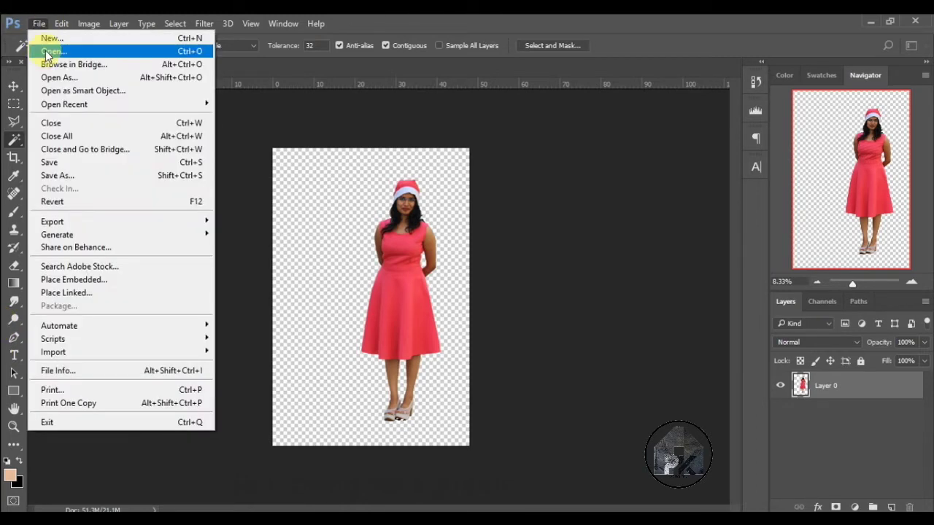
{"action": "left_click", "coordinate": [54, 39]}
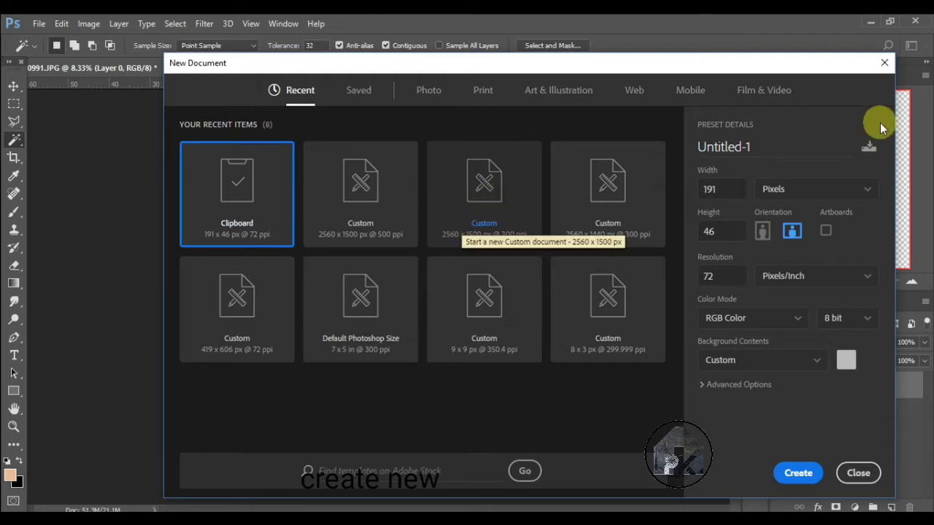
{"action": "left_click", "coordinate": [743, 193]}
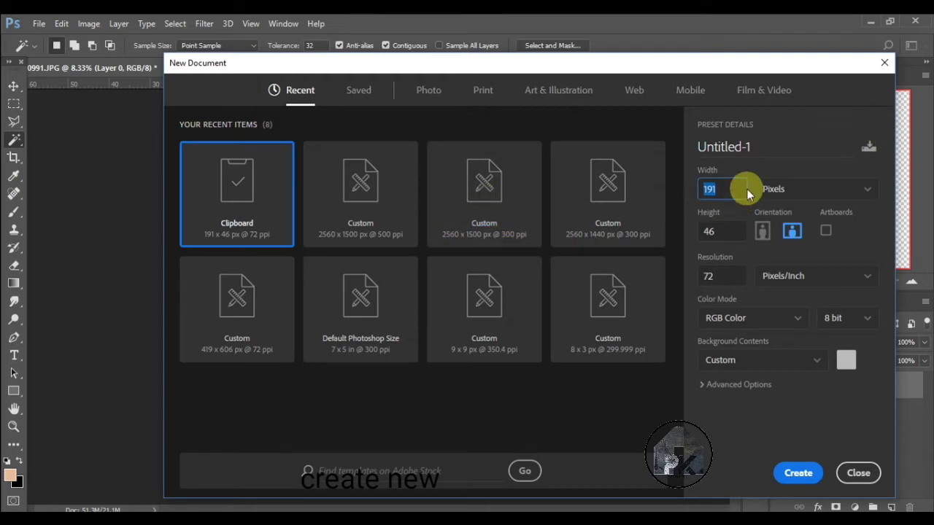
{"action": "key", "text": "BackSpace"}
{"action": "type", "text": "1500"}
{"action": "left_click", "coordinate": [726, 232]}
{"action": "type", "text": "250"}
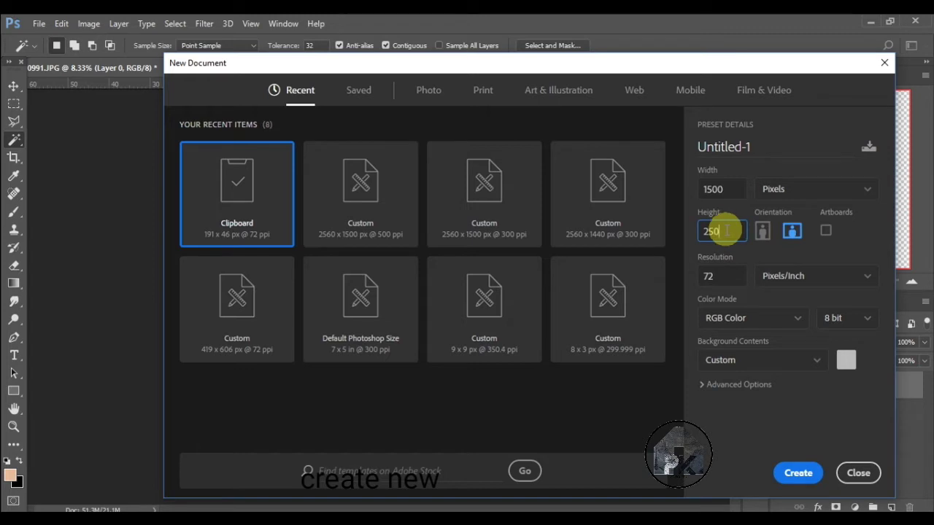
{"action": "left_click", "coordinate": [761, 231]}
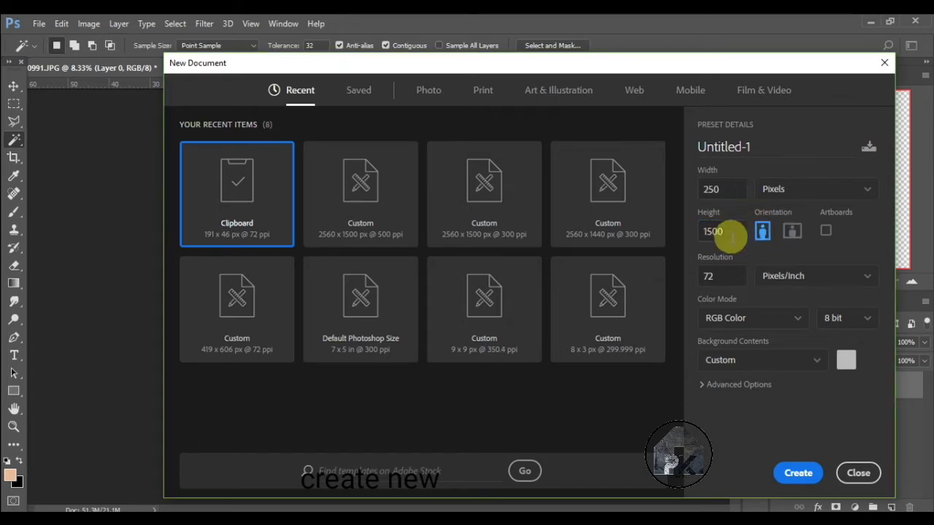
{"action": "double_click", "coordinate": [729, 191]}
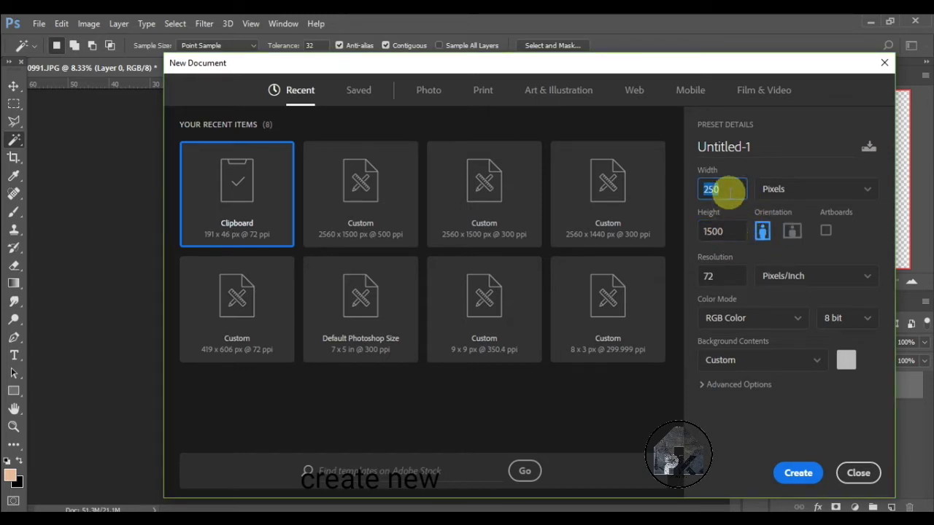
{"action": "key", "text": "BackSpace"}
{"action": "double_click", "coordinate": [726, 226]}
{"action": "key", "text": "BackSpace"}
{"action": "type", "text": "256"}
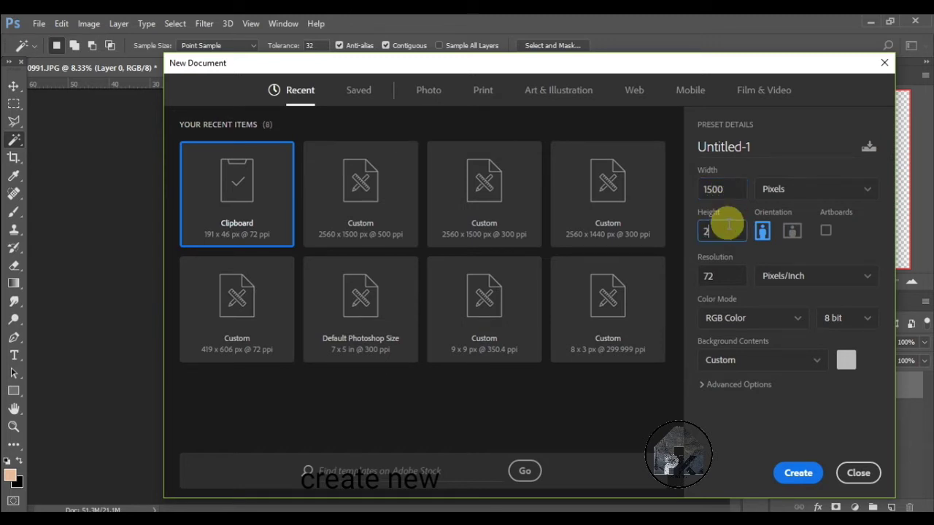
{"action": "double_click", "coordinate": [725, 275]}
{"action": "type", "text": "200"}
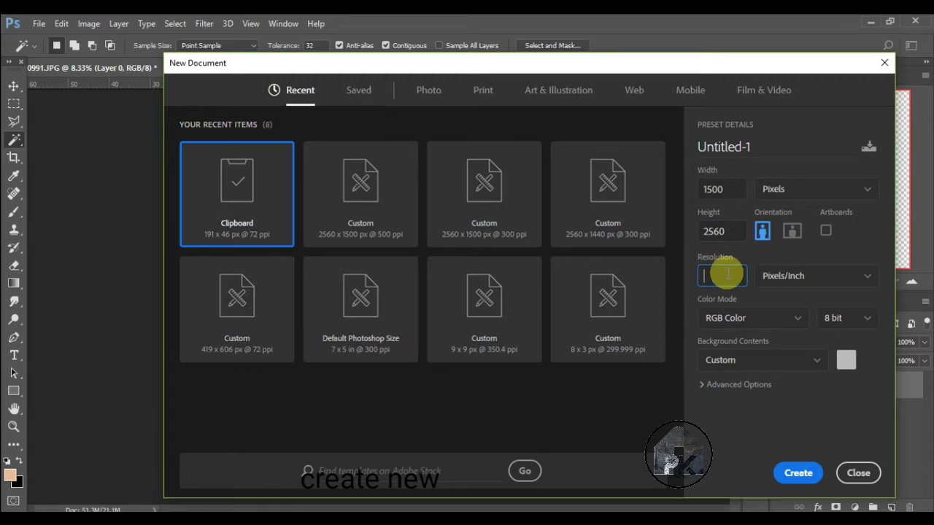
{"action": "left_click", "coordinate": [801, 473]}
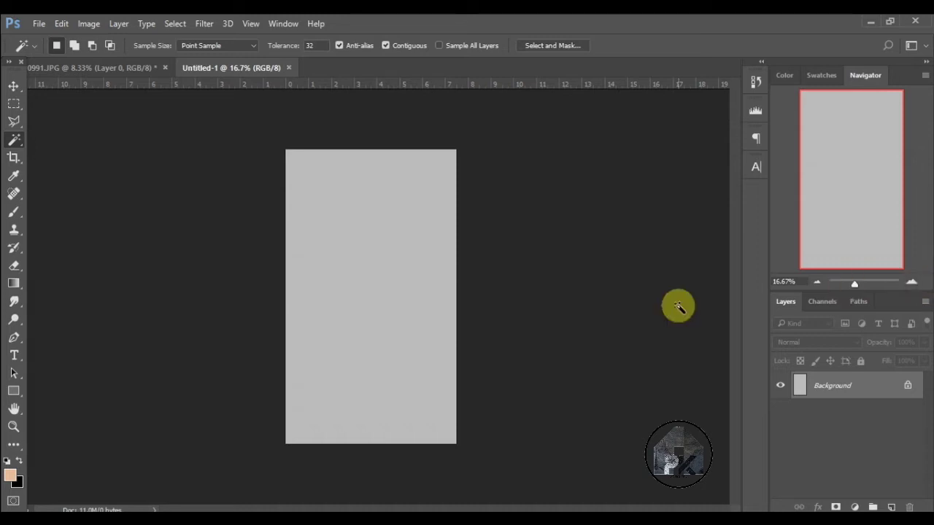
Step: Add a Black & White adjustment layer, then hide and delete it
{"action": "left_click", "coordinate": [854, 506]}
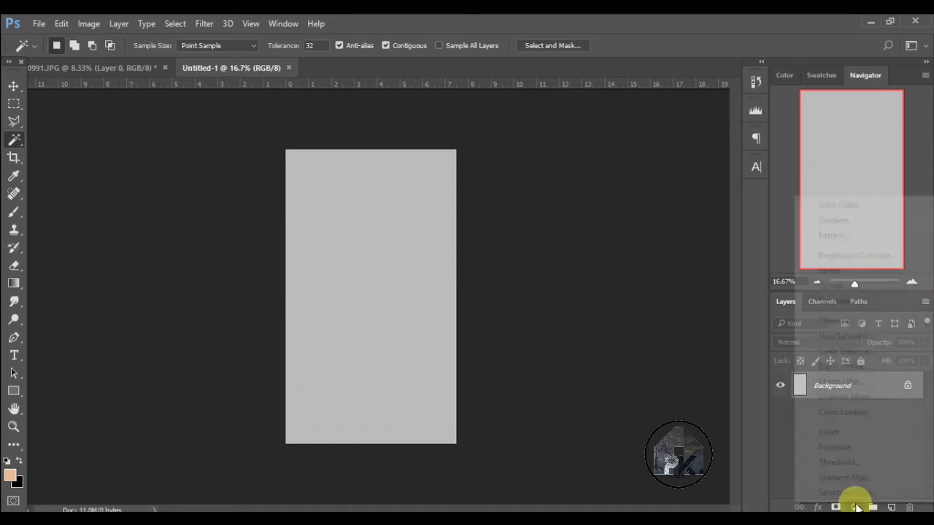
{"action": "left_click", "coordinate": [859, 366]}
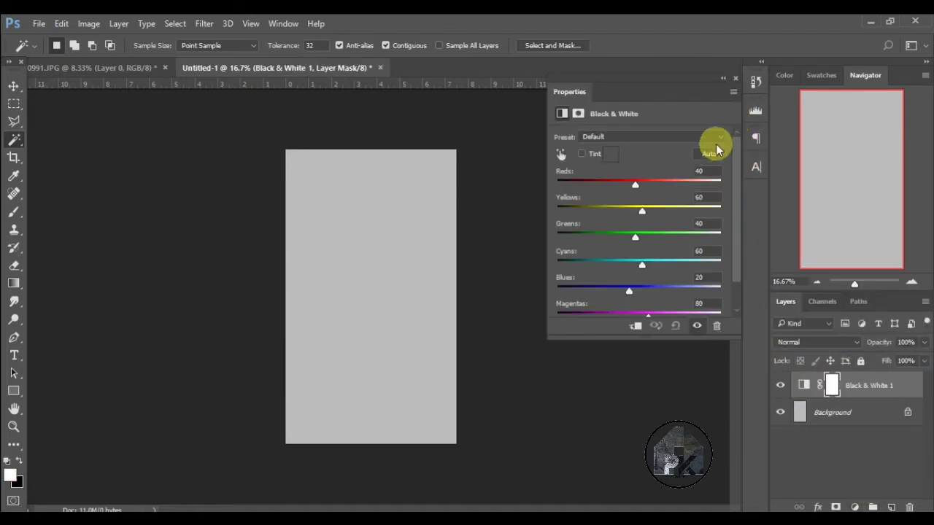
{"action": "left_click", "coordinate": [736, 80]}
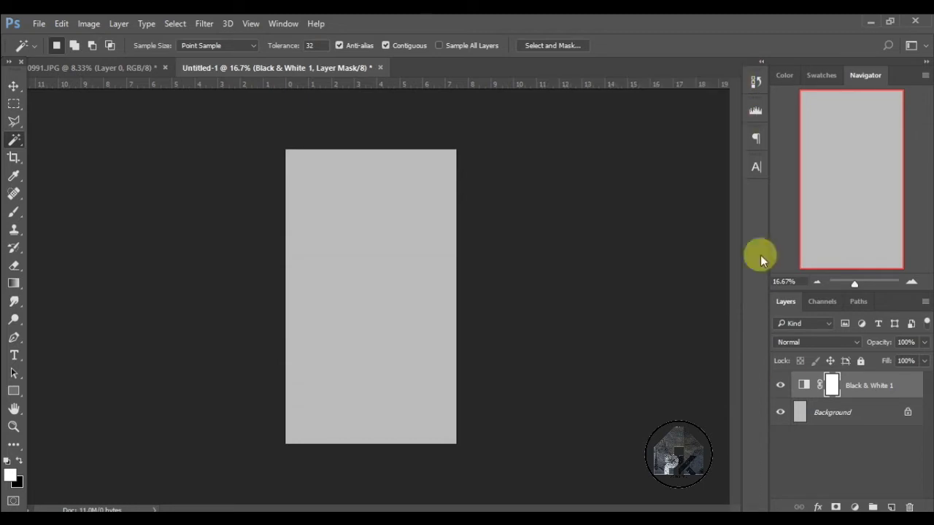
{"action": "left_click", "coordinate": [780, 394]}
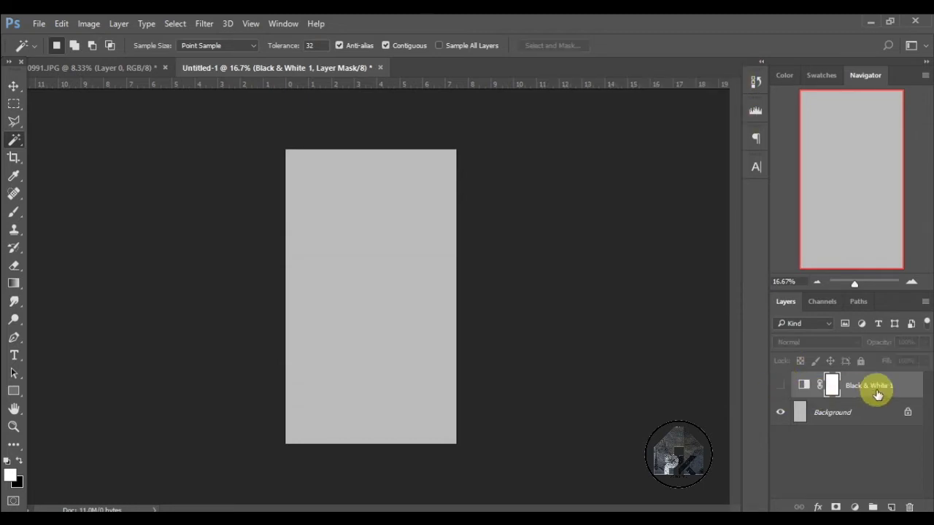
{"action": "left_click_drag", "start_coordinate": [872, 387], "coordinate": [908, 496]}
Step: Add a Brightness/Contrast adjustment layer with Brightness 150
{"action": "left_click", "coordinate": [854, 506]}
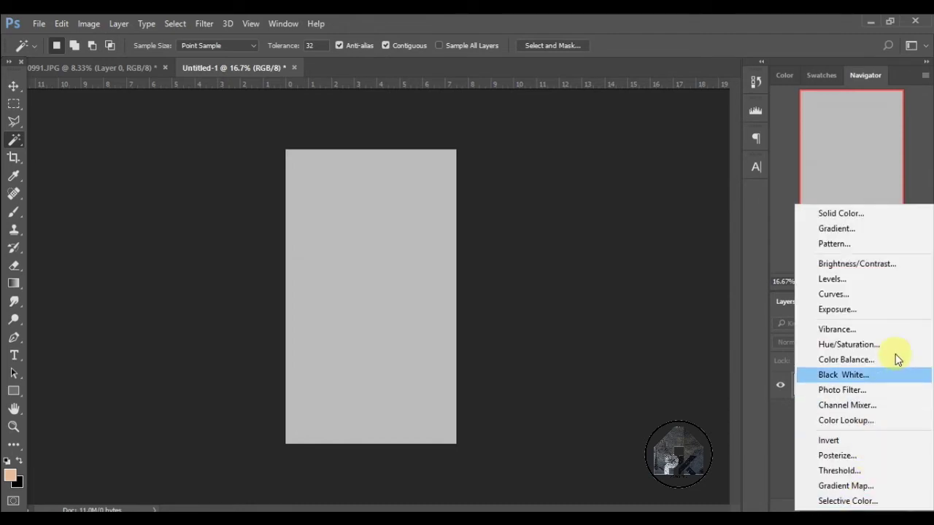
{"action": "left_click", "coordinate": [912, 265]}
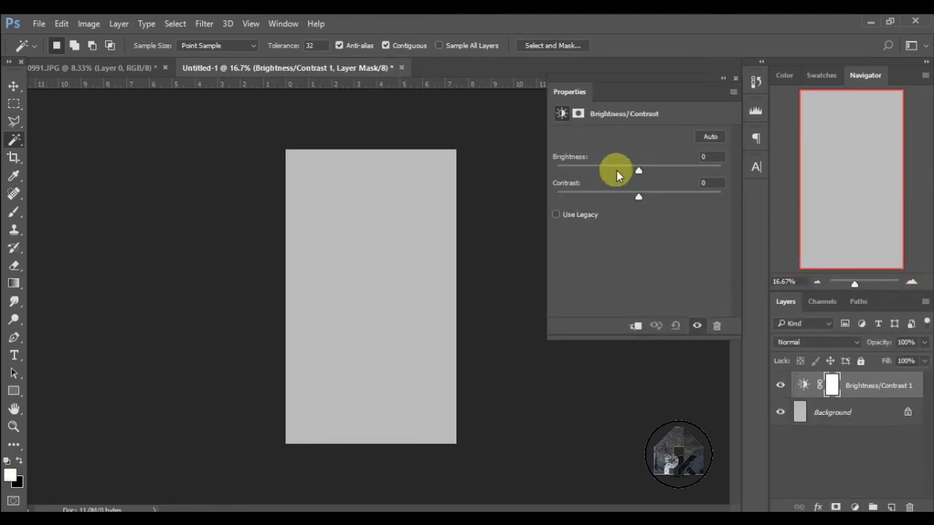
{"action": "left_click_drag", "start_coordinate": [638, 170], "coordinate": [765, 148]}
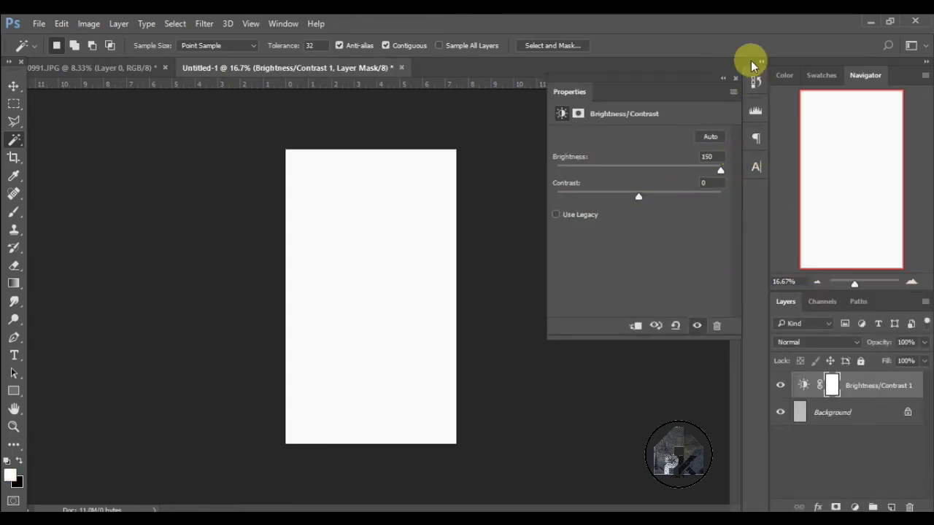
{"action": "left_click", "coordinate": [737, 79]}
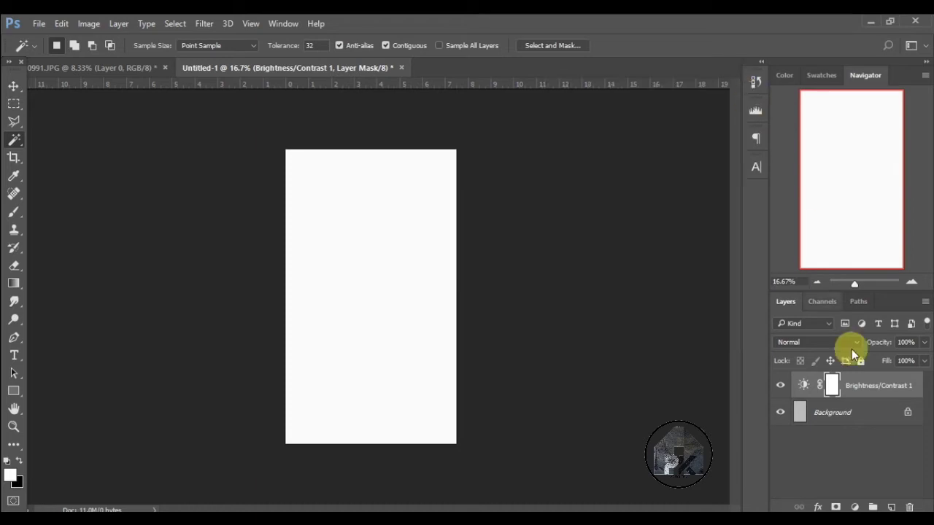
Step: Flatten the layers into a single white Background layer
{"action": "left_click", "coordinate": [838, 422]}
{"action": "right_click", "coordinate": [840, 421]}
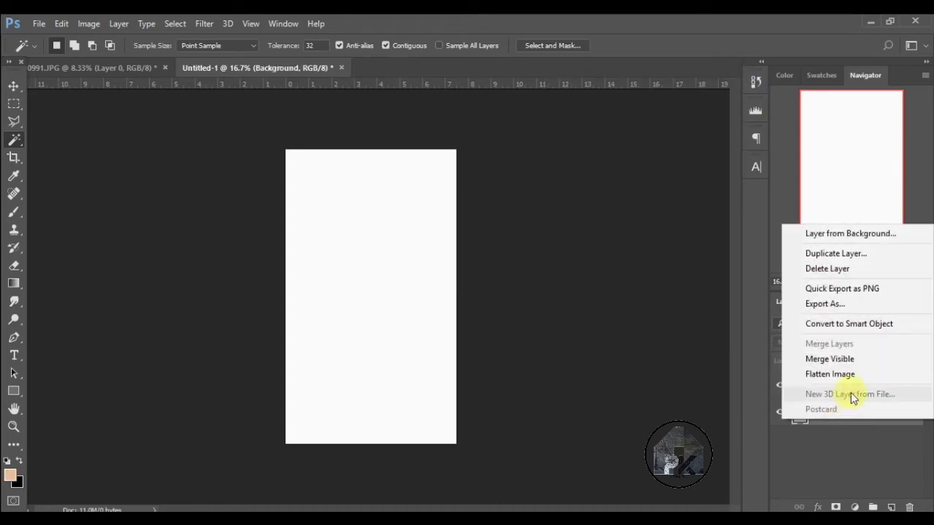
{"action": "left_click", "coordinate": [850, 358]}
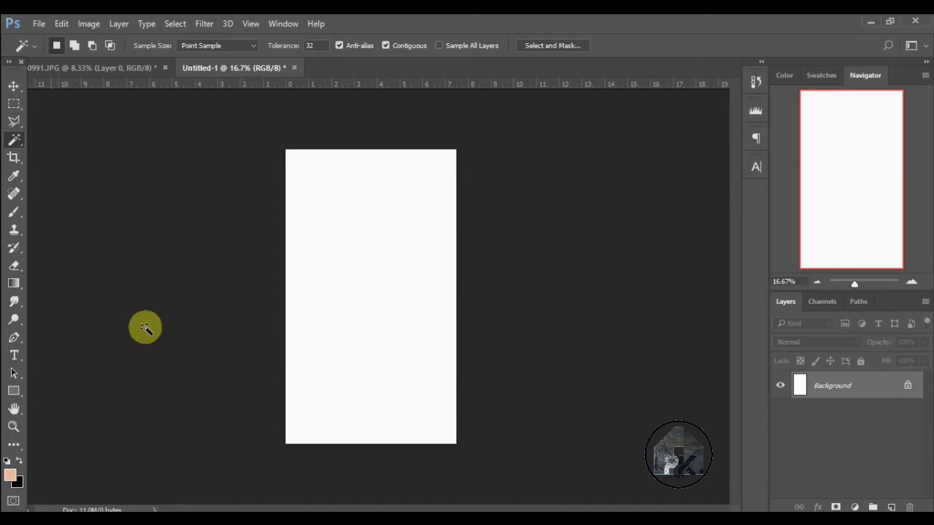
Step: Drag the cut-out woman layer from 0991.JPG into Untitled-1 and centre it
{"action": "left_click", "coordinate": [97, 68]}
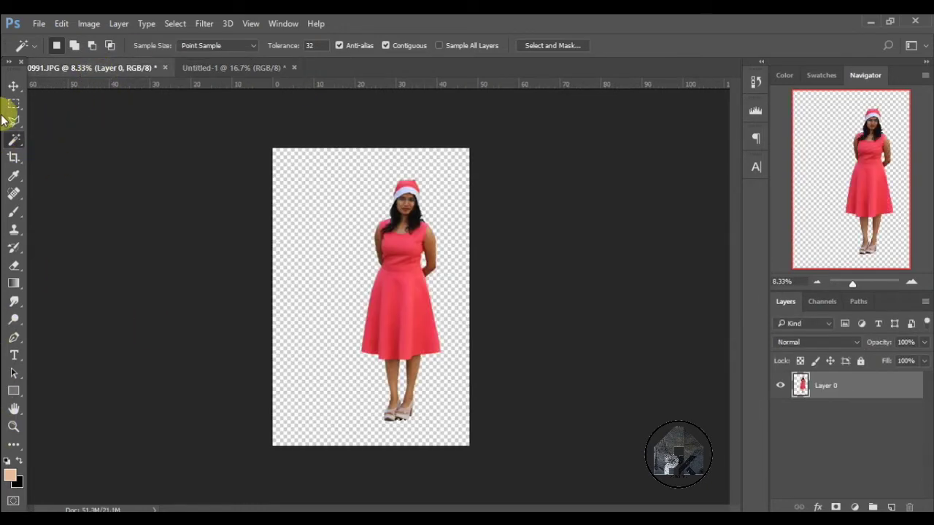
{"action": "left_click", "coordinate": [13, 85]}
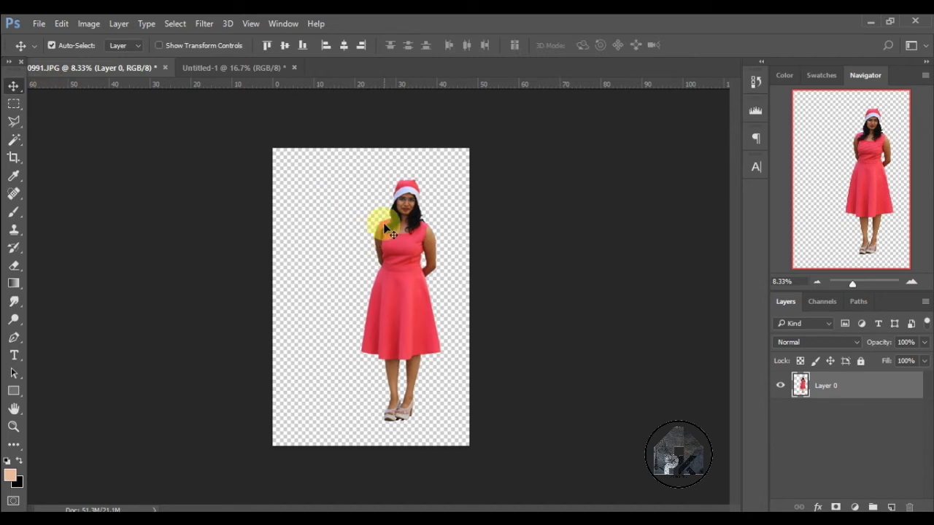
{"action": "mouse_move", "coordinate": [372, 209]}
{"action": "left_mouse_down"}
{"action": "mouse_move", "coordinate": [250, 73]}
{"action": "mouse_move", "coordinate": [384, 323]}
{"action": "left_mouse_up"}
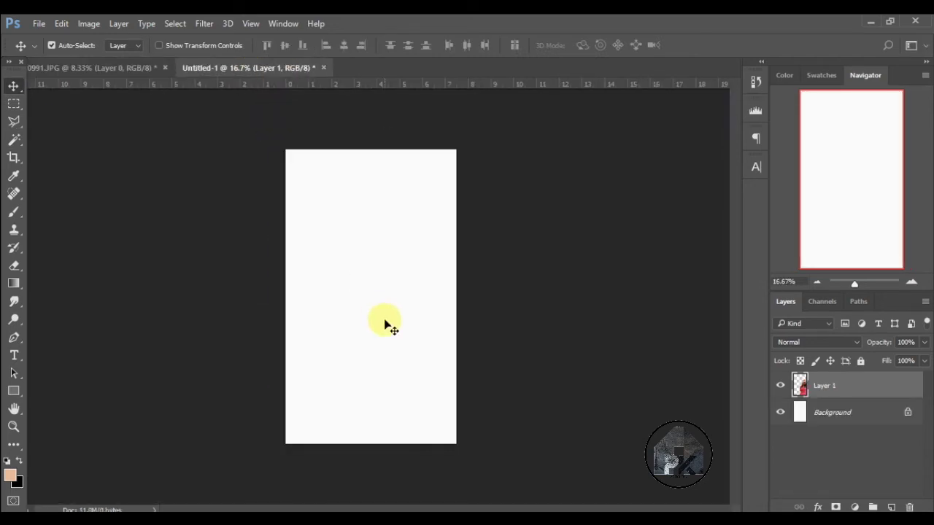
{"action": "left_click_drag", "start_coordinate": [417, 380], "coordinate": [377, 301]}
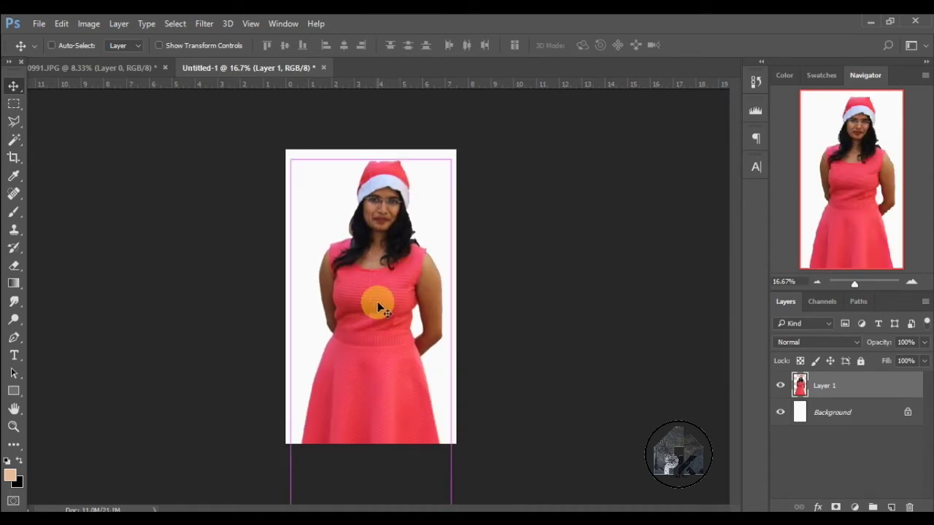
Step: Free Transform the woman down to about 48.65%, centre her and commit
{"action": "key", "text": "ctrl+t"}
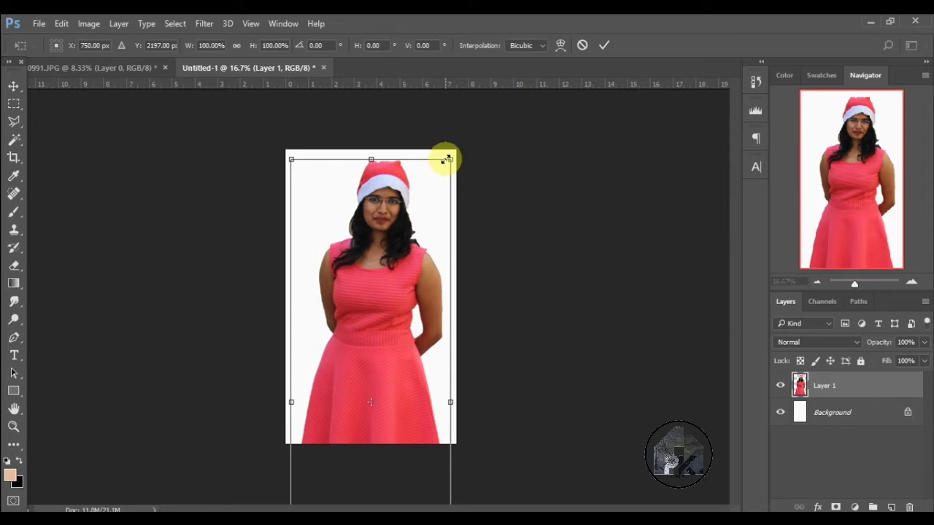
{"action": "mouse_move", "coordinate": [447, 159]}
{"action": "left_mouse_down"}
{"action": "mouse_move", "coordinate": [326, 453]}
{"action": "mouse_move", "coordinate": [366, 227]}
{"action": "left_mouse_up"}
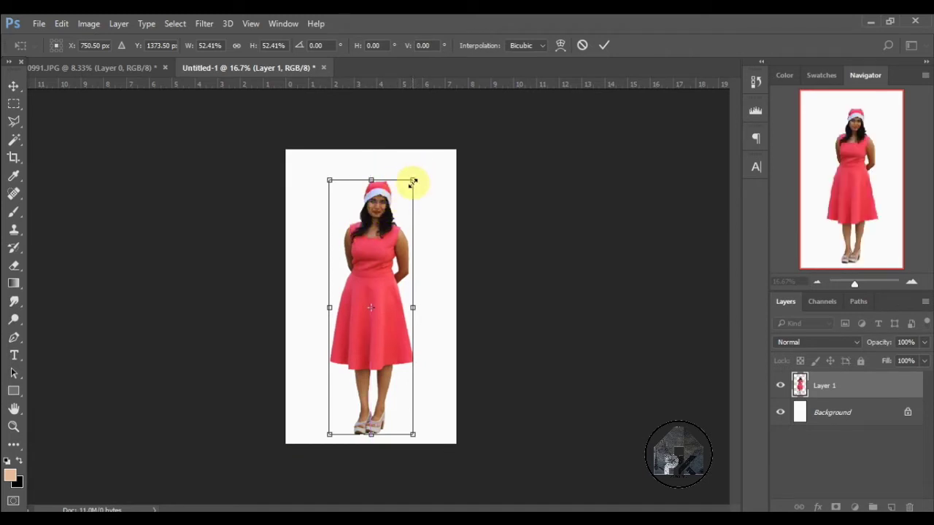
{"action": "left_click_drag", "start_coordinate": [413, 180], "coordinate": [406, 198]}
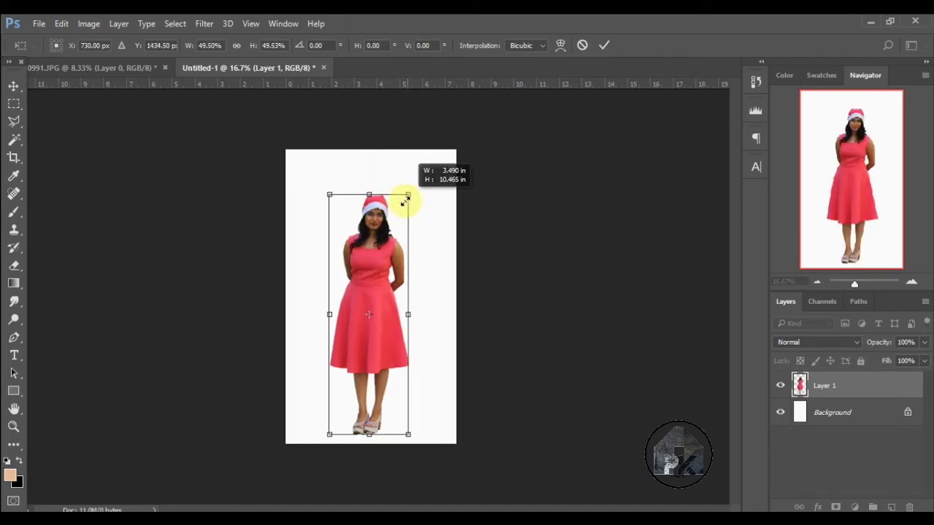
{"action": "left_click_drag", "start_coordinate": [380, 258], "coordinate": [383, 257]}
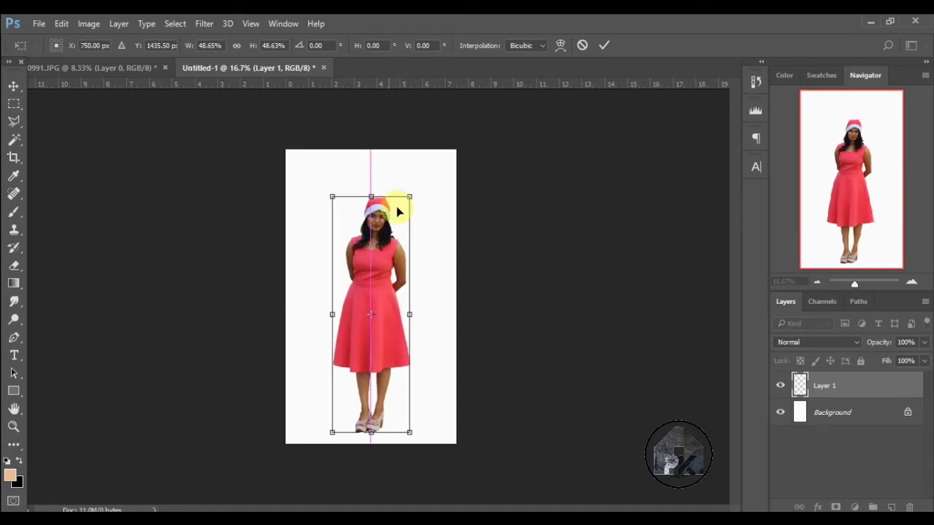
{"action": "left_click", "coordinate": [603, 45]}
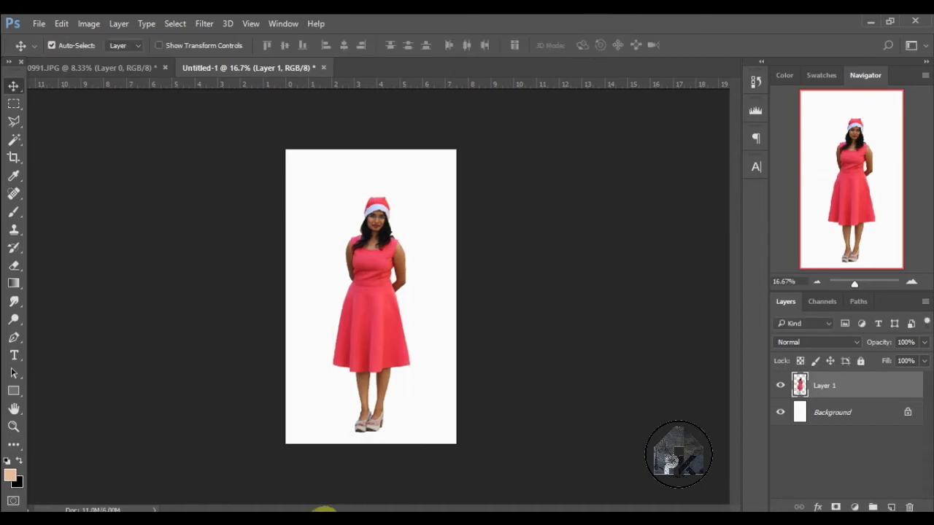
{"action": "left_click", "coordinate": [39, 24]}
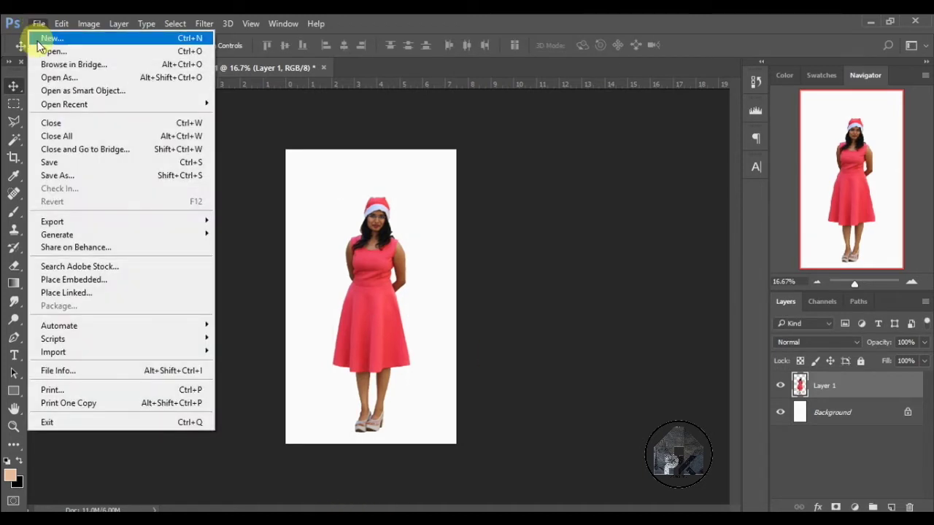
Step: Open the snowy forest path photo OF0QO5V.jpg
{"action": "key", "text": "Escape"}
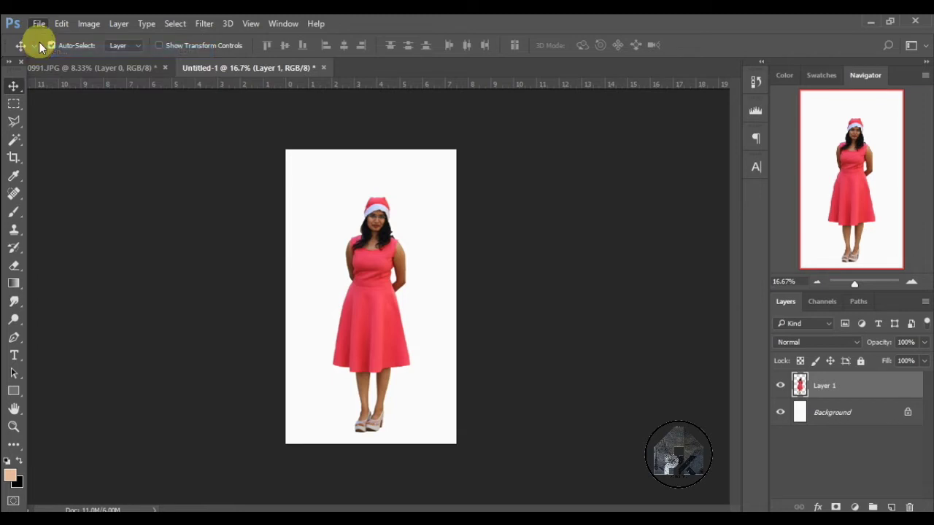
{"action": "key", "text": "ctrl+o"}
{"action": "double_click", "coordinate": [401, 198]}
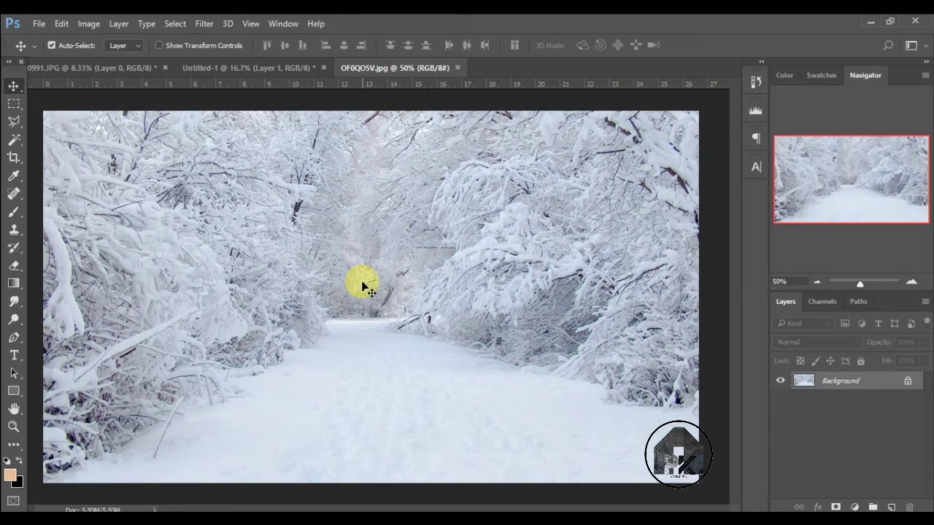
Step: Unlock the Background into Layer 0 and shrink the photo slightly with Free Transform
{"action": "left_click", "coordinate": [906, 381]}
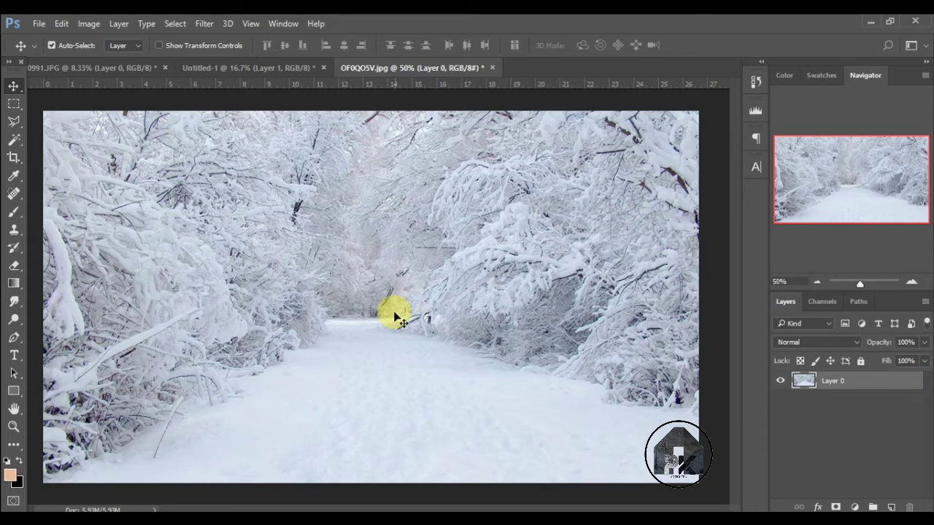
{"action": "key", "text": "ctrl+t"}
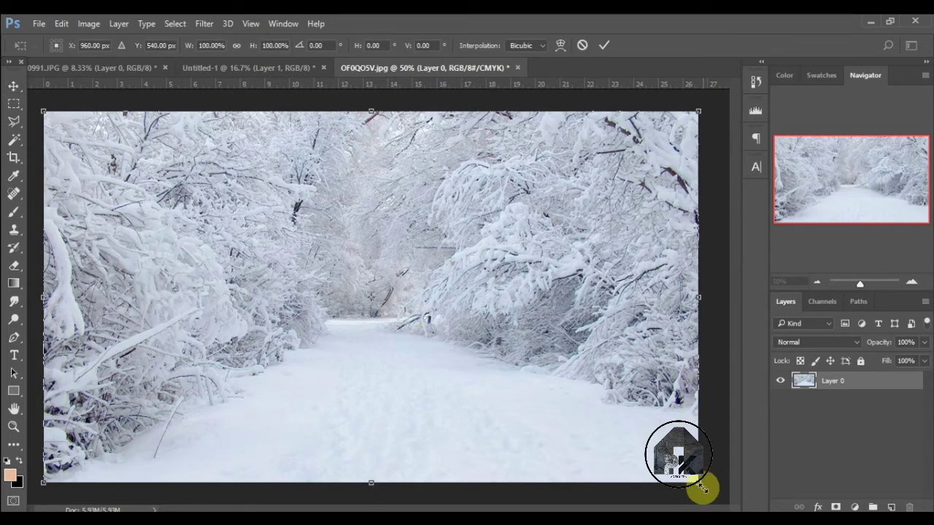
{"action": "mouse_move", "coordinate": [702, 488]}
{"action": "left_mouse_down"}
{"action": "mouse_move", "coordinate": [638, 425]}
{"action": "mouse_move", "coordinate": [355, 288]}
{"action": "left_mouse_up"}
Step: Drop the snow photo into Untitled-1, scale it to about 500% and centre the path
{"action": "left_click", "coordinate": [208, 64]}
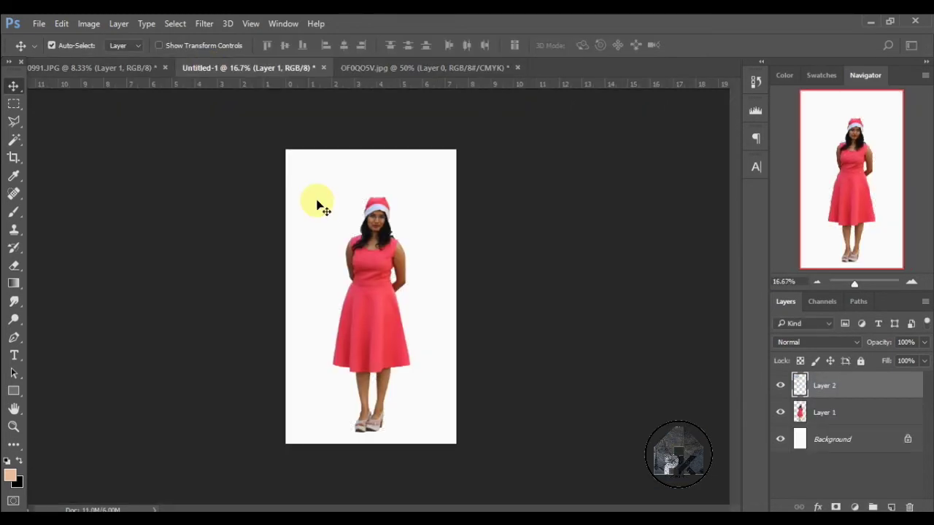
{"action": "left_click_drag", "start_coordinate": [318, 206], "coordinate": [318, 207]}
{"action": "key", "text": "ctrl+t"}
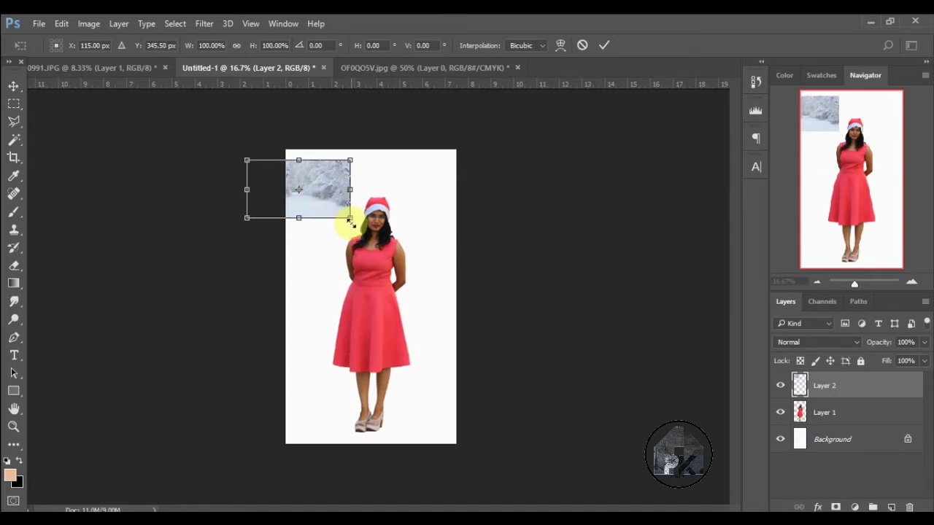
{"action": "mouse_move", "coordinate": [350, 219]}
{"action": "left_mouse_down"}
{"action": "mouse_move", "coordinate": [421, 292]}
{"action": "mouse_move", "coordinate": [767, 455]}
{"action": "left_mouse_up"}
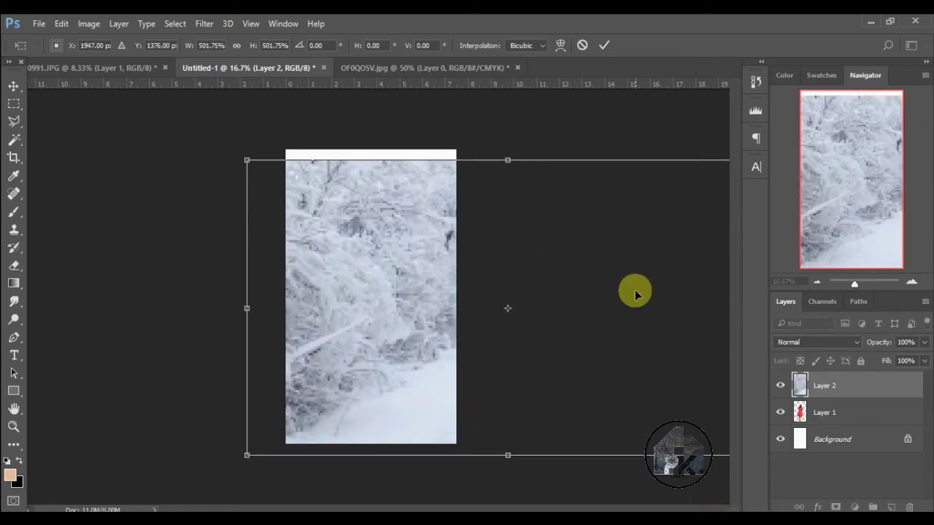
{"action": "mouse_move", "coordinate": [633, 285]}
{"action": "left_mouse_down"}
{"action": "mouse_move", "coordinate": [545, 276]}
{"action": "mouse_move", "coordinate": [471, 286]}
{"action": "left_mouse_up"}
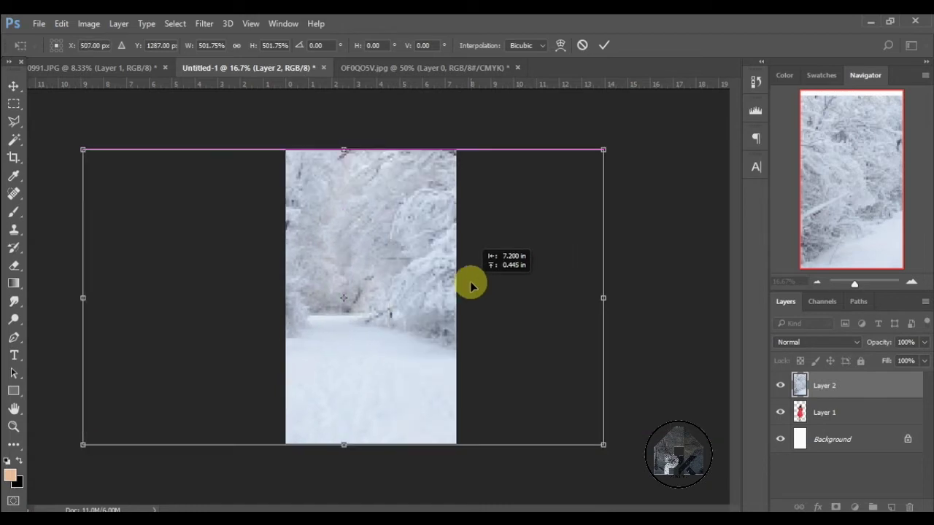
{"action": "left_click", "coordinate": [602, 45]}
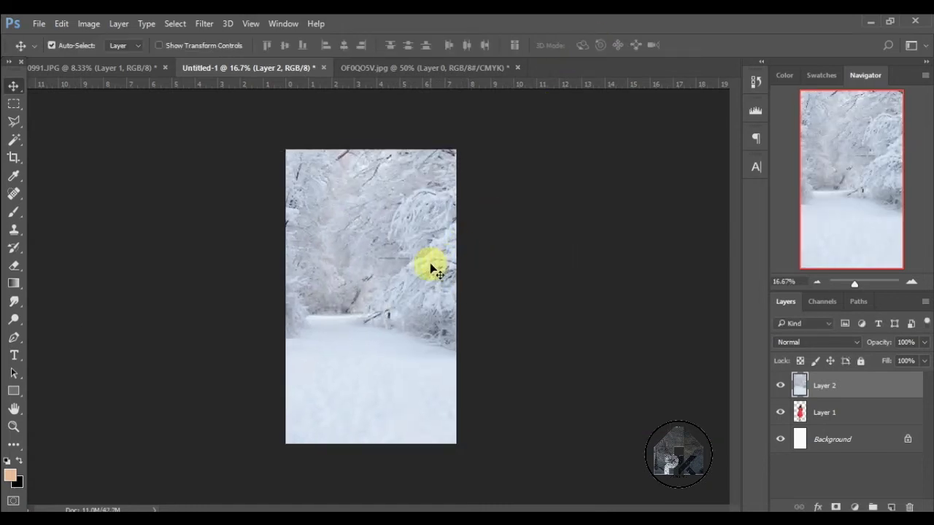
{"action": "mouse_move", "coordinate": [431, 265]}
{"action": "left_mouse_down"}
{"action": "mouse_move", "coordinate": [511, 270]}
{"action": "mouse_move", "coordinate": [443, 273]}
{"action": "left_mouse_up"}
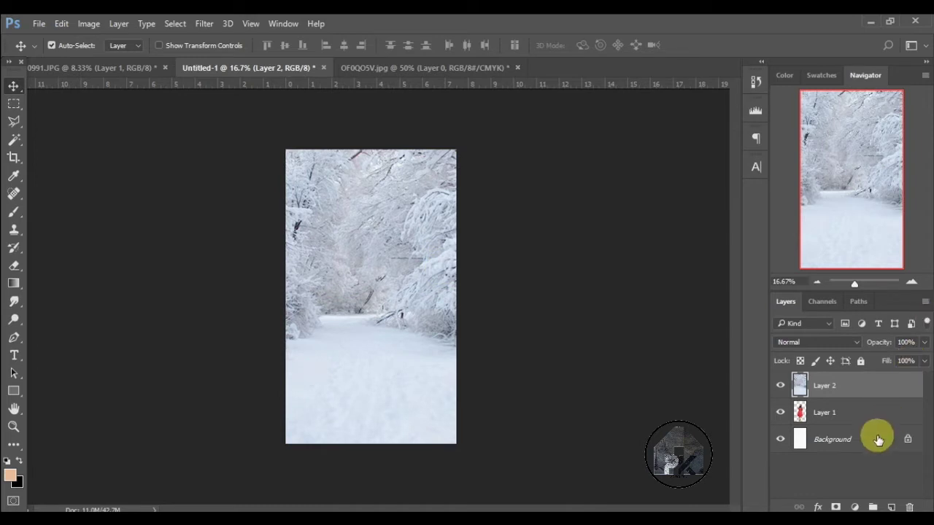
{"action": "left_click_drag", "start_coordinate": [875, 437], "coordinate": [883, 387]}
{"action": "left_click", "coordinate": [881, 414]}
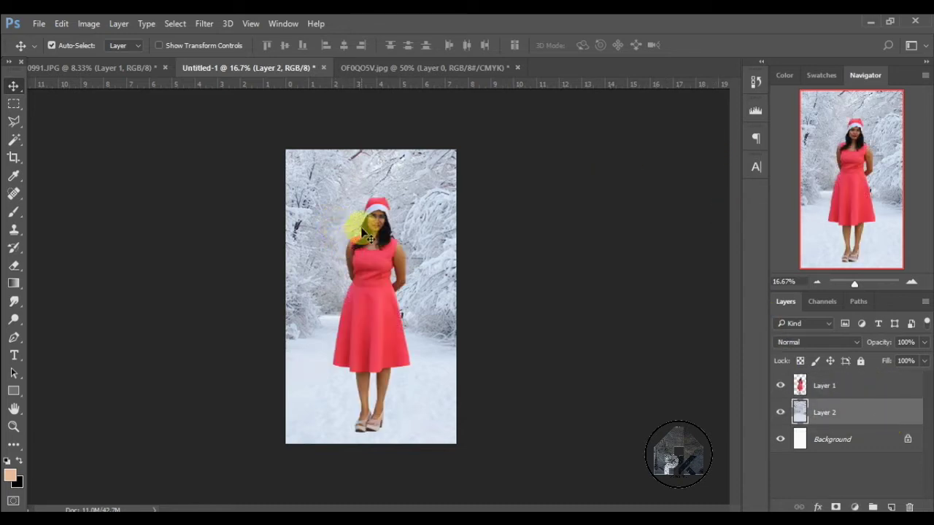
{"action": "left_click", "coordinate": [372, 294]}
{"action": "left_click_drag", "start_coordinate": [371, 293], "coordinate": [371, 296]}
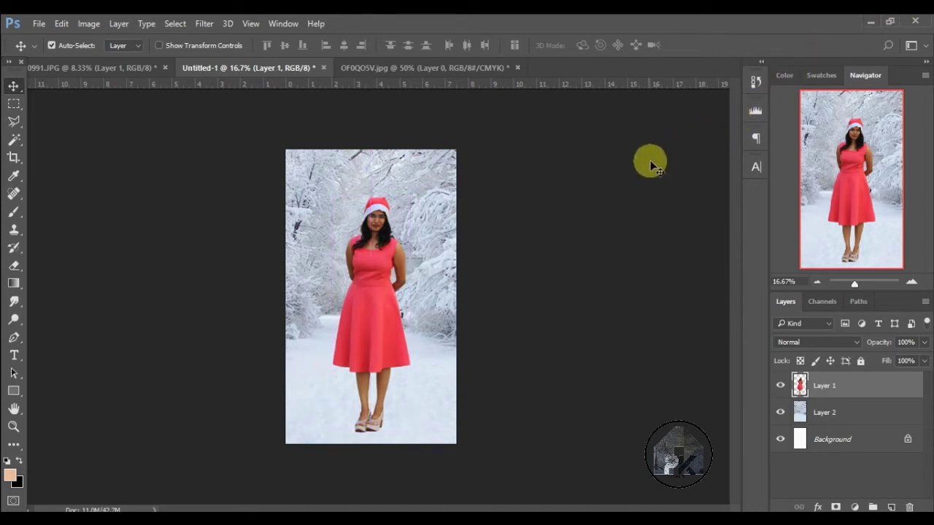
{"action": "left_click", "coordinate": [912, 282]}
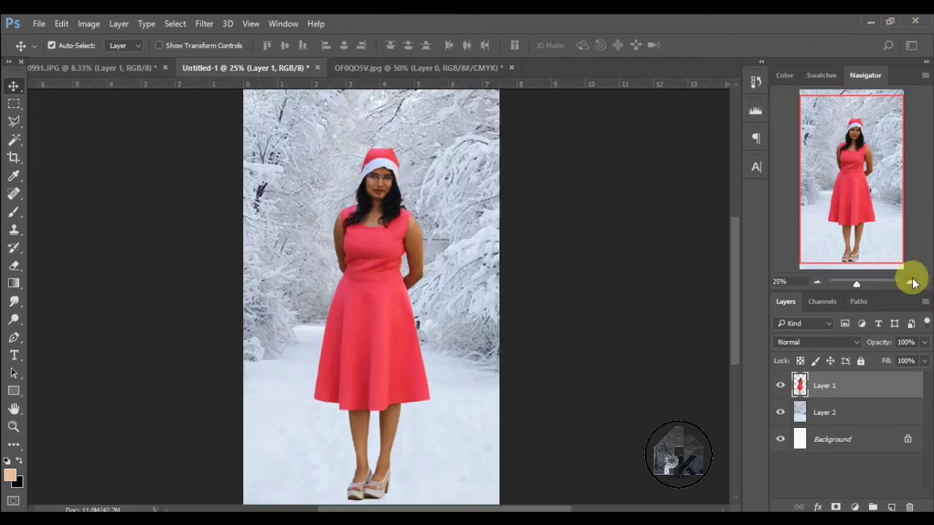
{"action": "left_click", "coordinate": [812, 281]}
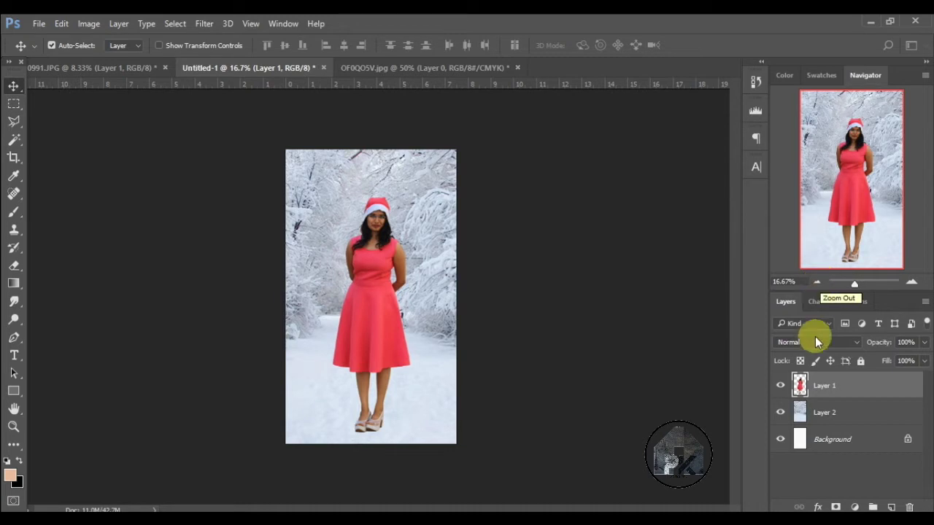
{"action": "left_click", "coordinate": [779, 412]}
{"action": "left_click", "coordinate": [779, 434]}
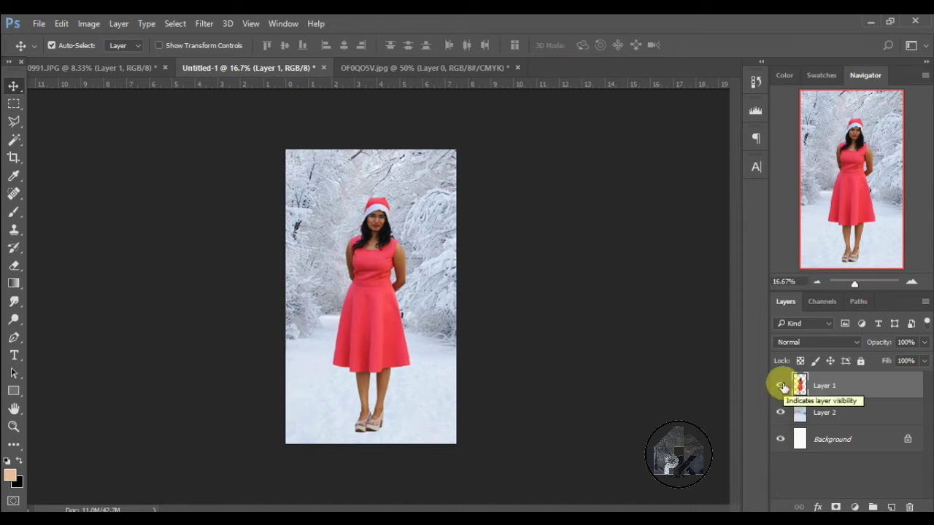
{"action": "left_click", "coordinate": [781, 385]}
{"action": "left_click", "coordinate": [824, 412]}
Step: Apply a 15 px Tilt-Shift blur to the snowy background, keeping the ground band sharp
{"action": "left_click", "coordinate": [204, 23]}
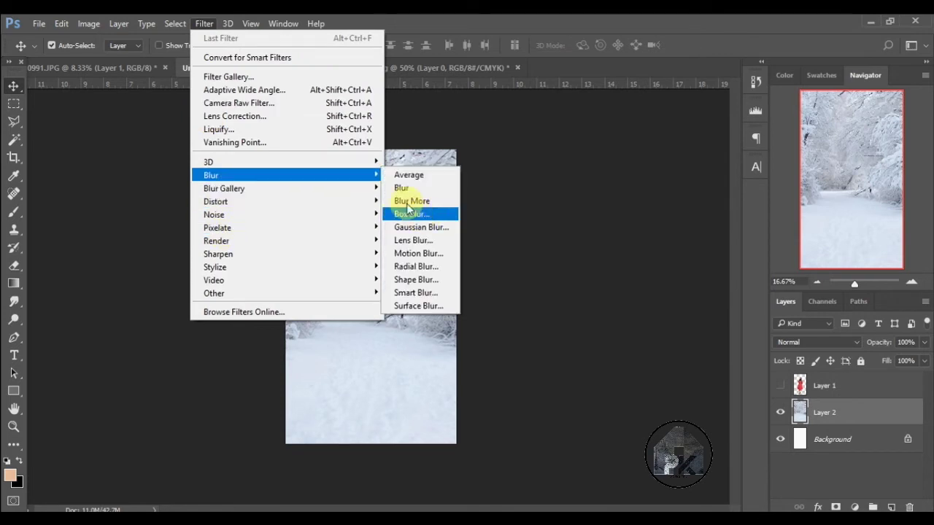
{"action": "mouse_move", "coordinate": [224, 188]}
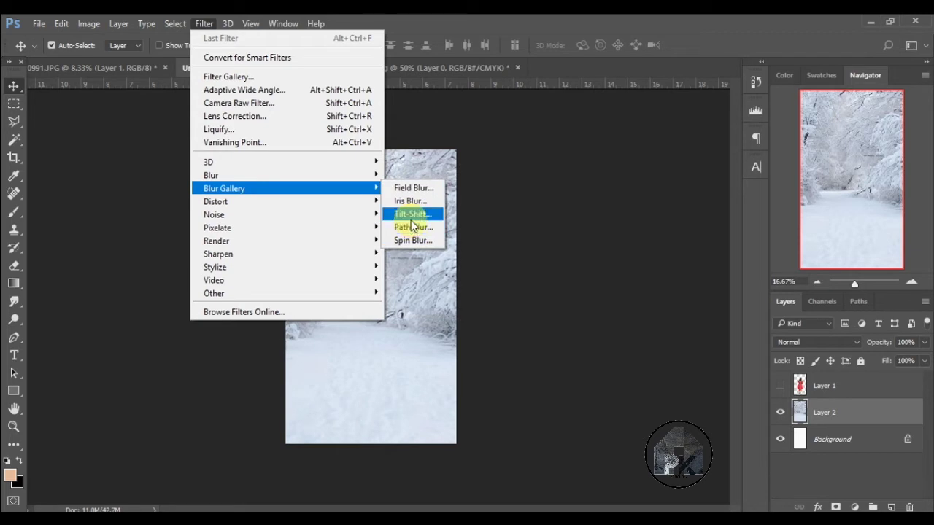
{"action": "left_click", "coordinate": [413, 227]}
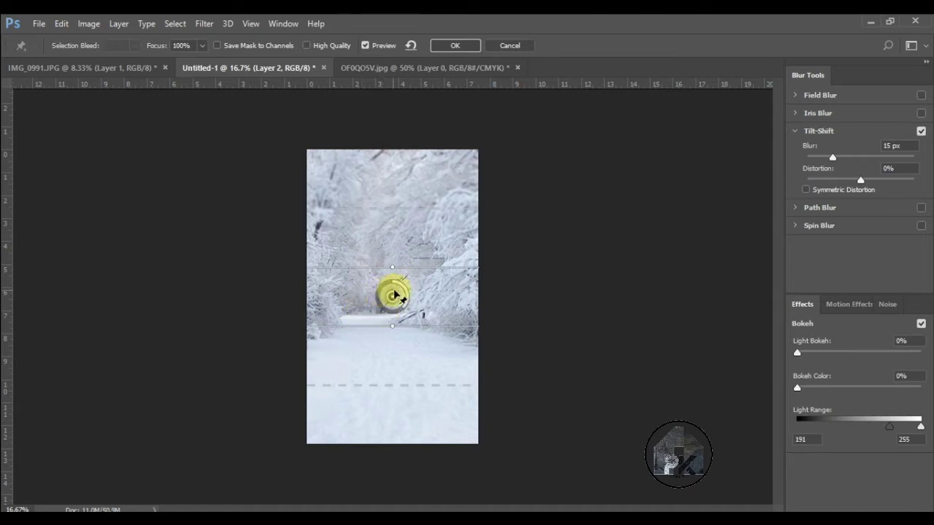
{"action": "left_click_drag", "start_coordinate": [393, 299], "coordinate": [391, 413]}
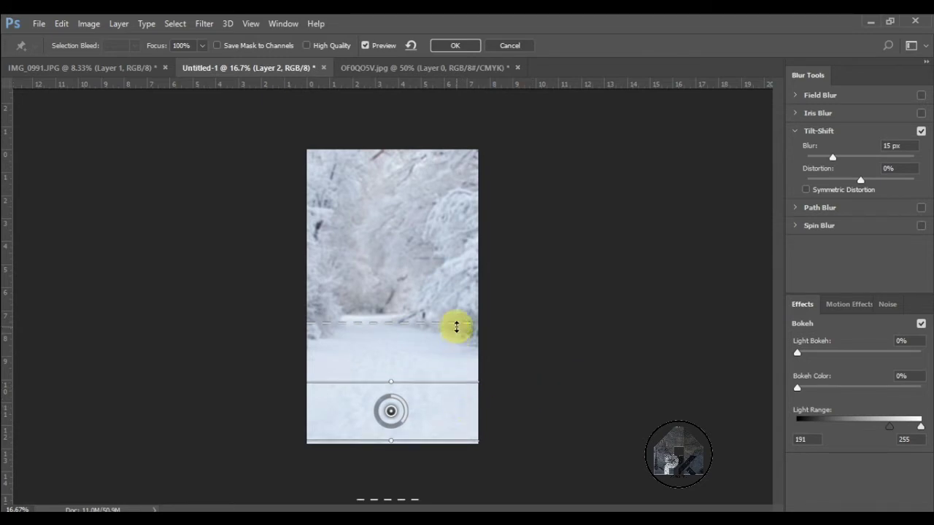
{"action": "mouse_move", "coordinate": [456, 326]}
{"action": "left_mouse_down"}
{"action": "mouse_move", "coordinate": [457, 252]}
{"action": "mouse_move", "coordinate": [457, 261]}
{"action": "left_mouse_up"}
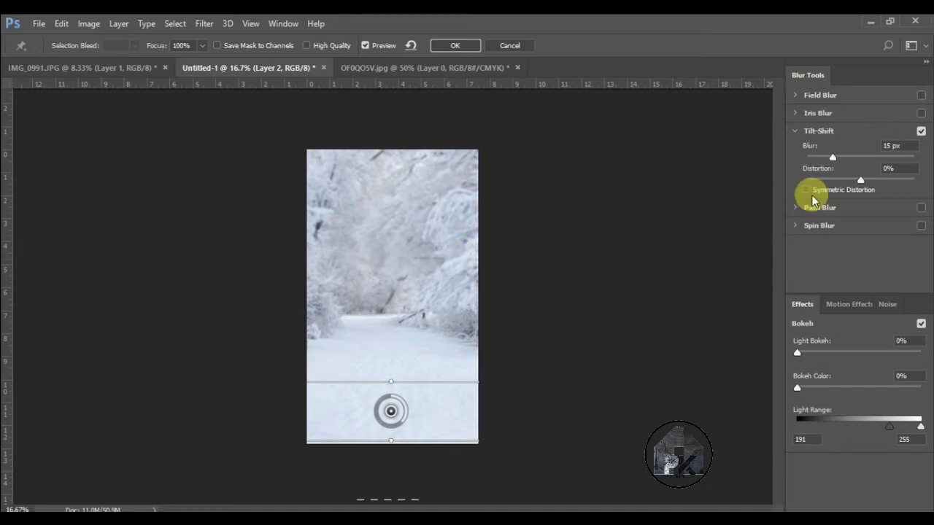
{"action": "left_click", "coordinate": [464, 46]}
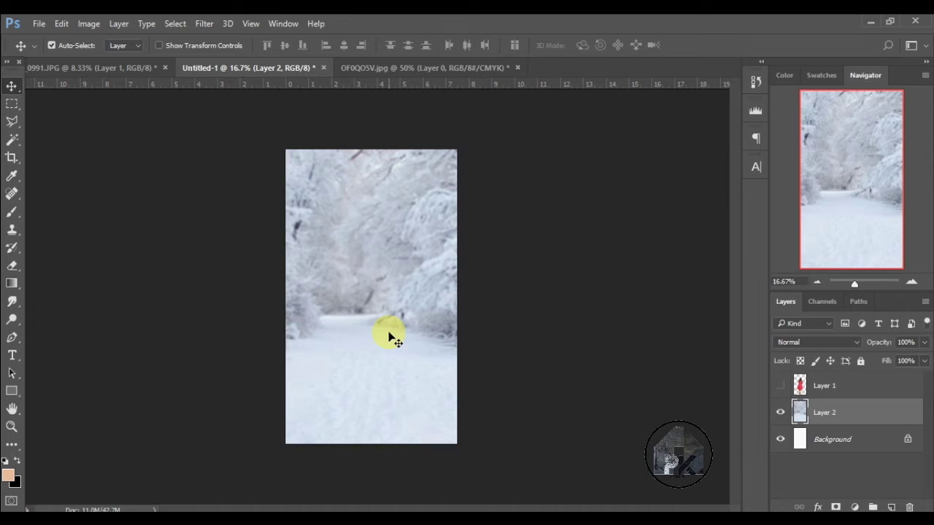
Step: Show Layer 1 again, zoom in, and set up a 136 px Blur Tool brush
{"action": "left_click", "coordinate": [781, 385]}
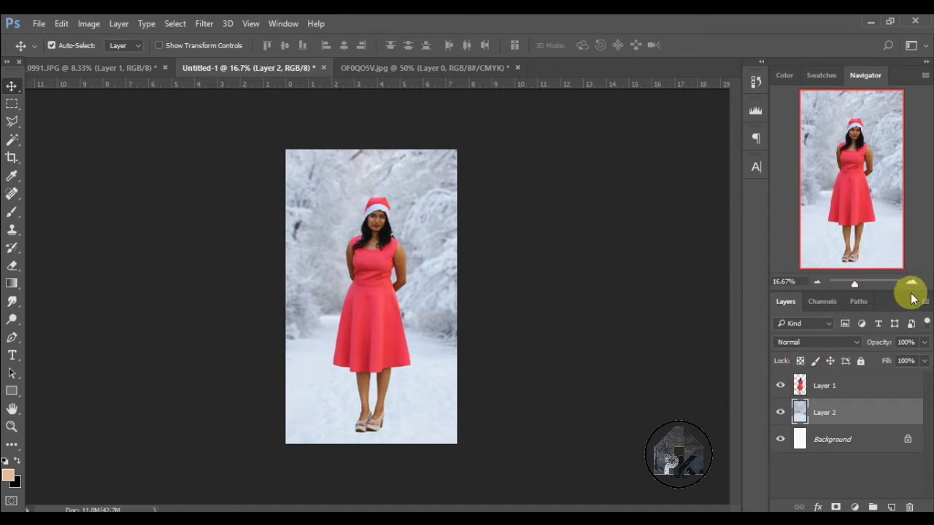
{"action": "left_click", "coordinate": [912, 283]}
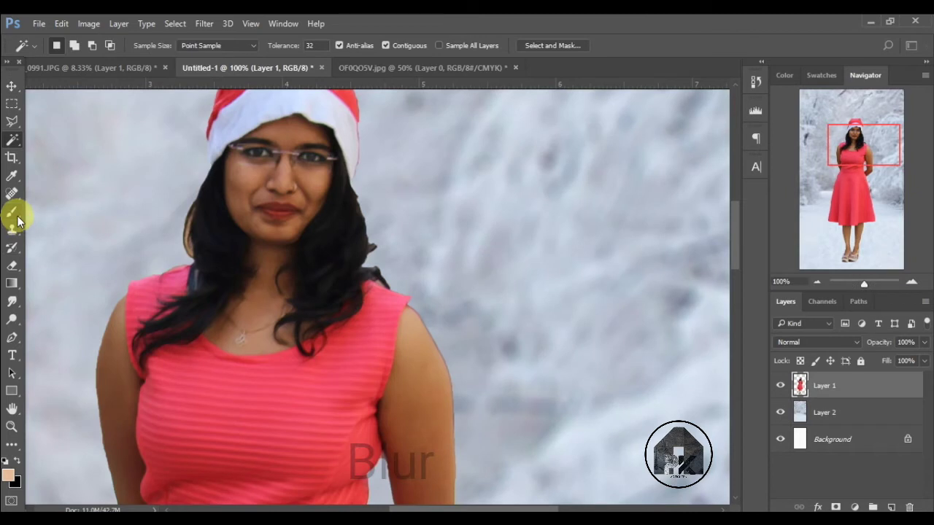
{"action": "left_click", "coordinate": [12, 302]}
{"action": "right_click", "coordinate": [12, 305]}
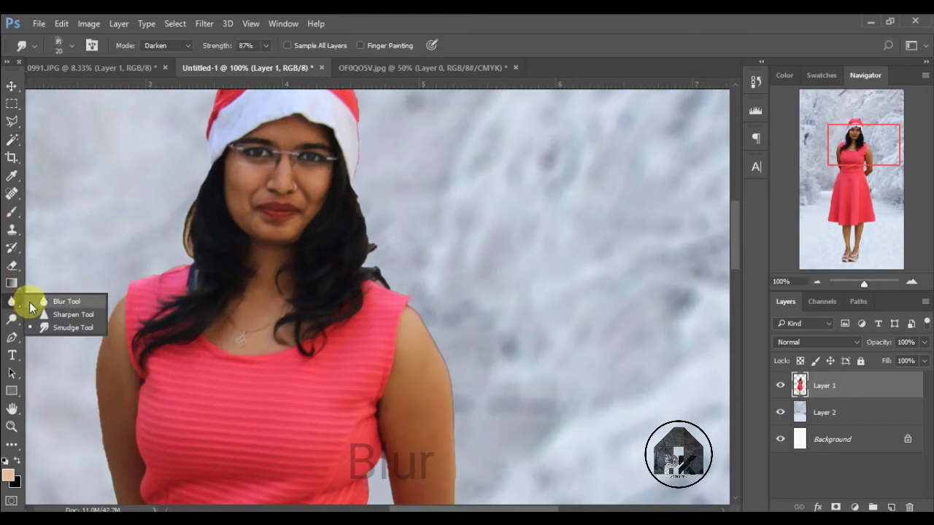
{"action": "left_click", "coordinate": [30, 302]}
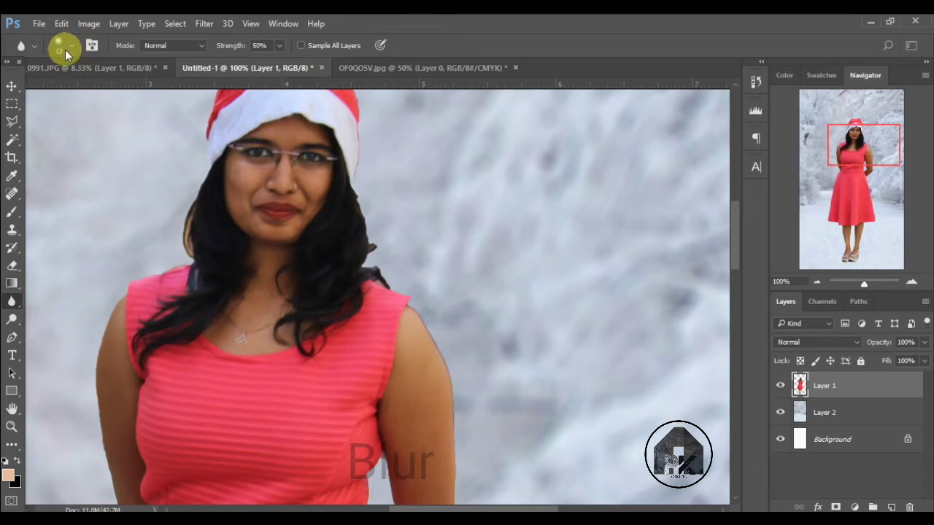
{"action": "left_click", "coordinate": [66, 54]}
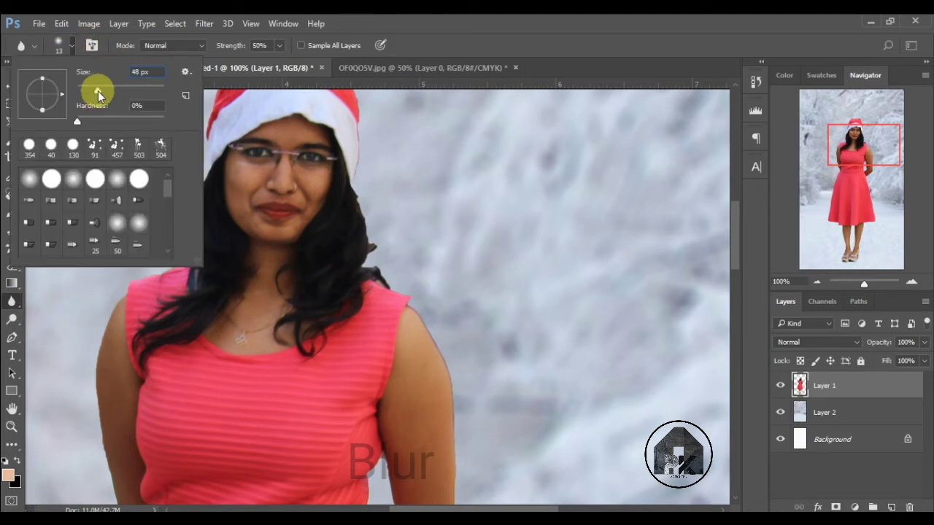
{"action": "left_click_drag", "start_coordinate": [96, 88], "coordinate": [128, 90]}
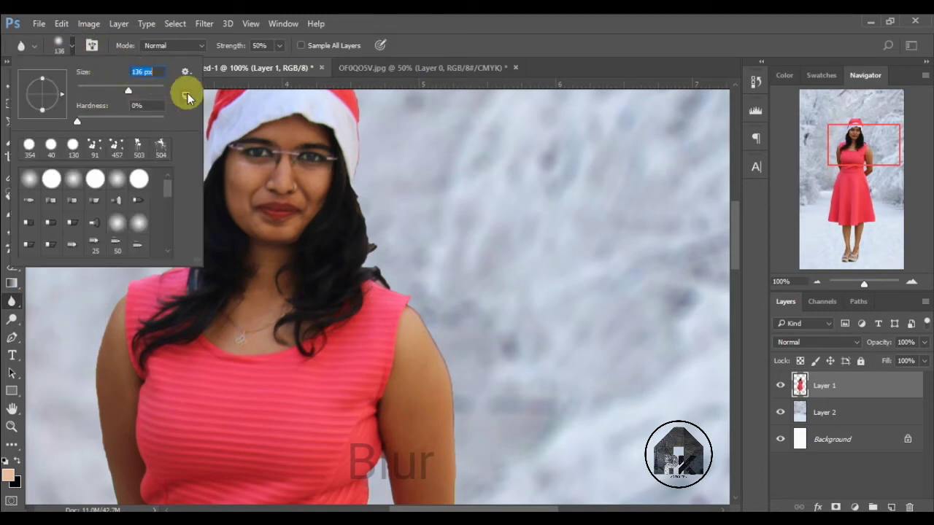
{"action": "left_click", "coordinate": [390, 234]}
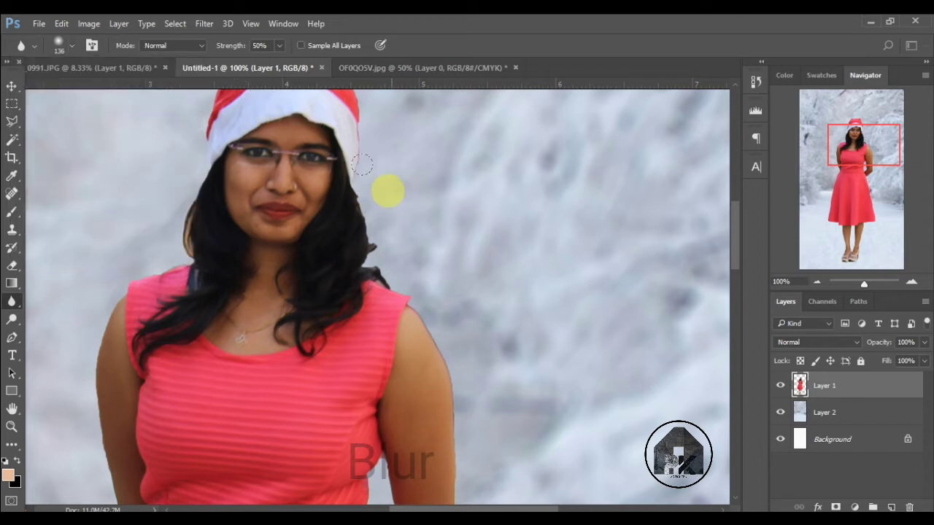
Step: Blur-brush the hair edges, shoulder, right arm and the skirt's right edge
{"action": "mouse_move", "coordinate": [370, 230]}
{"action": "left_mouse_down"}
{"action": "mouse_move", "coordinate": [370, 239]}
{"action": "mouse_move", "coordinate": [361, 216]}
{"action": "mouse_move", "coordinate": [369, 205]}
{"action": "mouse_move", "coordinate": [376, 234]}
{"action": "mouse_move", "coordinate": [372, 167]}
{"action": "mouse_move", "coordinate": [341, 140]}
{"action": "mouse_move", "coordinate": [357, 195]}
{"action": "left_mouse_up"}
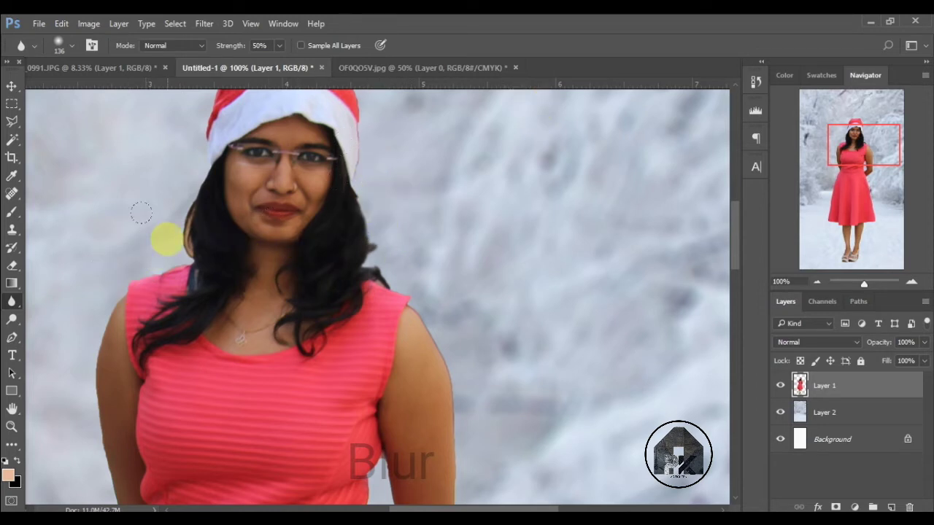
{"action": "mouse_move", "coordinate": [142, 213]}
{"action": "left_mouse_down"}
{"action": "mouse_move", "coordinate": [150, 161]}
{"action": "mouse_move", "coordinate": [136, 219]}
{"action": "mouse_move", "coordinate": [156, 146]}
{"action": "mouse_move", "coordinate": [146, 220]}
{"action": "left_mouse_up"}
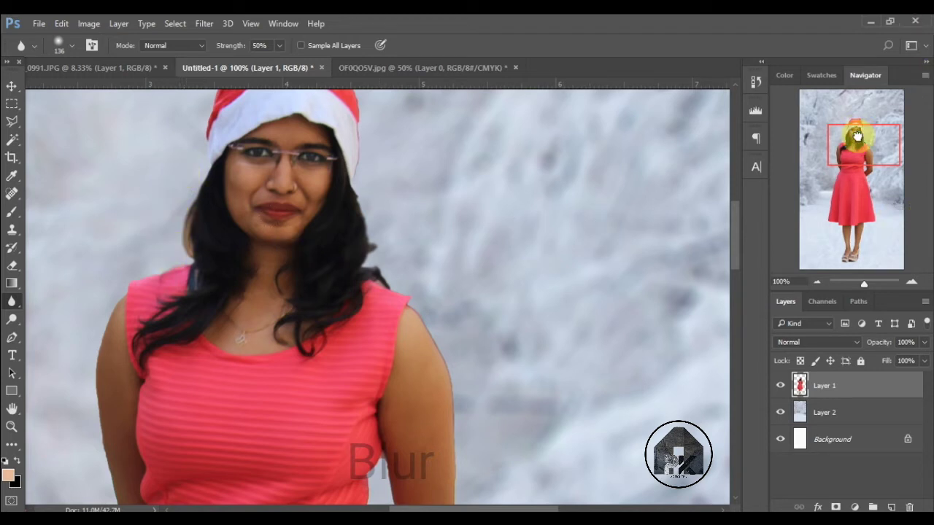
{"action": "left_click_drag", "start_coordinate": [856, 135], "coordinate": [859, 150]}
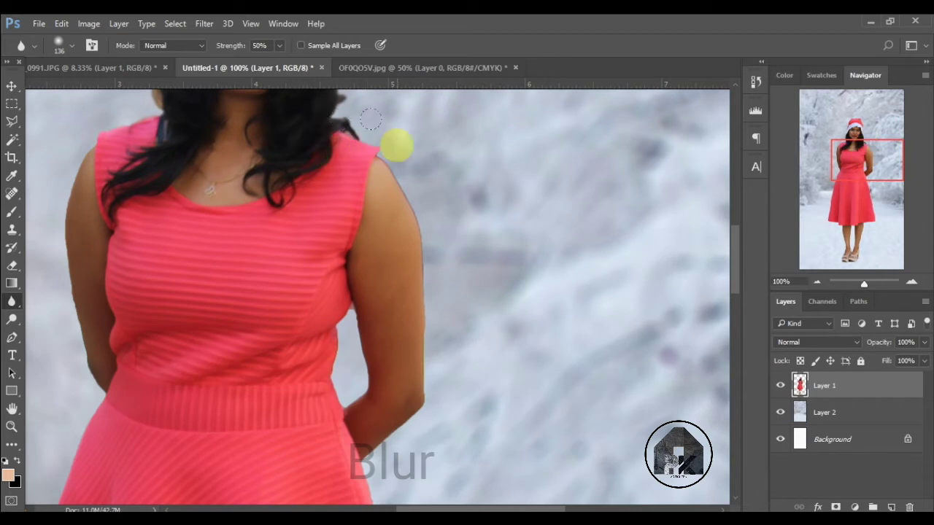
{"action": "mouse_move", "coordinate": [371, 119]}
{"action": "left_mouse_down"}
{"action": "mouse_move", "coordinate": [398, 184]}
{"action": "mouse_move", "coordinate": [413, 271]}
{"action": "mouse_move", "coordinate": [416, 388]}
{"action": "mouse_move", "coordinate": [427, 288]}
{"action": "mouse_move", "coordinate": [401, 146]}
{"action": "mouse_move", "coordinate": [415, 359]}
{"action": "mouse_move", "coordinate": [403, 355]}
{"action": "mouse_move", "coordinate": [351, 197]}
{"action": "mouse_move", "coordinate": [345, 213]}
{"action": "mouse_move", "coordinate": [363, 203]}
{"action": "mouse_move", "coordinate": [345, 363]}
{"action": "mouse_move", "coordinate": [384, 257]}
{"action": "mouse_move", "coordinate": [360, 406]}
{"action": "mouse_move", "coordinate": [350, 411]}
{"action": "mouse_move", "coordinate": [407, 136]}
{"action": "mouse_move", "coordinate": [54, 229]}
{"action": "mouse_move", "coordinate": [94, 188]}
{"action": "mouse_move", "coordinate": [47, 153]}
{"action": "mouse_move", "coordinate": [50, 142]}
{"action": "mouse_move", "coordinate": [29, 284]}
{"action": "mouse_move", "coordinate": [67, 358]}
{"action": "mouse_move", "coordinate": [63, 162]}
{"action": "mouse_move", "coordinate": [55, 315]}
{"action": "mouse_move", "coordinate": [112, 124]}
{"action": "left_mouse_up"}
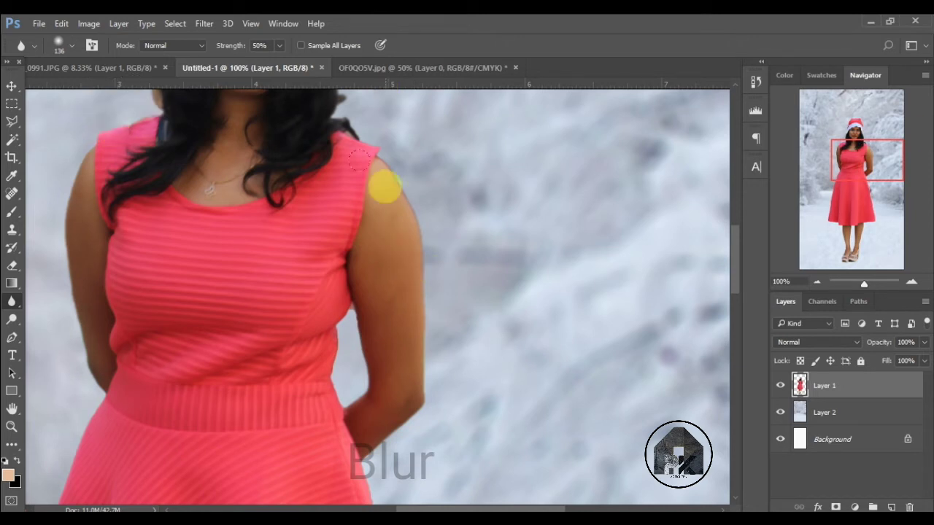
{"action": "mouse_move", "coordinate": [381, 183]}
{"action": "left_mouse_down"}
{"action": "mouse_move", "coordinate": [377, 277]}
{"action": "mouse_move", "coordinate": [405, 159]}
{"action": "left_mouse_up"}
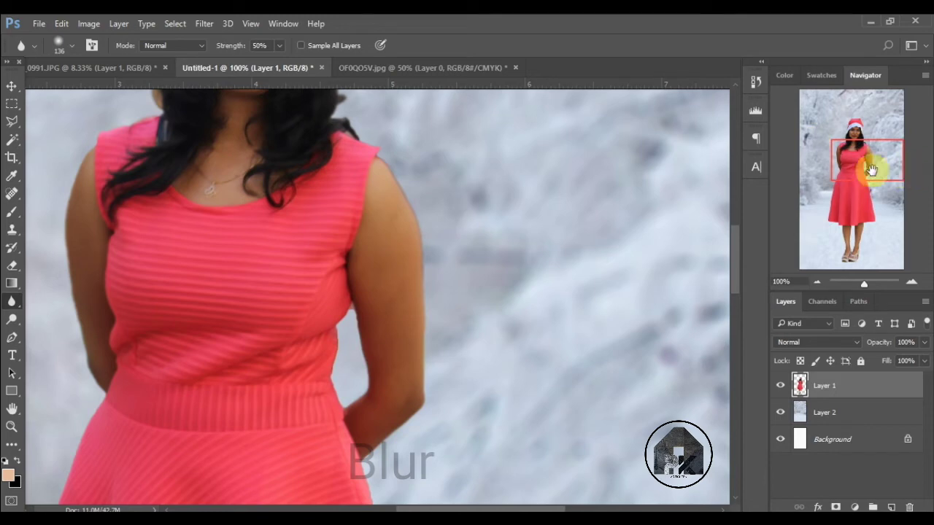
{"action": "mouse_move", "coordinate": [871, 170]}
{"action": "left_mouse_down"}
{"action": "mouse_move", "coordinate": [873, 250]}
{"action": "mouse_move", "coordinate": [873, 191]}
{"action": "mouse_move", "coordinate": [873, 213]}
{"action": "left_mouse_up"}
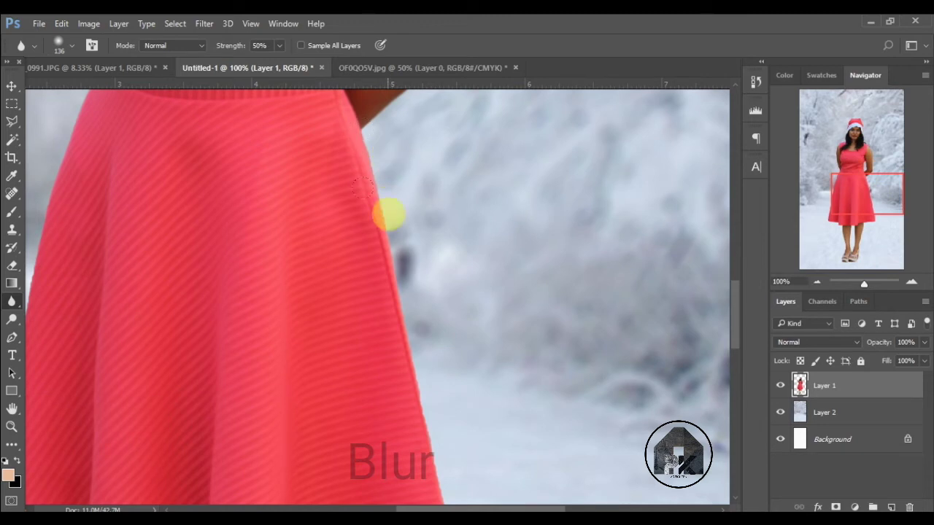
{"action": "mouse_move", "coordinate": [350, 130]}
{"action": "left_mouse_down"}
{"action": "mouse_move", "coordinate": [401, 306]}
{"action": "mouse_move", "coordinate": [402, 400]}
{"action": "mouse_move", "coordinate": [416, 362]}
{"action": "mouse_move", "coordinate": [411, 470]}
{"action": "mouse_move", "coordinate": [393, 436]}
{"action": "left_mouse_up"}
Step: Soften the right skirt edge, hem and right leg edge with the Blur brush
{"action": "left_click", "coordinate": [842, 222]}
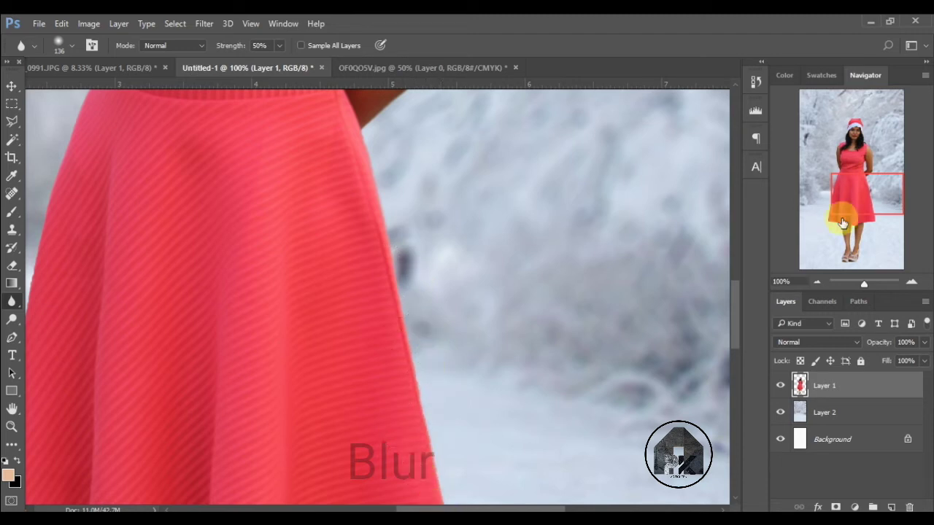
{"action": "left_click_drag", "start_coordinate": [843, 222], "coordinate": [886, 229]}
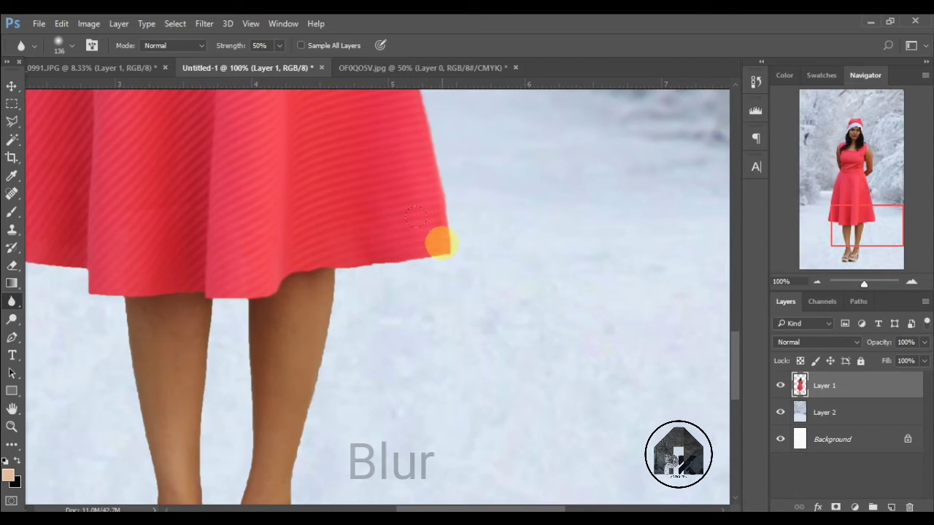
{"action": "left_click_drag", "start_coordinate": [415, 216], "coordinate": [430, 145]}
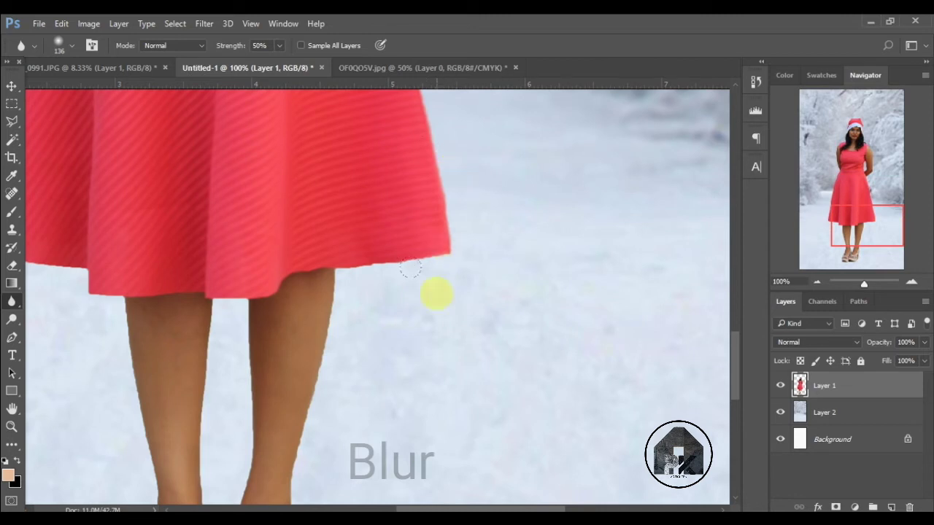
{"action": "mouse_move", "coordinate": [409, 269]}
{"action": "left_mouse_down"}
{"action": "mouse_move", "coordinate": [418, 172]}
{"action": "mouse_move", "coordinate": [345, 254]}
{"action": "mouse_move", "coordinate": [429, 238]}
{"action": "mouse_move", "coordinate": [321, 253]}
{"action": "mouse_move", "coordinate": [247, 296]}
{"action": "mouse_move", "coordinate": [250, 412]}
{"action": "mouse_move", "coordinate": [269, 235]}
{"action": "mouse_move", "coordinate": [245, 277]}
{"action": "mouse_move", "coordinate": [270, 256]}
{"action": "mouse_move", "coordinate": [297, 387]}
{"action": "left_mouse_up"}
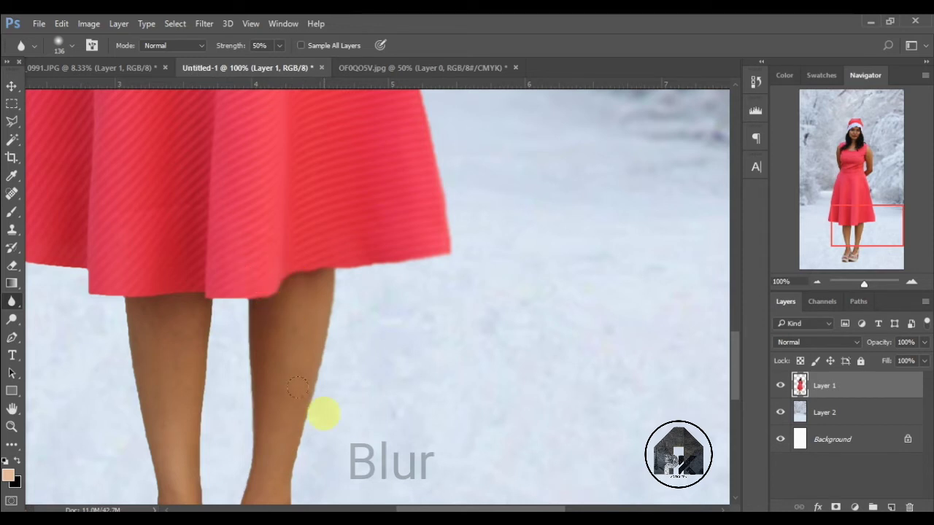
{"action": "left_click_drag", "start_coordinate": [885, 232], "coordinate": [887, 254]}
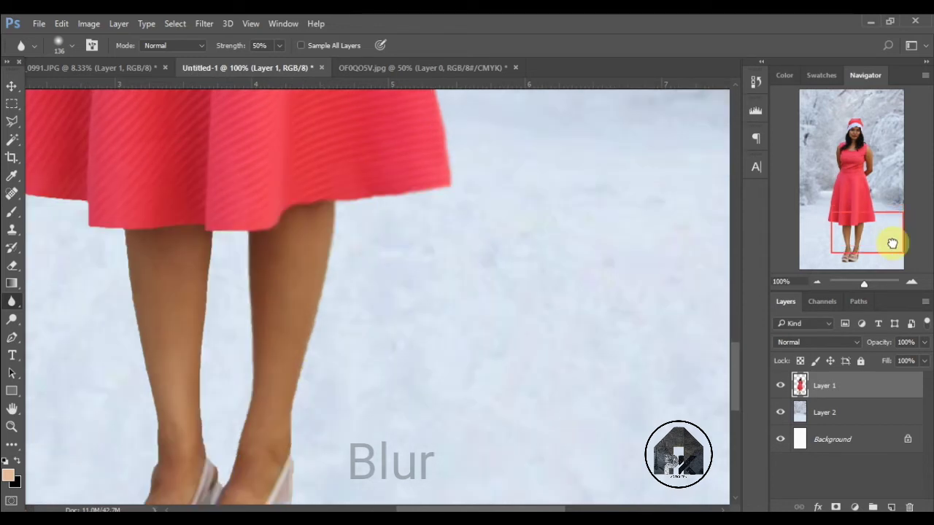
{"action": "mouse_move", "coordinate": [455, 177]}
{"action": "left_mouse_down"}
{"action": "mouse_move", "coordinate": [314, 196]}
{"action": "mouse_move", "coordinate": [316, 122]}
{"action": "mouse_move", "coordinate": [287, 132]}
{"action": "mouse_move", "coordinate": [245, 259]}
{"action": "mouse_move", "coordinate": [264, 263]}
{"action": "mouse_move", "coordinate": [245, 370]}
{"action": "mouse_move", "coordinate": [240, 339]}
{"action": "mouse_move", "coordinate": [216, 359]}
{"action": "mouse_move", "coordinate": [219, 392]}
{"action": "mouse_move", "coordinate": [250, 152]}
{"action": "mouse_move", "coordinate": [235, 119]}
{"action": "mouse_move", "coordinate": [150, 343]}
{"action": "mouse_move", "coordinate": [125, 375]}
{"action": "mouse_move", "coordinate": [197, 400]}
{"action": "mouse_move", "coordinate": [146, 418]}
{"action": "mouse_move", "coordinate": [118, 209]}
{"action": "mouse_move", "coordinate": [129, 125]}
{"action": "mouse_move", "coordinate": [354, 142]}
{"action": "mouse_move", "coordinate": [573, 125]}
{"action": "left_mouse_up"}
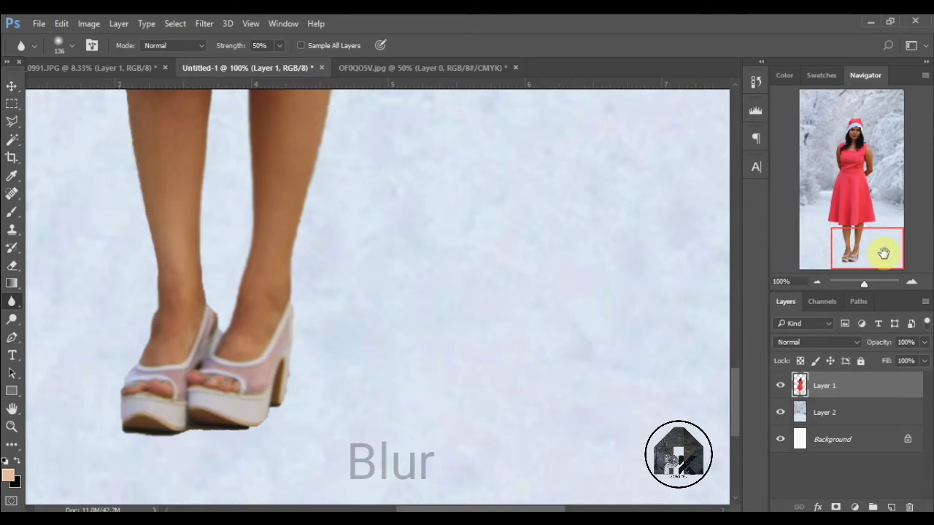
{"action": "left_click_drag", "start_coordinate": [883, 252], "coordinate": [846, 225]}
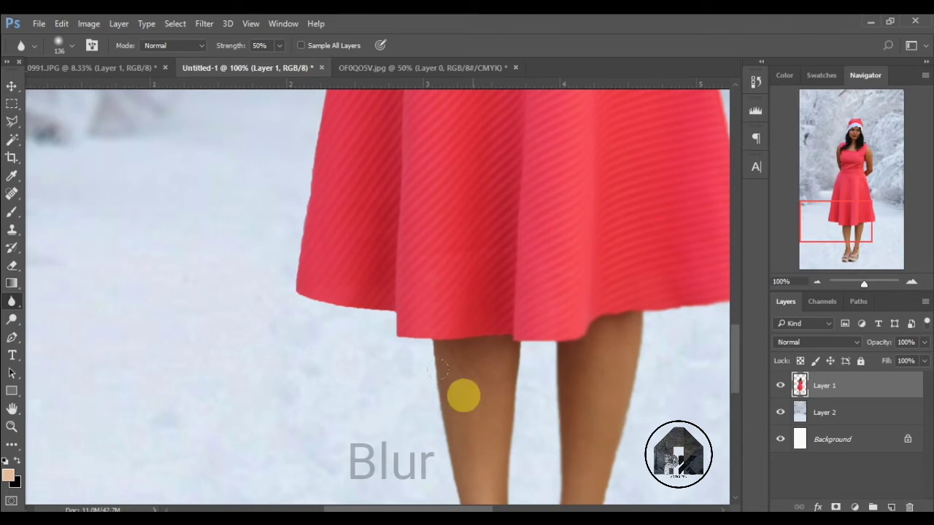
{"action": "mouse_move", "coordinate": [438, 370]}
{"action": "left_mouse_down"}
{"action": "mouse_move", "coordinate": [506, 329]}
{"action": "mouse_move", "coordinate": [437, 333]}
{"action": "mouse_move", "coordinate": [521, 315]}
{"action": "mouse_move", "coordinate": [366, 309]}
{"action": "mouse_move", "coordinate": [222, 264]}
{"action": "mouse_move", "coordinate": [281, 282]}
{"action": "mouse_move", "coordinate": [241, 287]}
{"action": "left_mouse_up"}
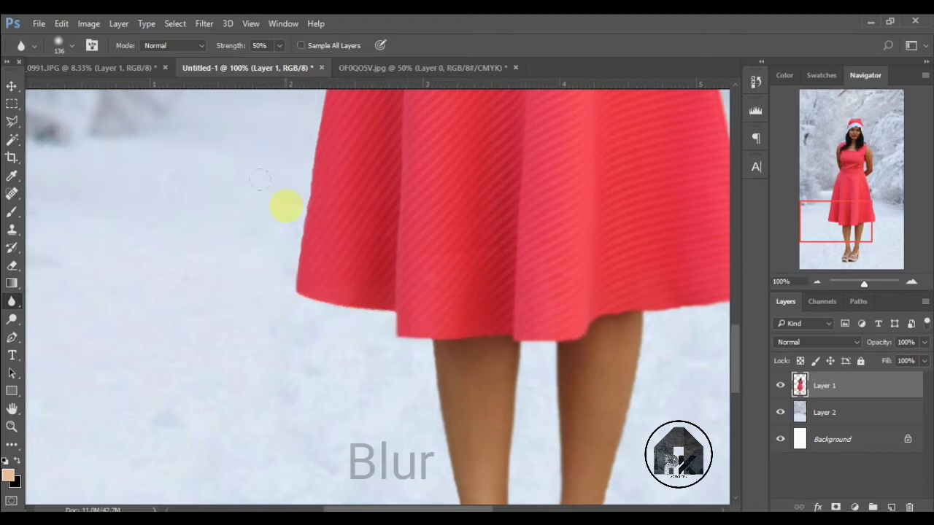
{"action": "left_click_drag", "start_coordinate": [273, 86], "coordinate": [269, 226]}
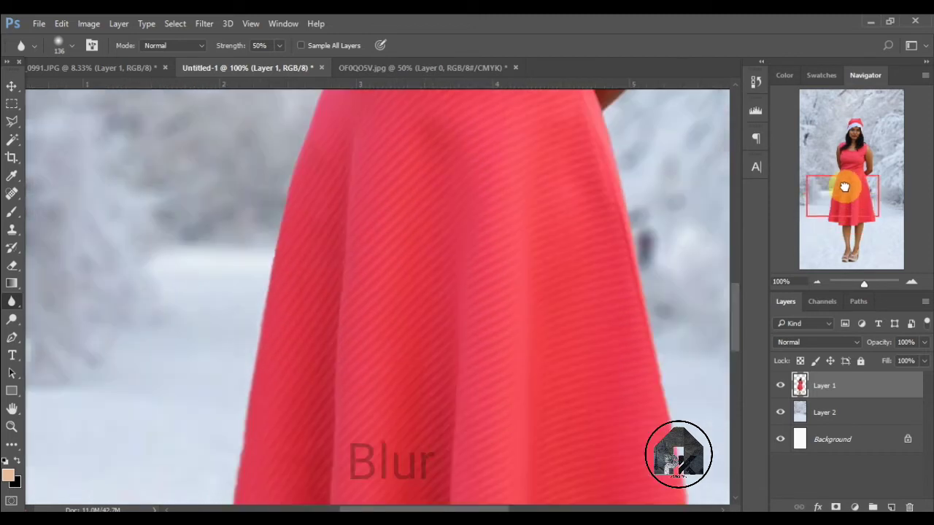
Step: Blur the skirt's left edge and the dress edge beside the arm
{"action": "left_click_drag", "start_coordinate": [846, 189], "coordinate": [852, 167]}
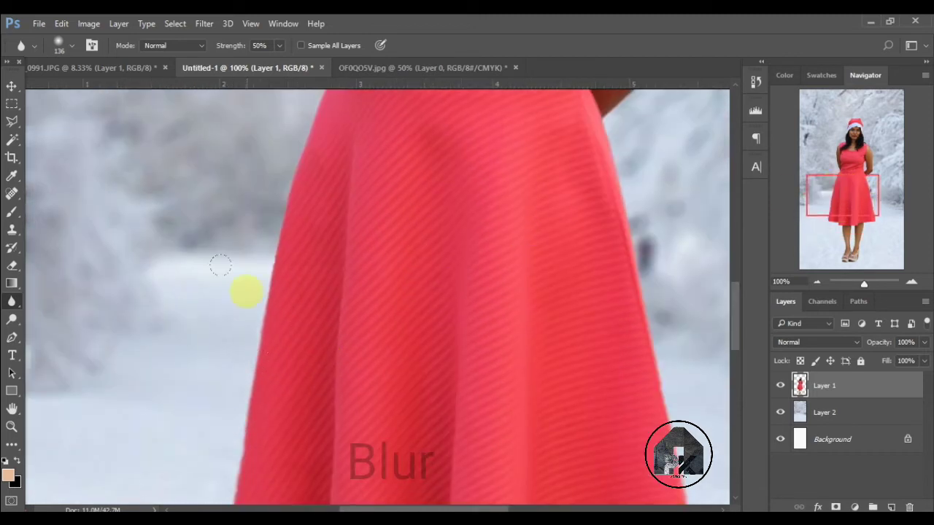
{"action": "left_click_drag", "start_coordinate": [201, 390], "coordinate": [233, 350]}
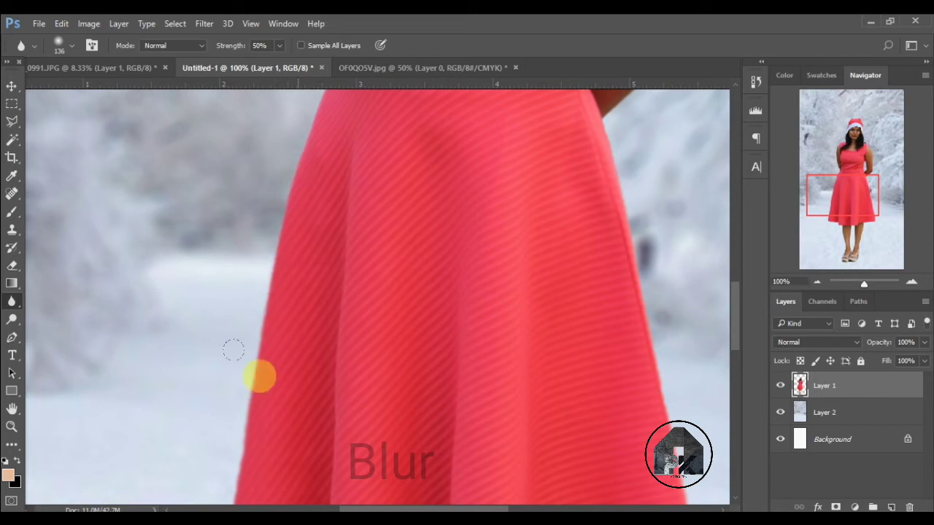
{"action": "left_click", "coordinate": [865, 188]}
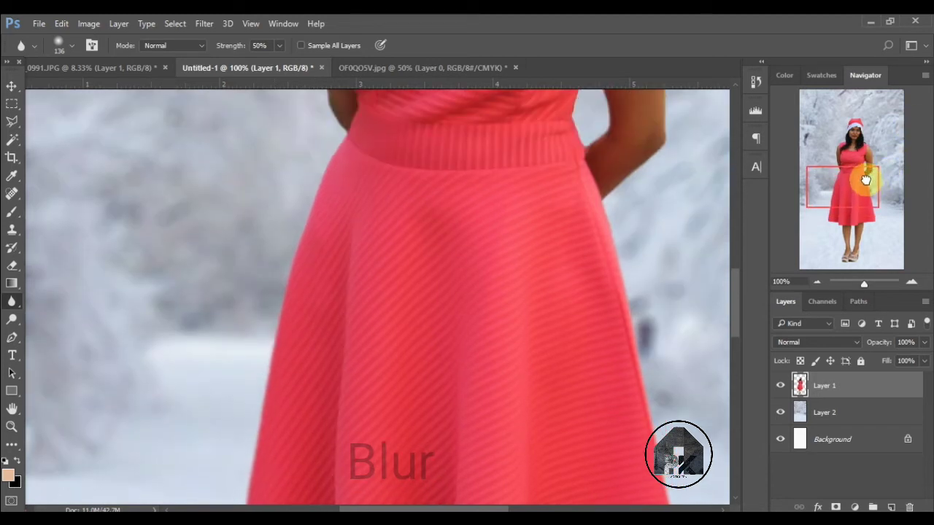
{"action": "left_click_drag", "start_coordinate": [865, 179], "coordinate": [866, 169]}
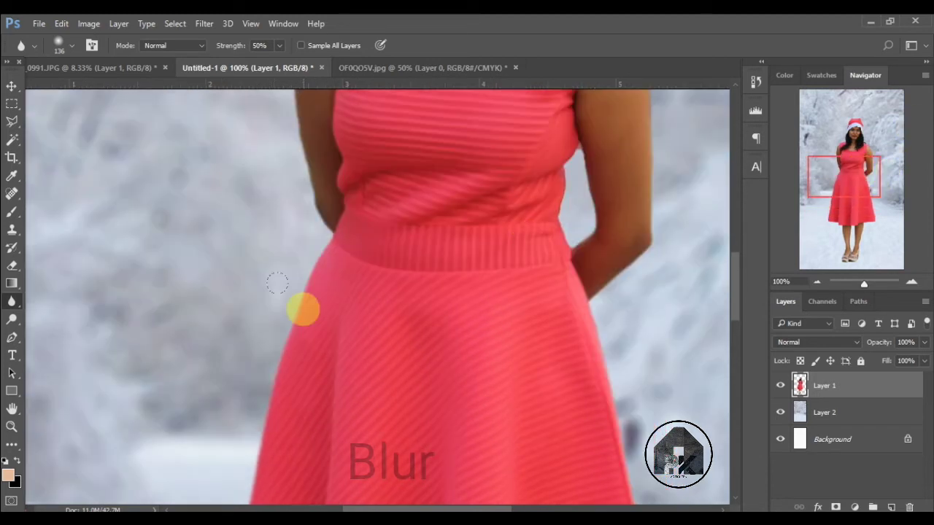
{"action": "left_click_drag", "start_coordinate": [277, 283], "coordinate": [290, 259]}
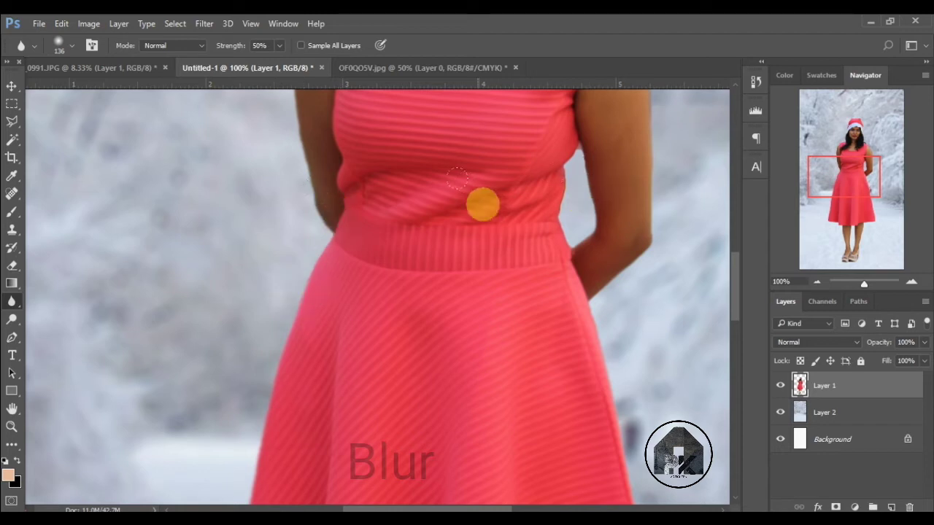
{"action": "left_click_drag", "start_coordinate": [455, 178], "coordinate": [568, 124]}
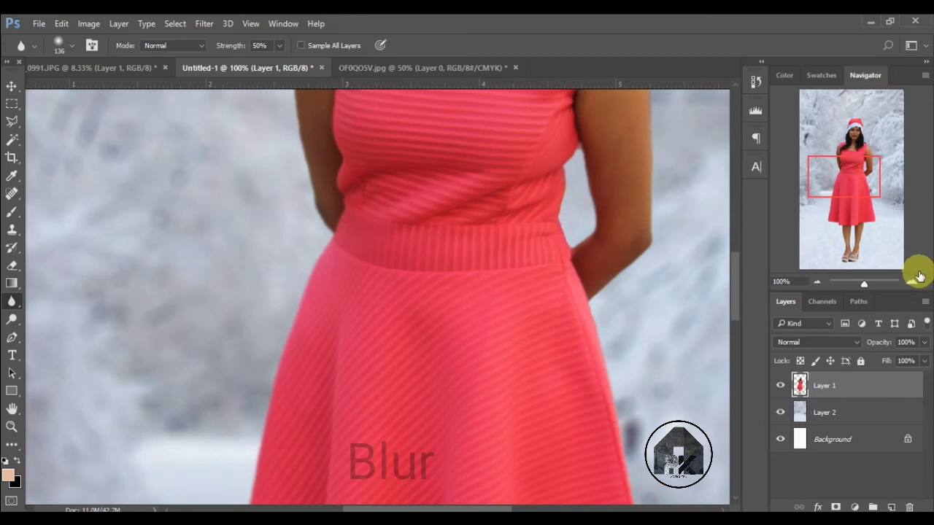
Step: At 200% zoom, blur the bodice edge beside the arm
{"action": "left_click", "coordinate": [914, 280]}
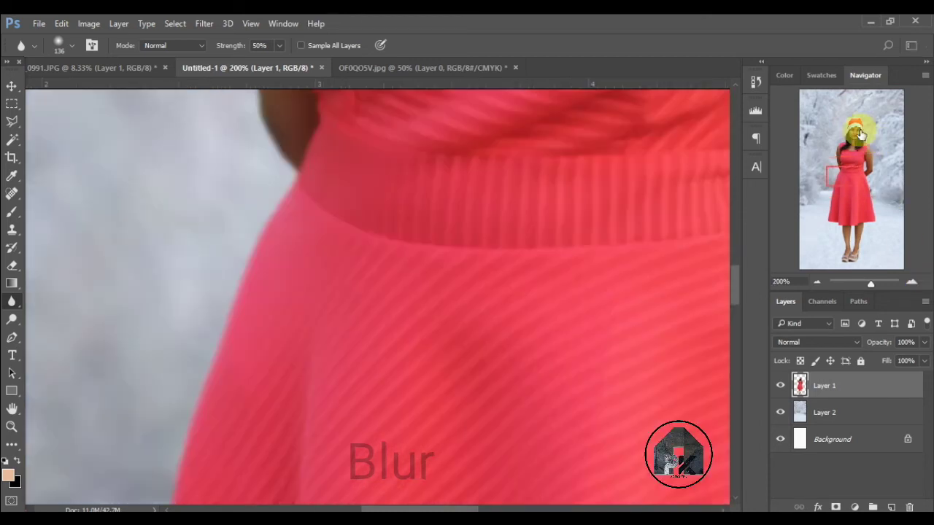
{"action": "left_click_drag", "start_coordinate": [837, 166], "coordinate": [851, 151]}
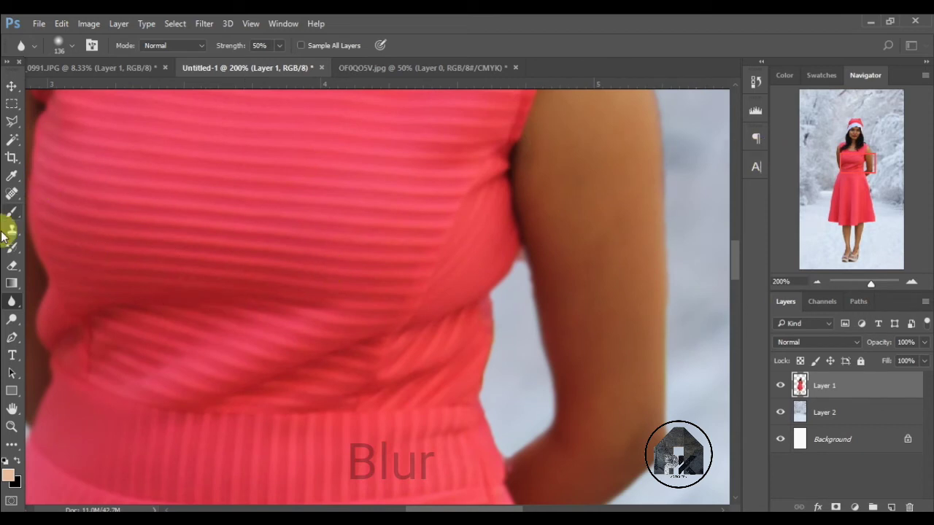
{"action": "left_click", "coordinate": [11, 139]}
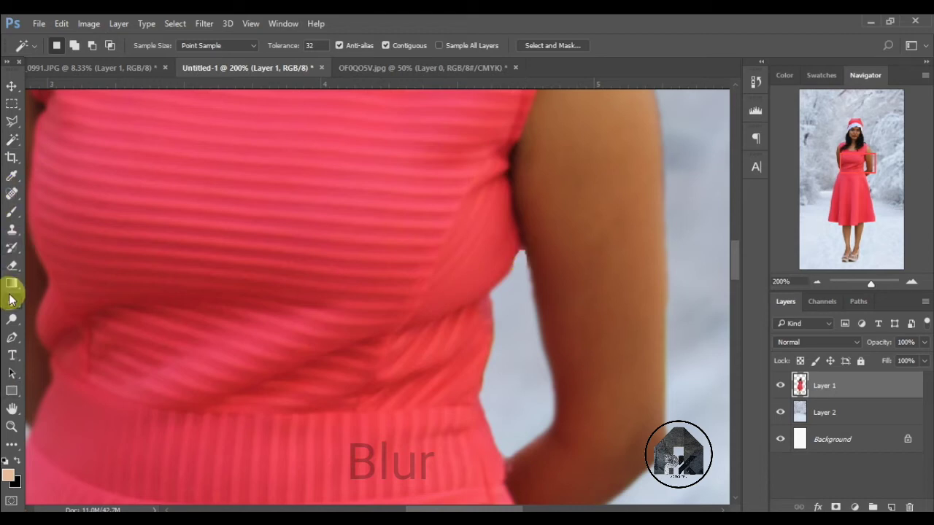
{"action": "left_click", "coordinate": [12, 300]}
{"action": "left_click_drag", "start_coordinate": [500, 213], "coordinate": [490, 213]}
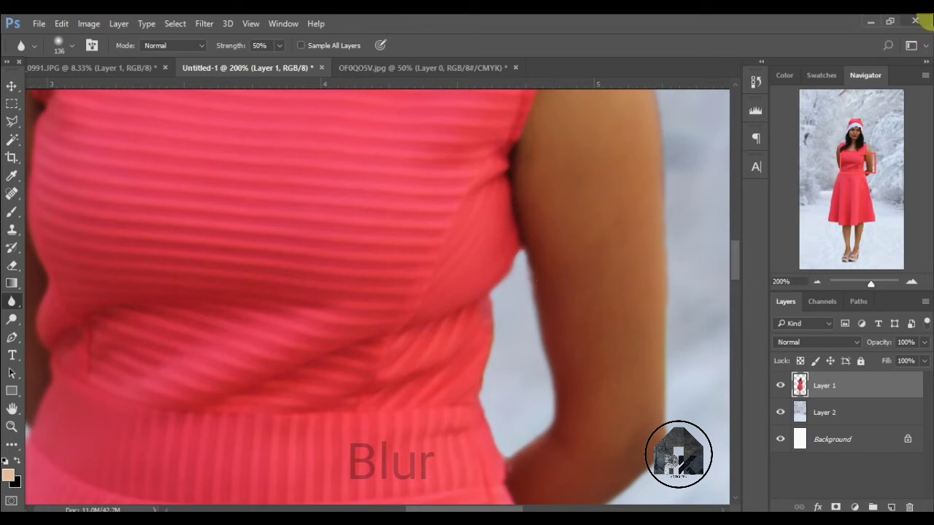
Step: At 50% zoom, soften both shoulder edges, the hair edge and the hat outline
{"action": "left_click", "coordinate": [840, 261]}
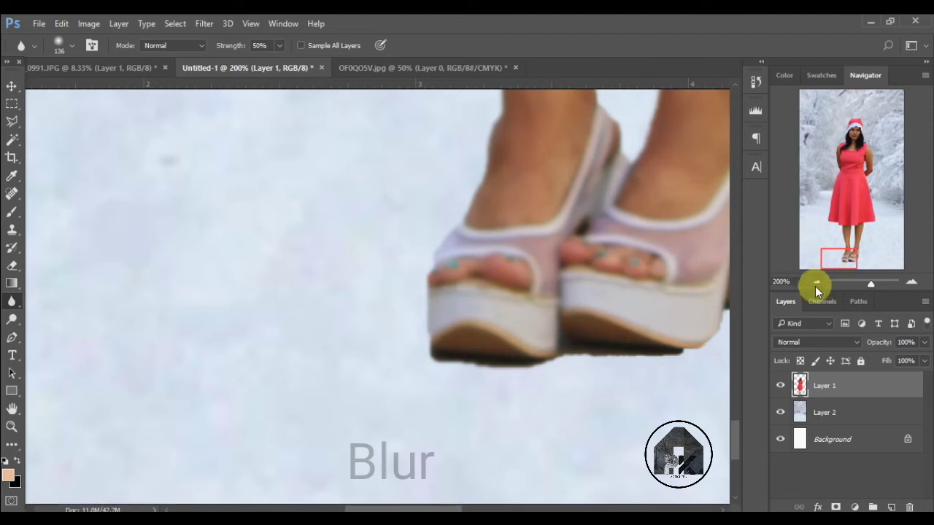
{"action": "left_click", "coordinate": [816, 282]}
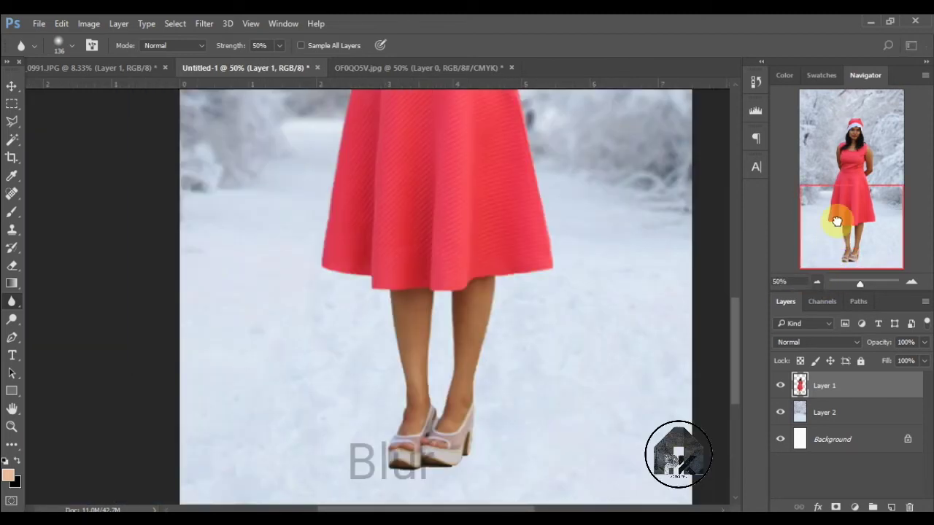
{"action": "left_click_drag", "start_coordinate": [837, 221], "coordinate": [852, 144]}
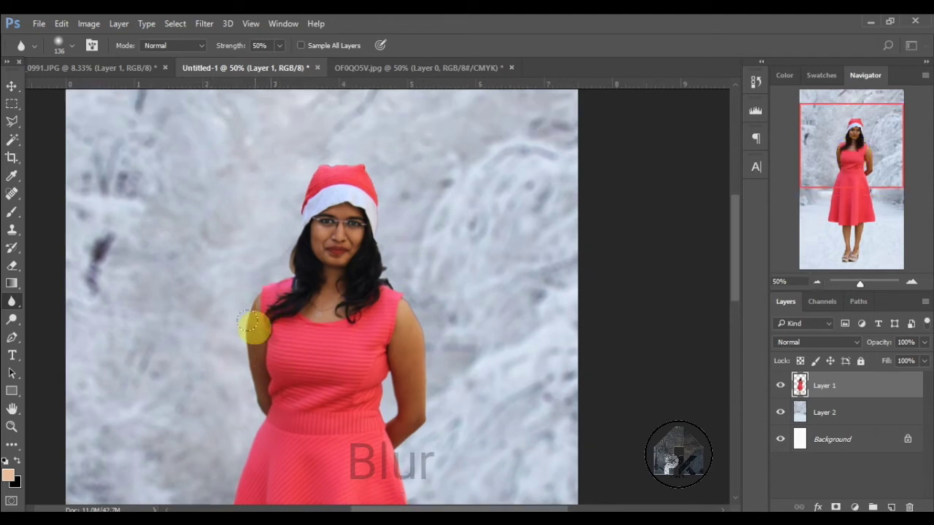
{"action": "mouse_move", "coordinate": [270, 271]}
{"action": "left_mouse_down"}
{"action": "mouse_move", "coordinate": [270, 323]}
{"action": "mouse_move", "coordinate": [276, 277]}
{"action": "mouse_move", "coordinate": [256, 358]}
{"action": "mouse_move", "coordinate": [270, 286]}
{"action": "mouse_move", "coordinate": [265, 312]}
{"action": "left_mouse_up"}
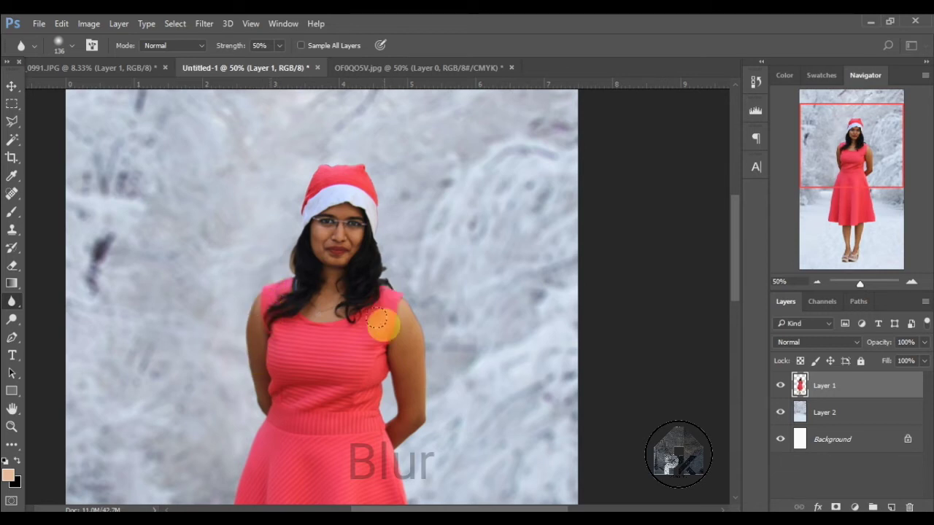
{"action": "left_click_drag", "start_coordinate": [378, 322], "coordinate": [387, 296]}
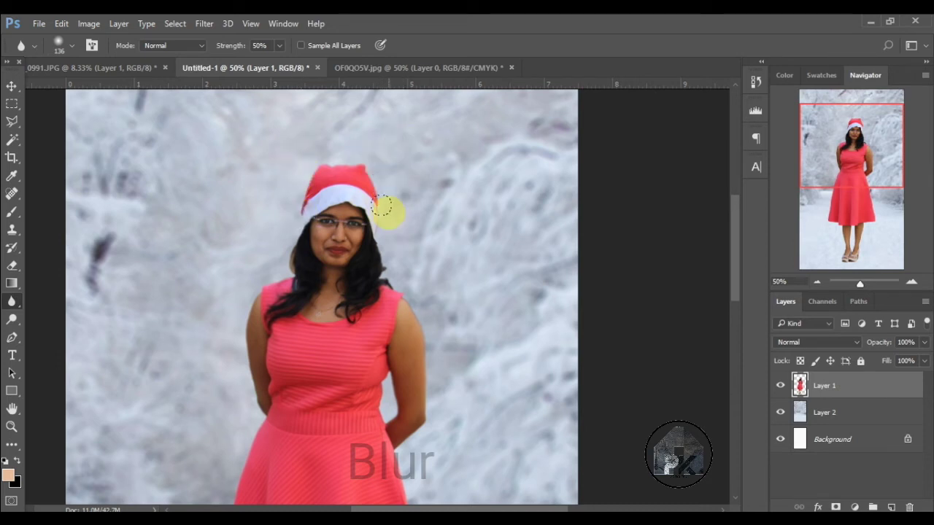
{"action": "left_click_drag", "start_coordinate": [377, 163], "coordinate": [363, 176]}
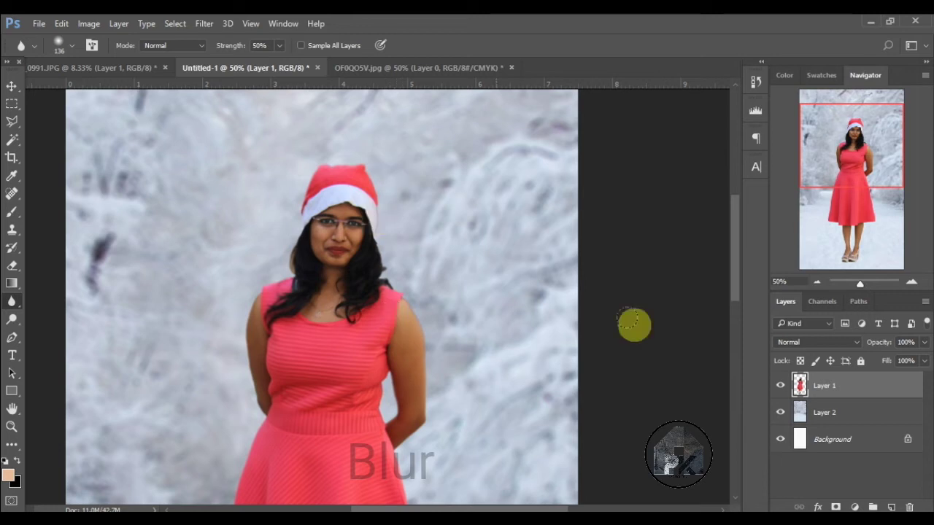
Step: Toggle the snowy background off and on to check the cutout
{"action": "left_click", "coordinate": [780, 413]}
{"action": "left_click", "coordinate": [780, 412]}
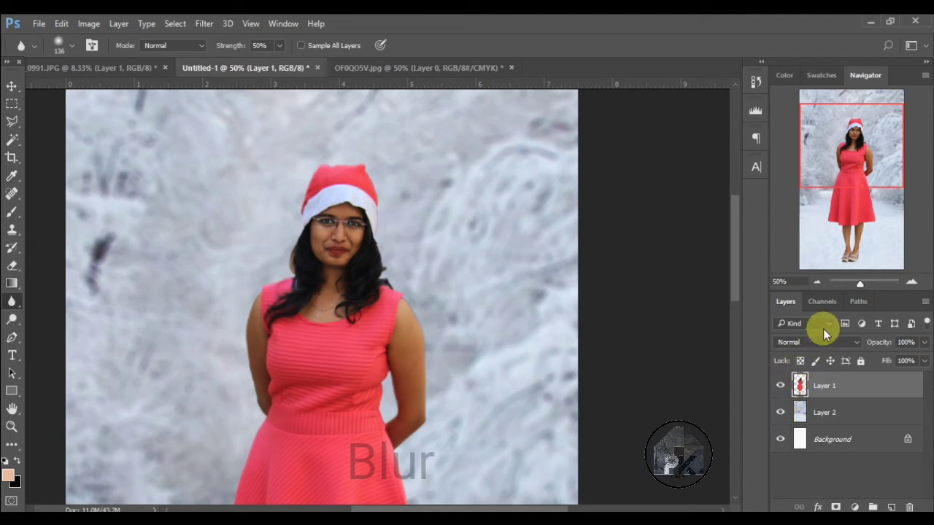
{"action": "mouse_move", "coordinate": [830, 175]}
{"action": "left_mouse_down"}
{"action": "mouse_move", "coordinate": [814, 253]}
{"action": "mouse_move", "coordinate": [835, 188]}
{"action": "left_mouse_up"}
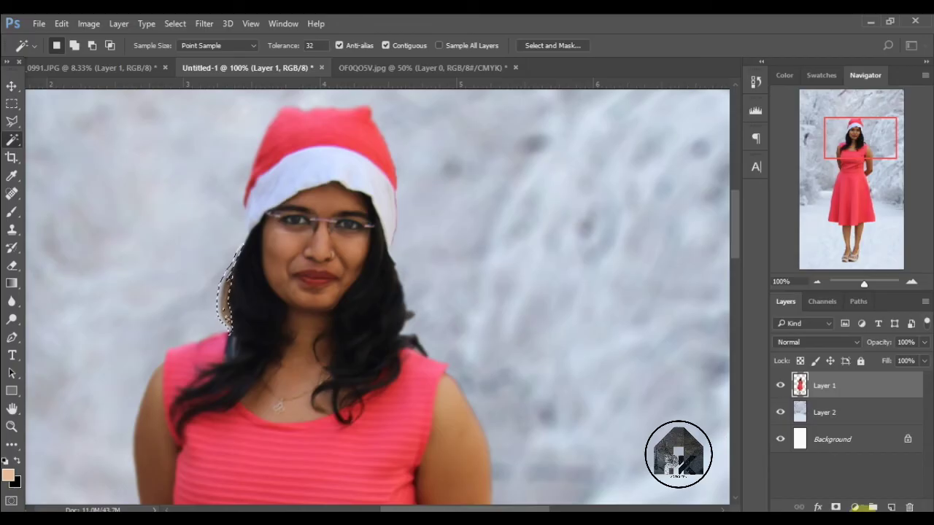
Step: Add a Vibrance -100 adjustment on the hair-edge selection and merge it into Layer 1
{"action": "left_click", "coordinate": [855, 506]}
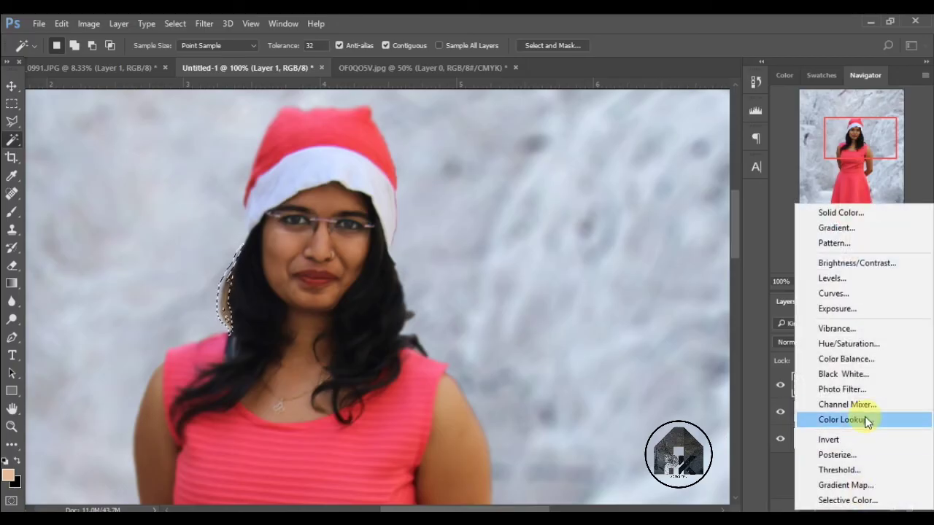
{"action": "left_click", "coordinate": [881, 334]}
{"action": "left_click_drag", "start_coordinate": [636, 148], "coordinate": [489, 152]}
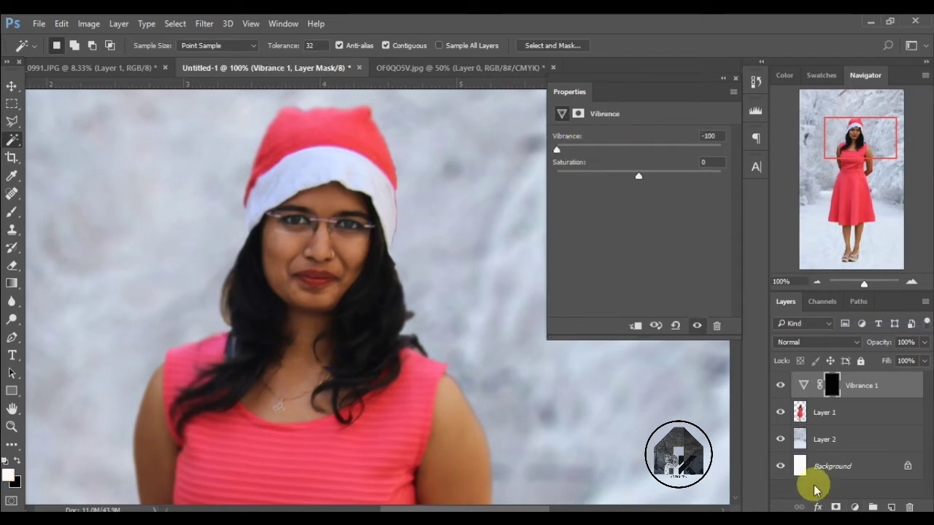
{"action": "left_click", "coordinate": [868, 394]}
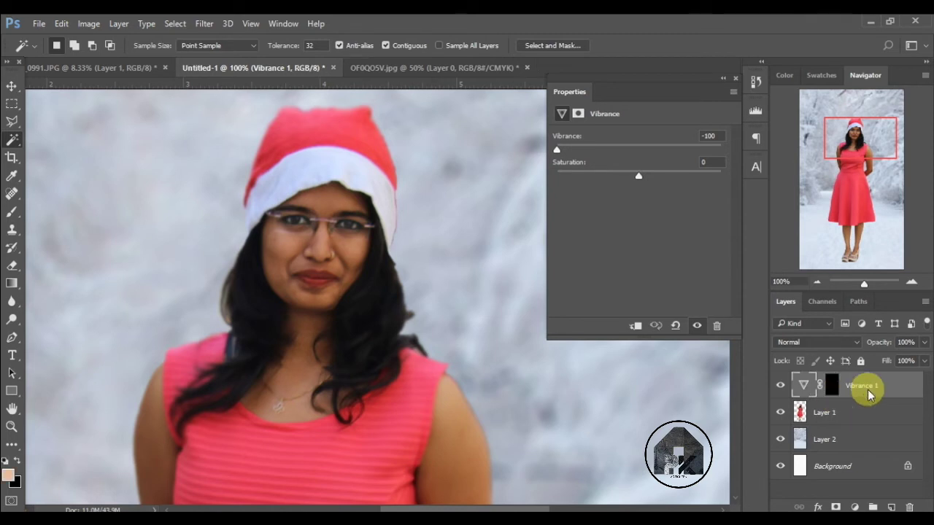
{"action": "right_click", "coordinate": [867, 389]}
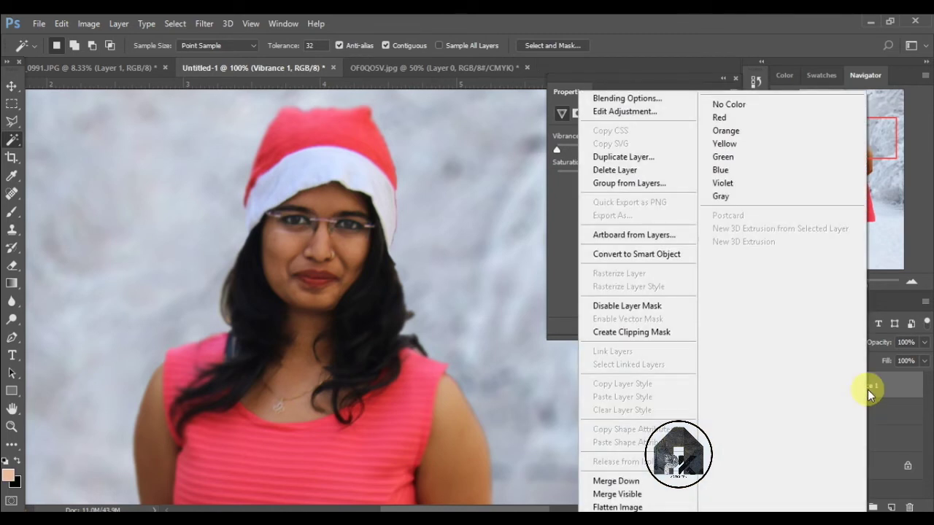
{"action": "left_click", "coordinate": [616, 481]}
{"action": "key", "text": "ctrl+minus"}
{"action": "key", "text": "ctrl+minus"}
{"action": "key", "text": "ctrl+minus"}
{"action": "left_click", "coordinate": [909, 282]}
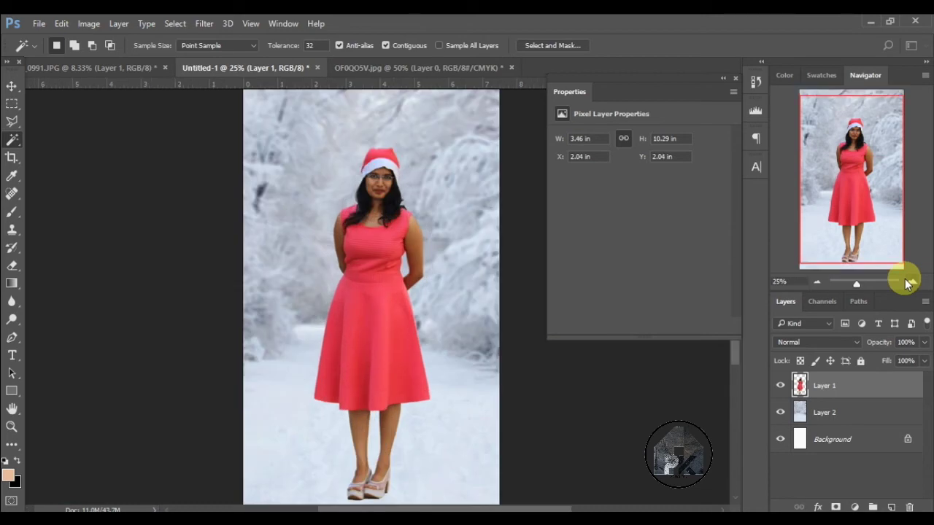
Step: Add a Selective Color layer with Reds Black -96 and Cyan -100
{"action": "left_click", "coordinate": [854, 507]}
{"action": "left_click", "coordinate": [846, 498]}
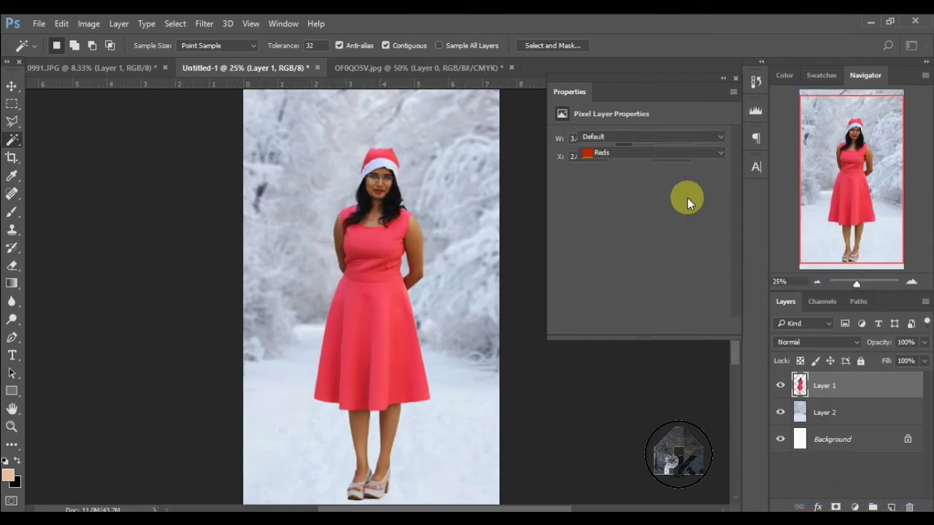
{"action": "left_click", "coordinate": [586, 261]}
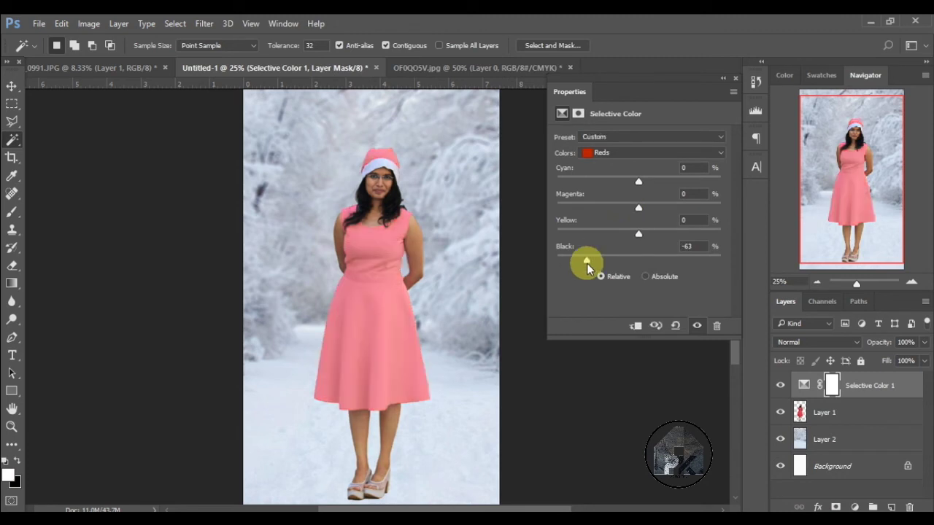
{"action": "mouse_move", "coordinate": [586, 263]}
{"action": "left_mouse_down"}
{"action": "mouse_move", "coordinate": [596, 254]}
{"action": "mouse_move", "coordinate": [574, 260]}
{"action": "left_mouse_up"}
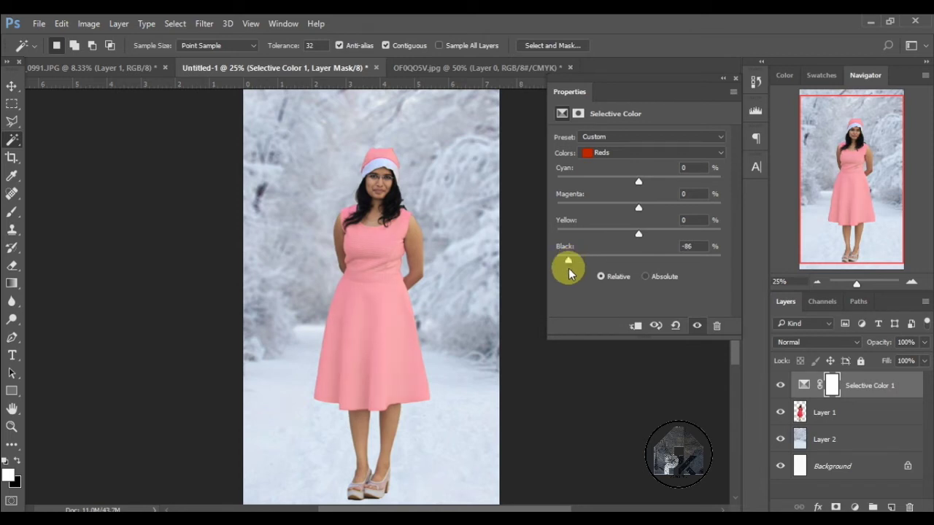
{"action": "left_click_drag", "start_coordinate": [568, 268], "coordinate": [561, 268]}
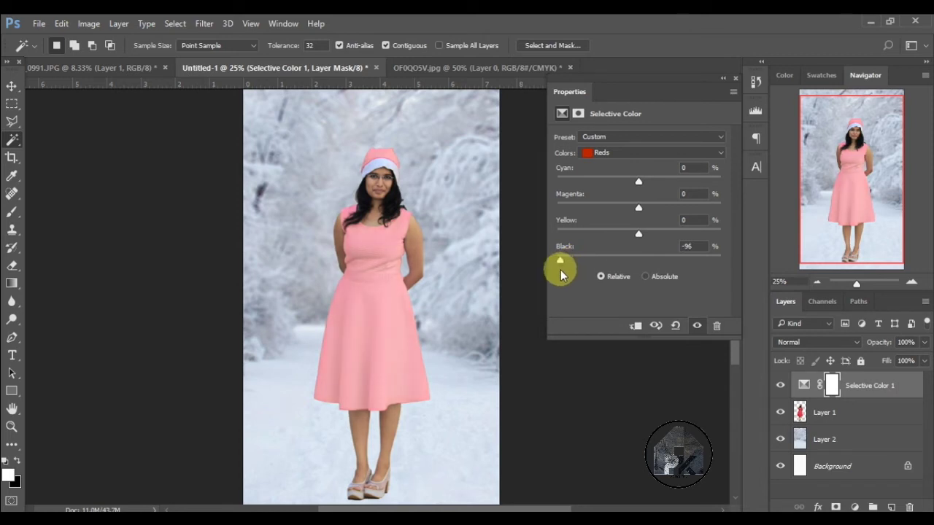
{"action": "mouse_move", "coordinate": [605, 182]}
{"action": "left_mouse_down"}
{"action": "mouse_move", "coordinate": [509, 198]}
{"action": "mouse_move", "coordinate": [606, 186]}
{"action": "left_mouse_up"}
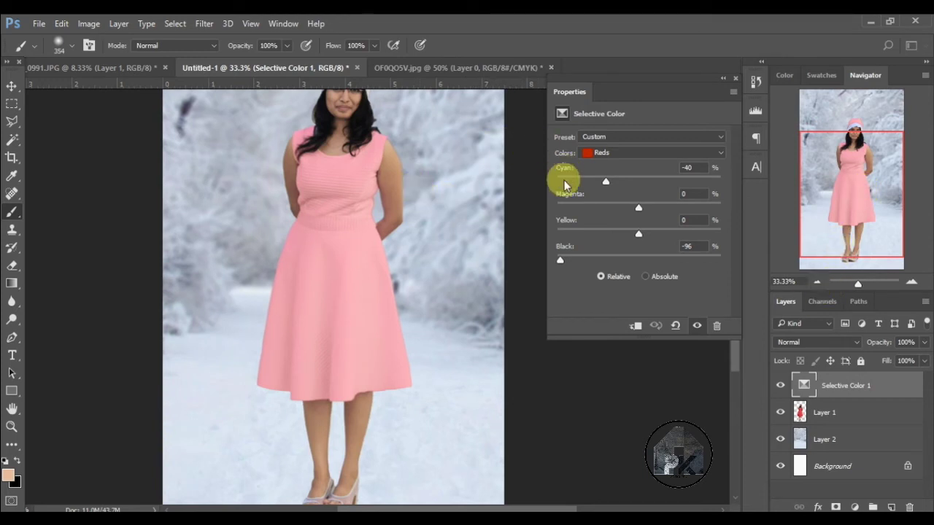
{"action": "left_click_drag", "start_coordinate": [563, 181], "coordinate": [534, 191]}
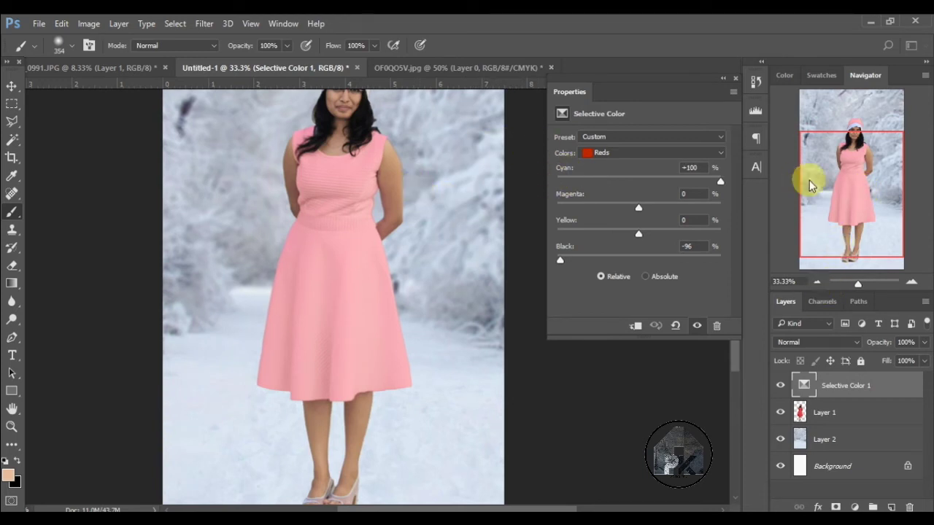
Step: Set the Yellows range Cyan to -100
{"action": "left_click", "coordinate": [629, 151]}
{"action": "left_click", "coordinate": [607, 166]}
{"action": "mouse_move", "coordinate": [600, 180]}
{"action": "left_mouse_down"}
{"action": "mouse_move", "coordinate": [521, 177]}
{"action": "mouse_move", "coordinate": [898, 190]}
{"action": "mouse_move", "coordinate": [443, 205]}
{"action": "left_mouse_up"}
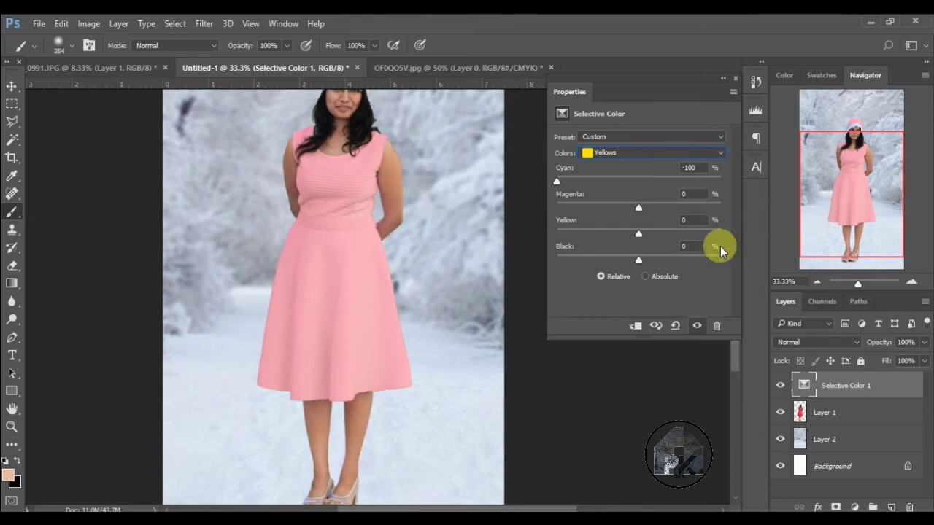
Step: In the Yellows range, remove all Black and set Yellow to -100
{"action": "left_click_drag", "start_coordinate": [639, 260], "coordinate": [518, 267]}
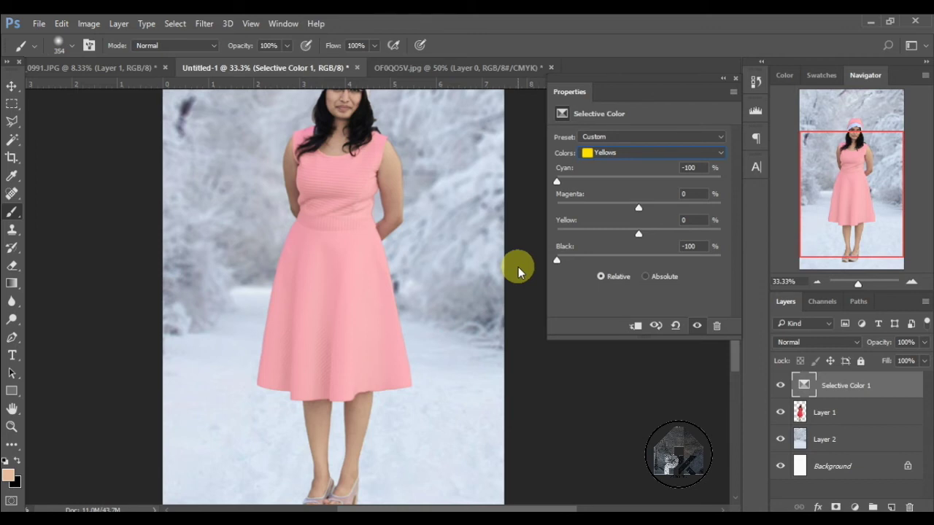
{"action": "left_click", "coordinate": [648, 151]}
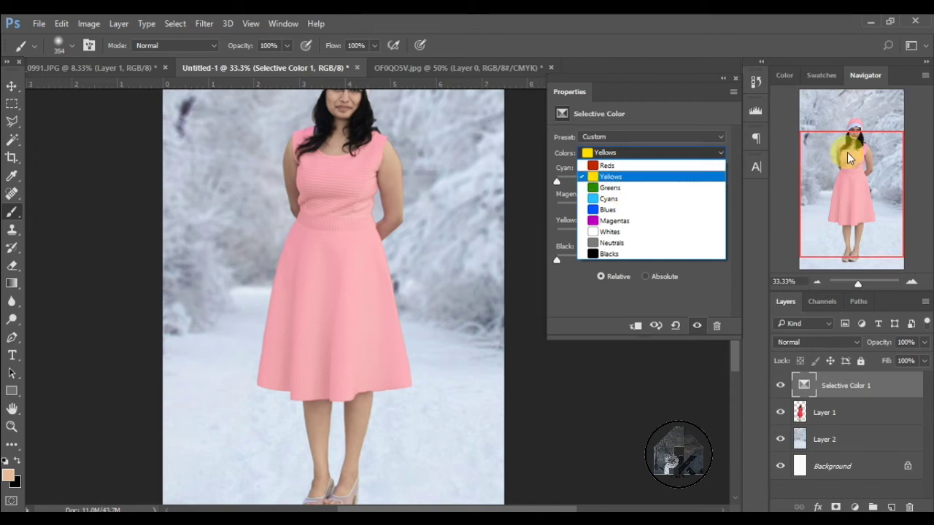
{"action": "left_click", "coordinate": [816, 284]}
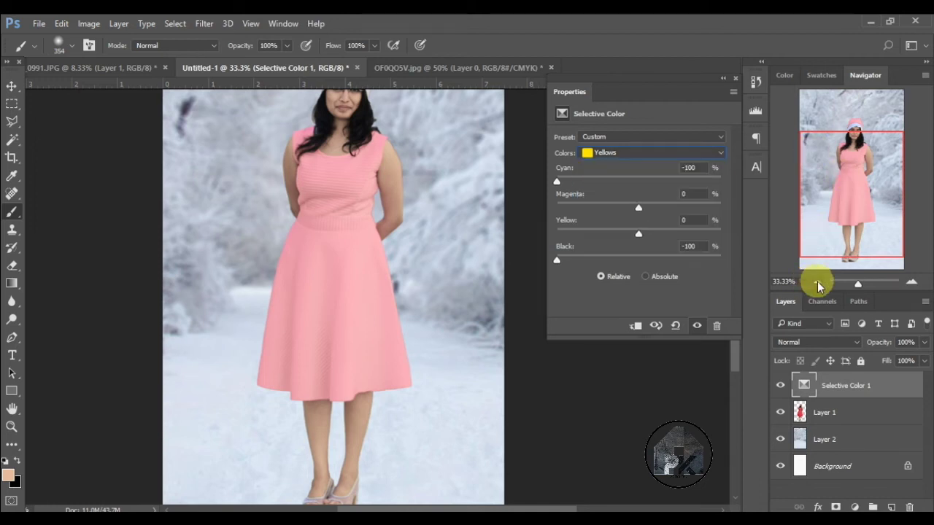
{"action": "left_click", "coordinate": [817, 281]}
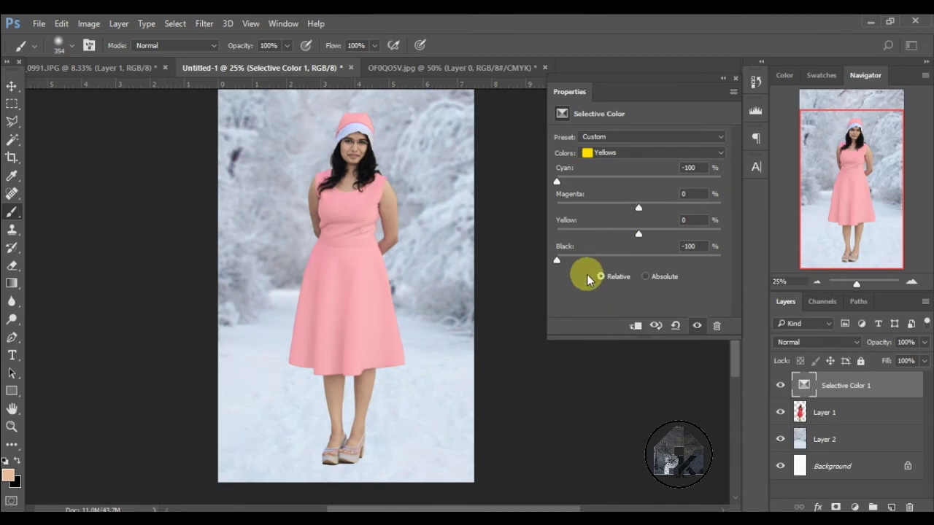
{"action": "left_click", "coordinate": [630, 153]}
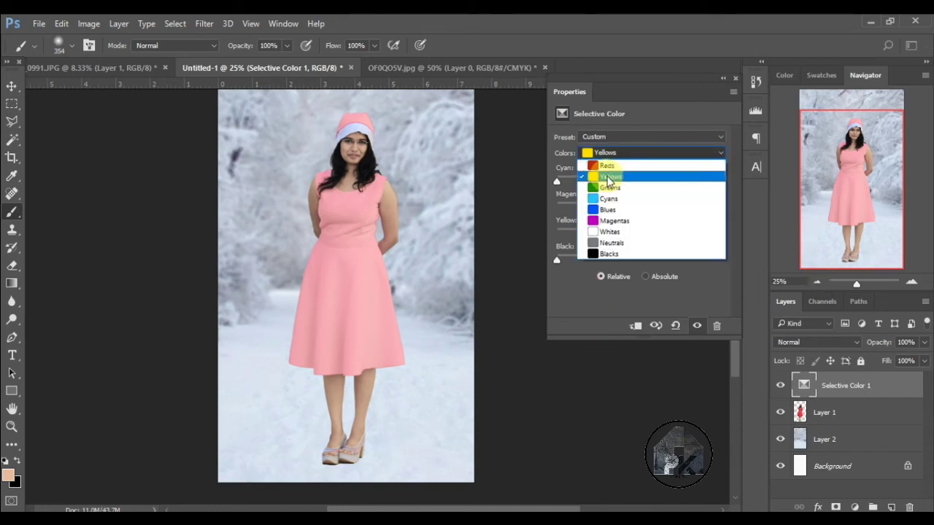
{"action": "left_click", "coordinate": [616, 173]}
{"action": "type", "text": "-100"}
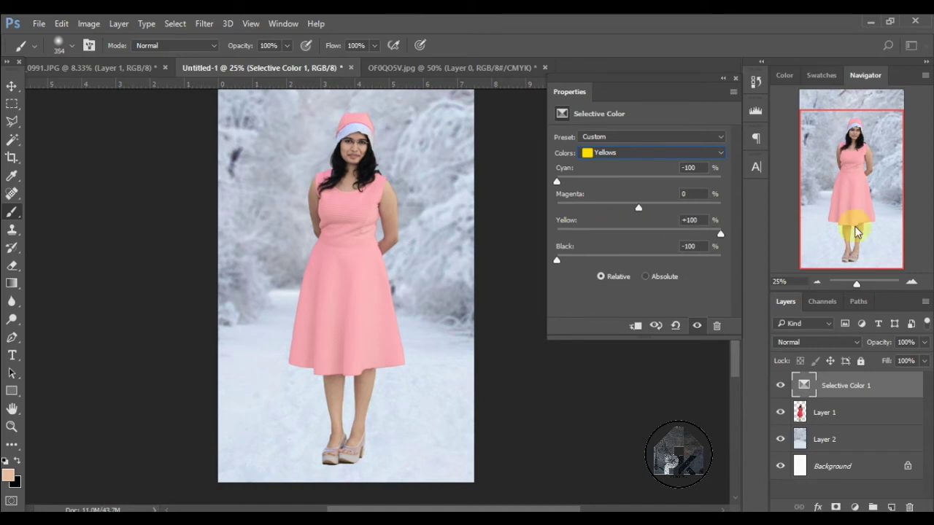
{"action": "key", "text": "Return"}
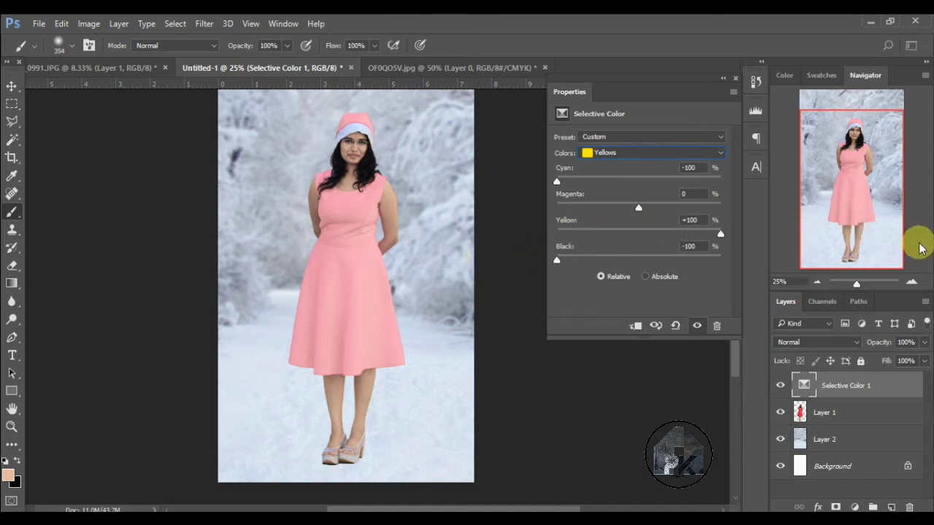
Step: Set Magentas Cyan to -100 and Blacks Black to +3, then close Properties
{"action": "left_click", "coordinate": [689, 151]}
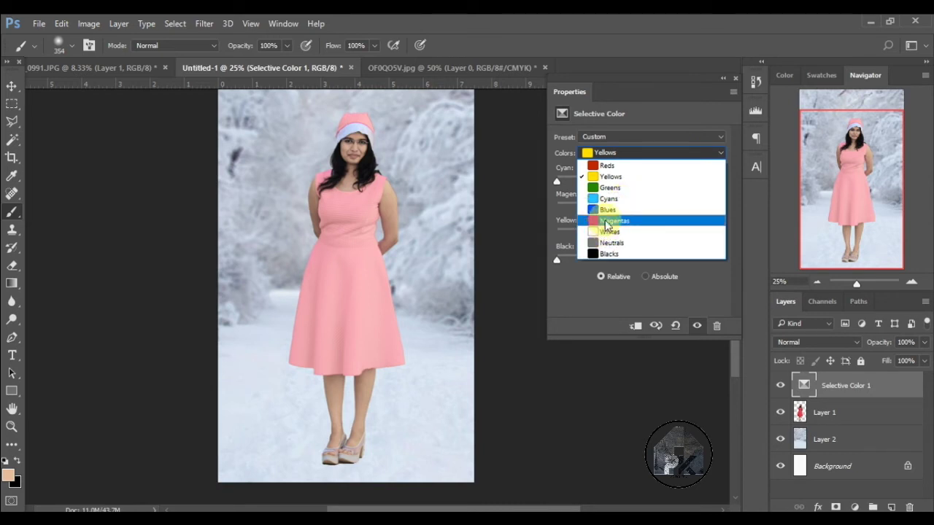
{"action": "left_click", "coordinate": [607, 226]}
{"action": "left_click_drag", "start_coordinate": [638, 181], "coordinate": [512, 190]}
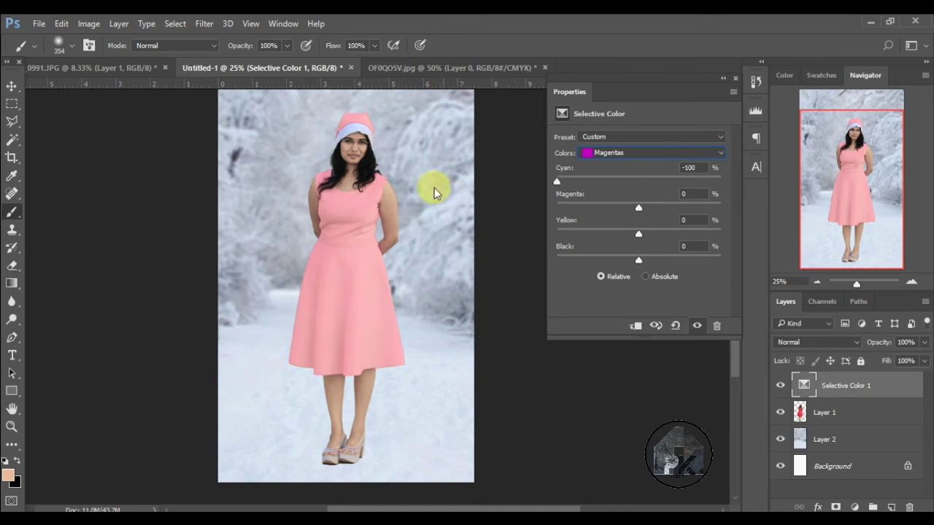
{"action": "left_click", "coordinate": [685, 153]}
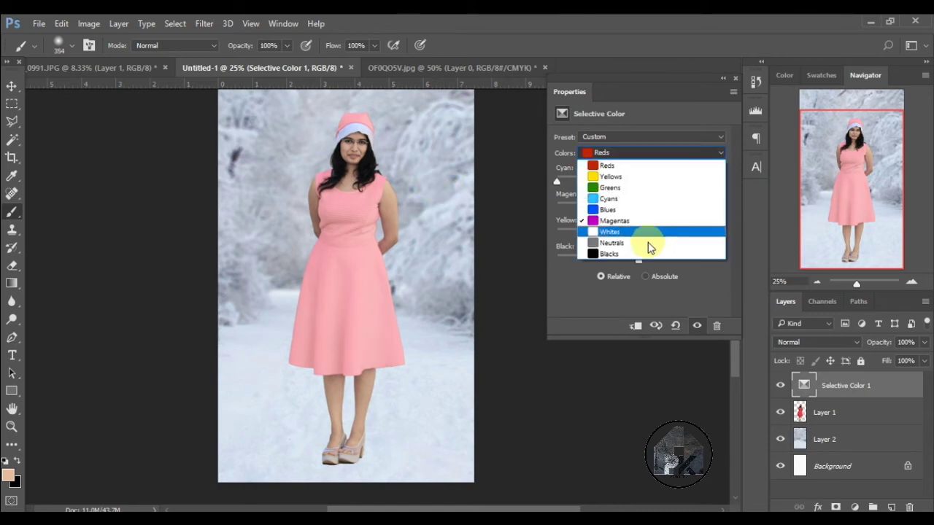
{"action": "left_click", "coordinate": [636, 256]}
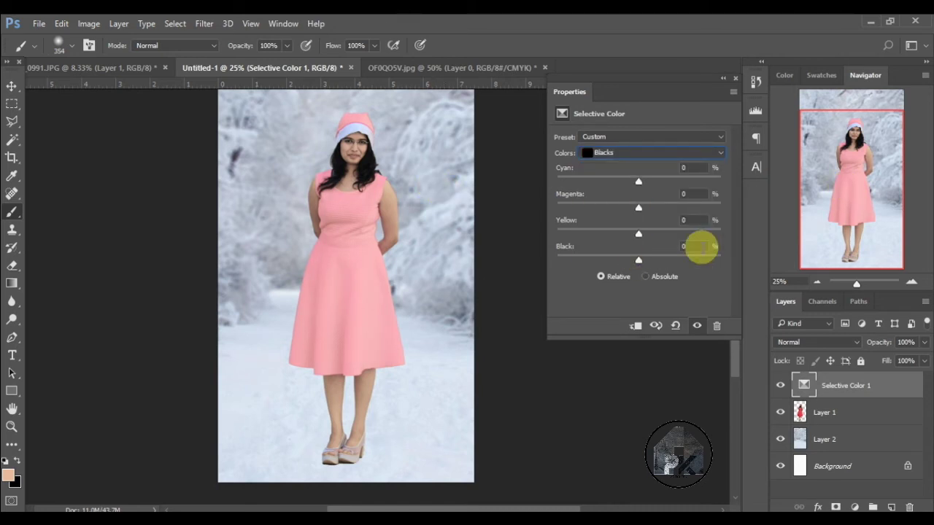
{"action": "key", "text": "Up"}
{"action": "key", "text": "Up"}
{"action": "key", "text": "Up"}
{"action": "key", "text": "Up"}
{"action": "left_click", "coordinate": [739, 80]}
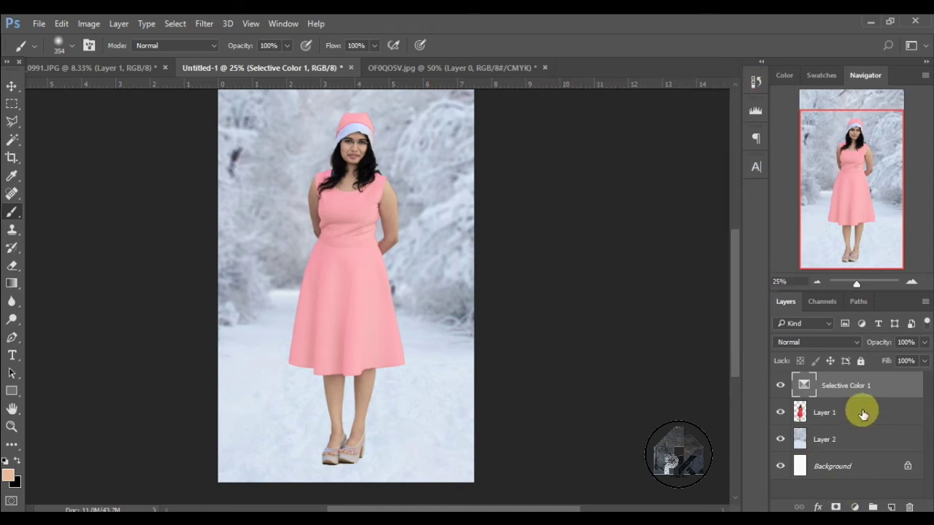
Step: Flatten the composite's layers into a single Background layer
{"action": "left_click", "coordinate": [810, 410]}
{"action": "key", "text": "ctrl+minus"}
{"action": "left_click", "coordinate": [833, 449]}
{"action": "right_click", "coordinate": [833, 445]}
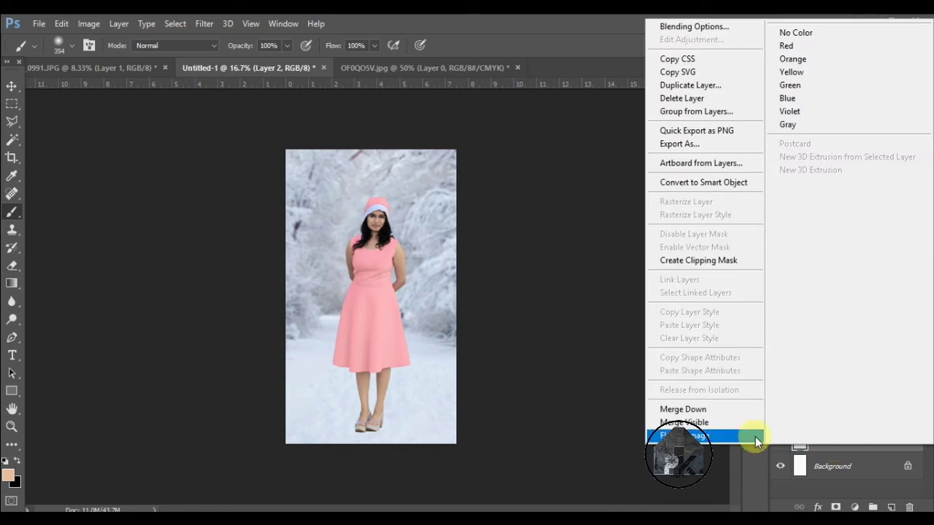
{"action": "left_click", "coordinate": [699, 423]}
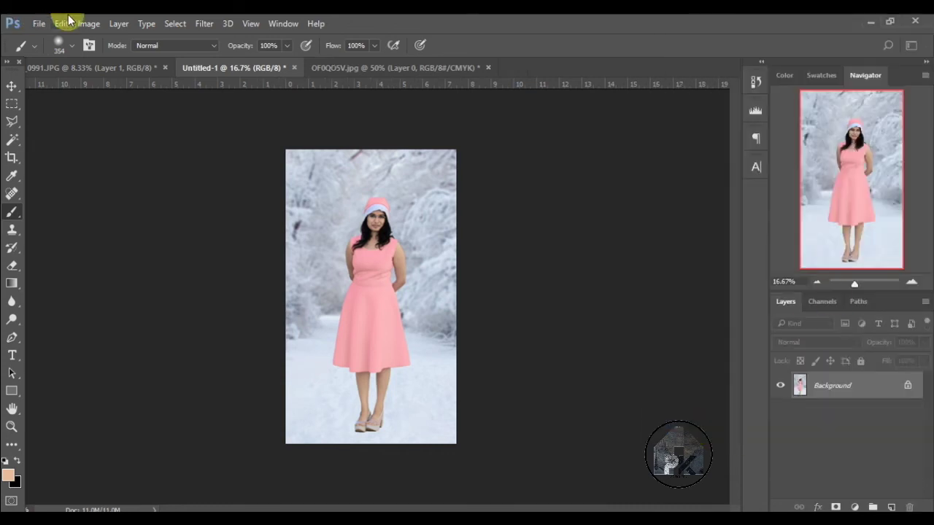
Step: Open Transparent_Snowfall_PNG_Picture.png and zoom out to see the whole snow image
{"action": "left_click", "coordinate": [38, 23]}
{"action": "left_click", "coordinate": [44, 51]}
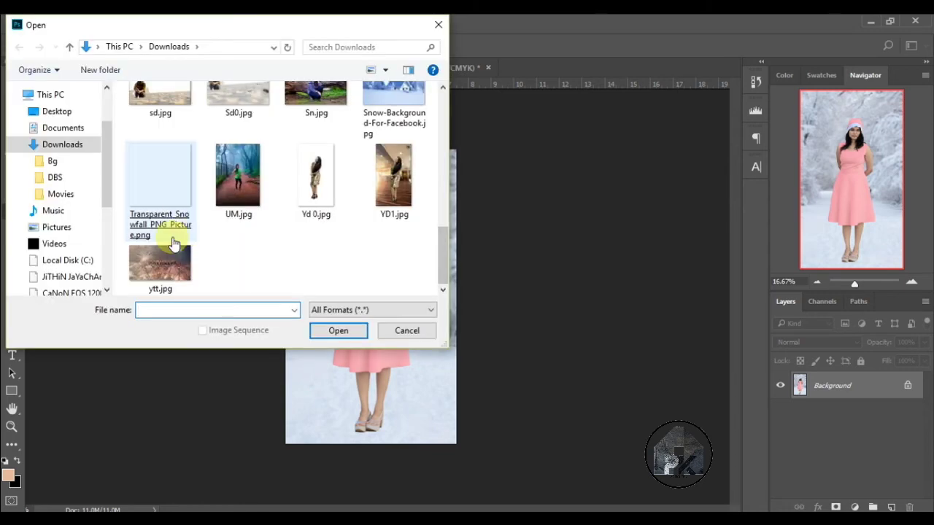
{"action": "double_click", "coordinate": [175, 219]}
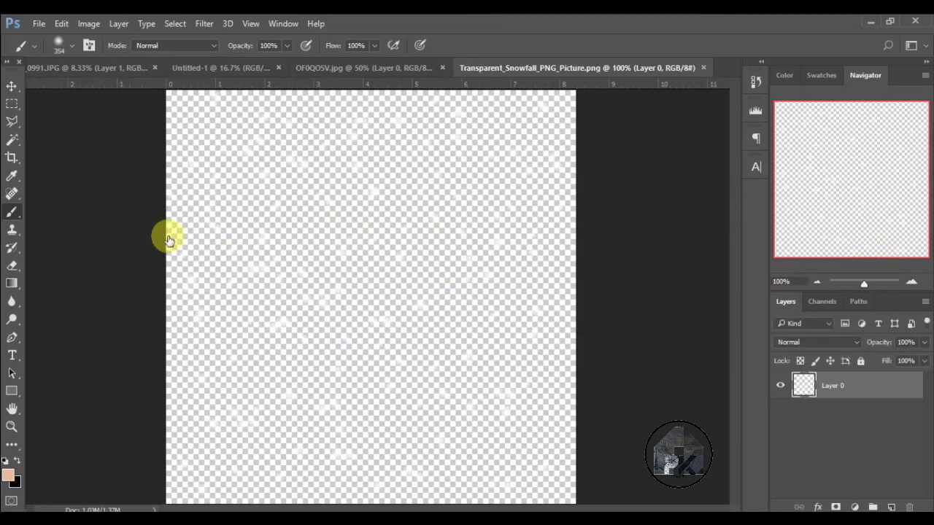
{"action": "left_click", "coordinate": [817, 282]}
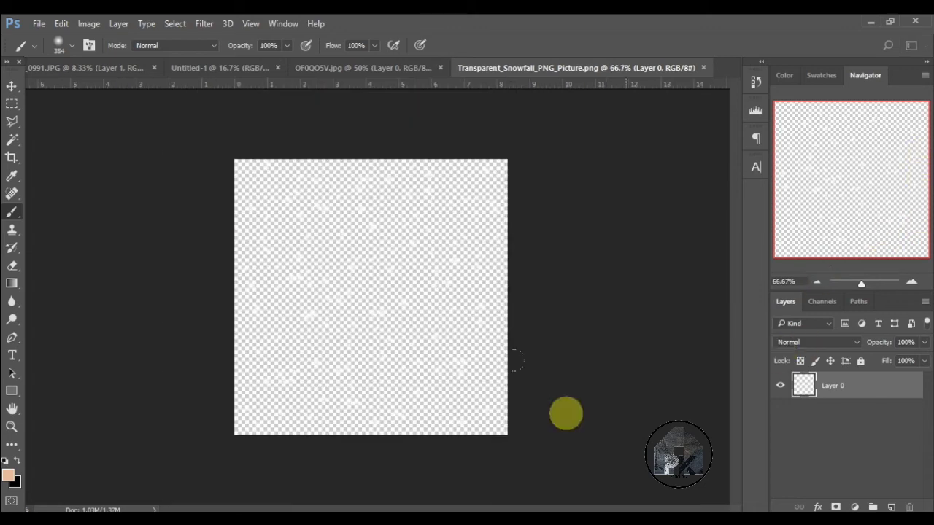
Step: With the Move tool, carry the snow layer toward the composite document
{"action": "left_click", "coordinate": [12, 87]}
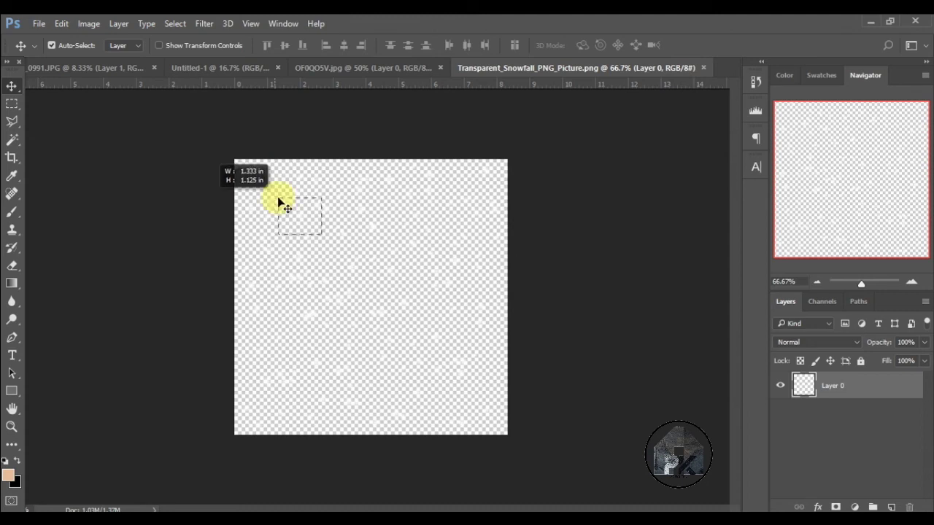
{"action": "left_click_drag", "start_coordinate": [275, 154], "coordinate": [279, 213]}
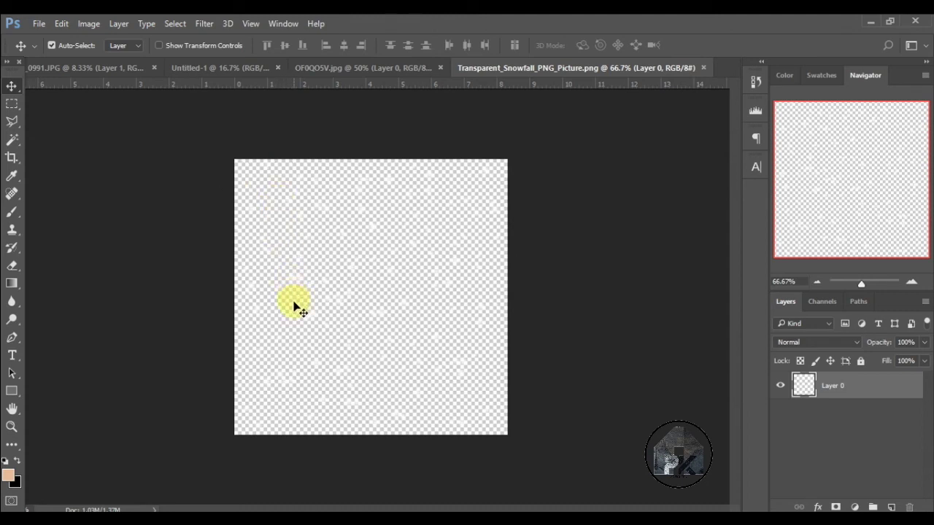
{"action": "left_click_drag", "start_coordinate": [294, 301], "coordinate": [266, 232]}
{"action": "mouse_move", "coordinate": [312, 321]}
{"action": "left_mouse_down"}
{"action": "mouse_move", "coordinate": [197, 113]}
{"action": "mouse_move", "coordinate": [196, 73]}
{"action": "mouse_move", "coordinate": [246, 190]}
{"action": "left_mouse_up"}
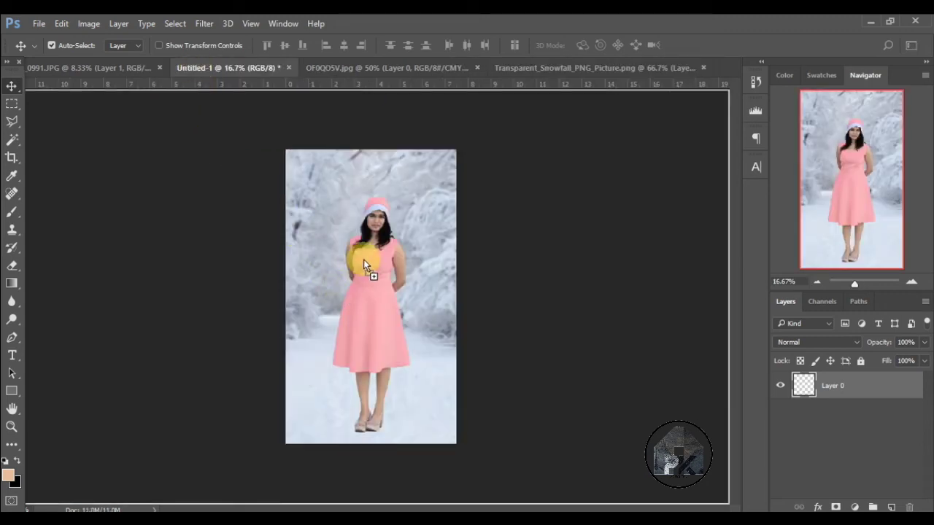
Step: Drop the snowfall into the composite as Layer 1 and scale it to about 146% over her head
{"action": "left_click_drag", "start_coordinate": [335, 289], "coordinate": [363, 261]}
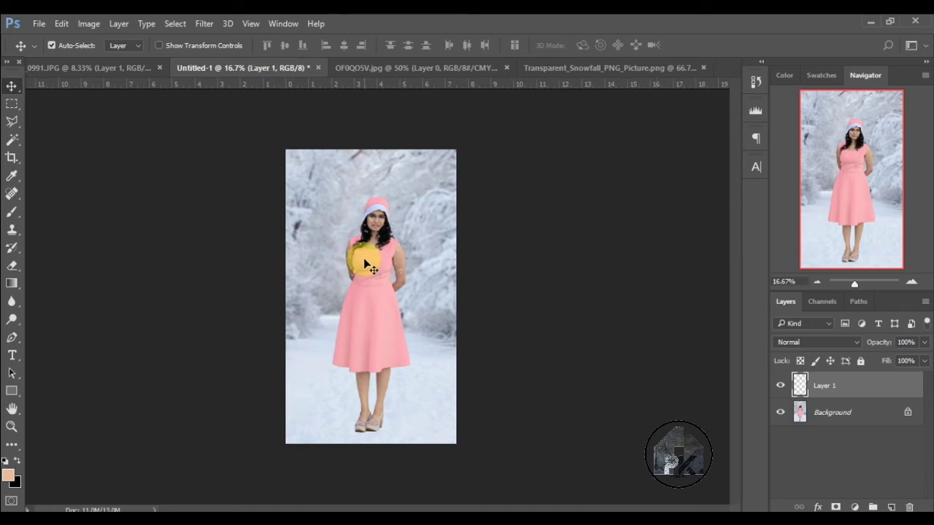
{"action": "key", "text": "ctrl+t"}
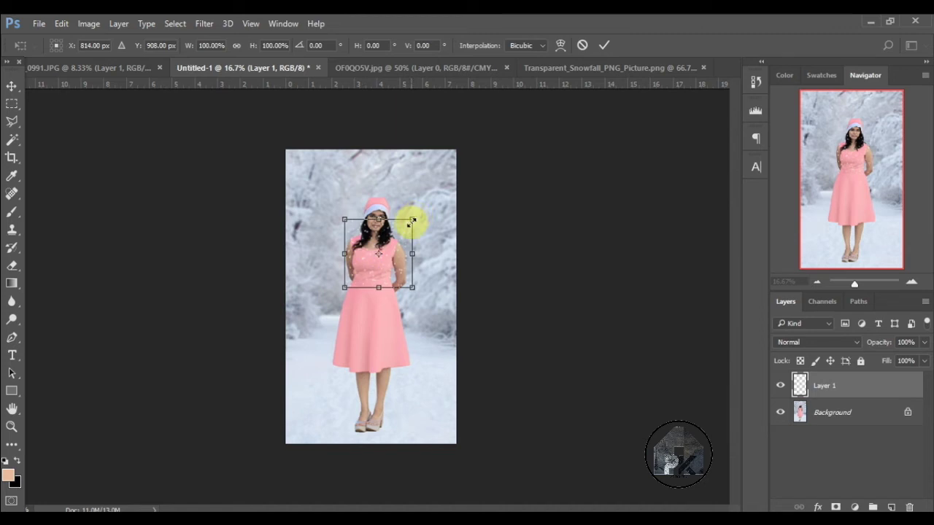
{"action": "left_click_drag", "start_coordinate": [413, 219], "coordinate": [463, 69]}
{"action": "mouse_move", "coordinate": [395, 235]}
{"action": "left_mouse_down"}
{"action": "mouse_move", "coordinate": [328, 272]}
{"action": "mouse_move", "coordinate": [340, 278]}
{"action": "left_mouse_up"}
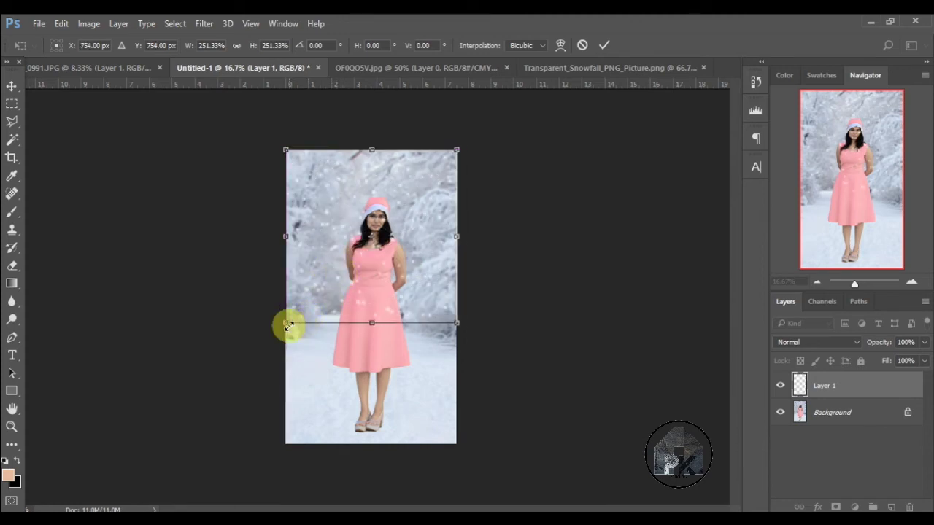
{"action": "mouse_move", "coordinate": [288, 325]}
{"action": "left_mouse_down"}
{"action": "mouse_move", "coordinate": [288, 376]}
{"action": "mouse_move", "coordinate": [372, 248]}
{"action": "left_mouse_up"}
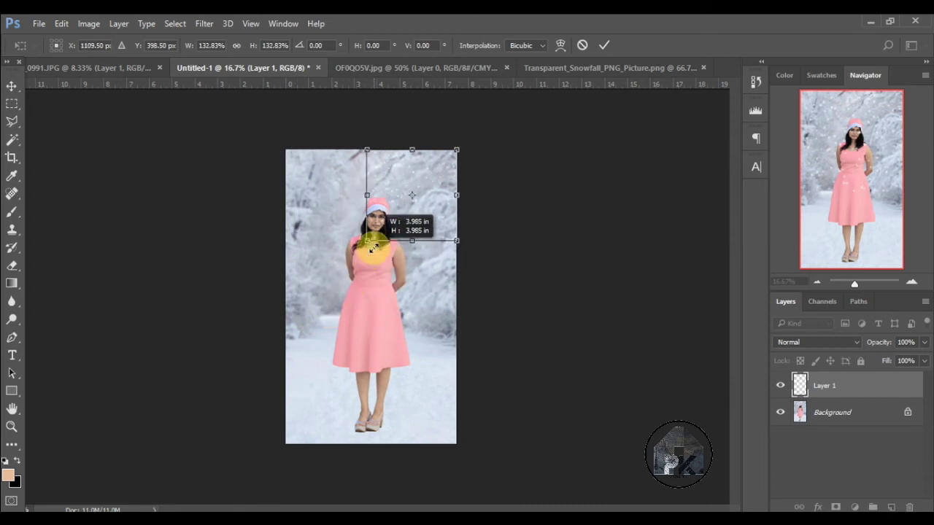
{"action": "left_click_drag", "start_coordinate": [372, 248], "coordinate": [367, 253]}
{"action": "left_click_drag", "start_coordinate": [425, 227], "coordinate": [423, 233]}
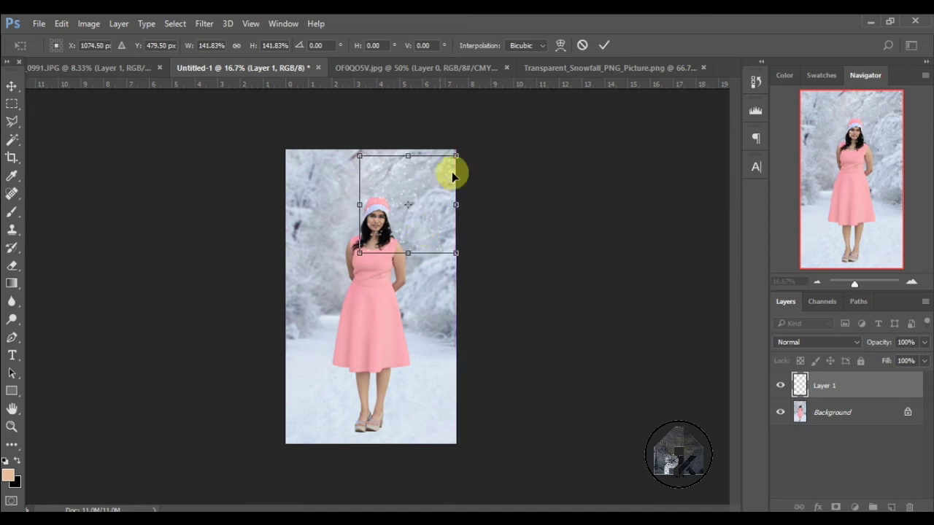
{"action": "key", "text": "ctrl+z"}
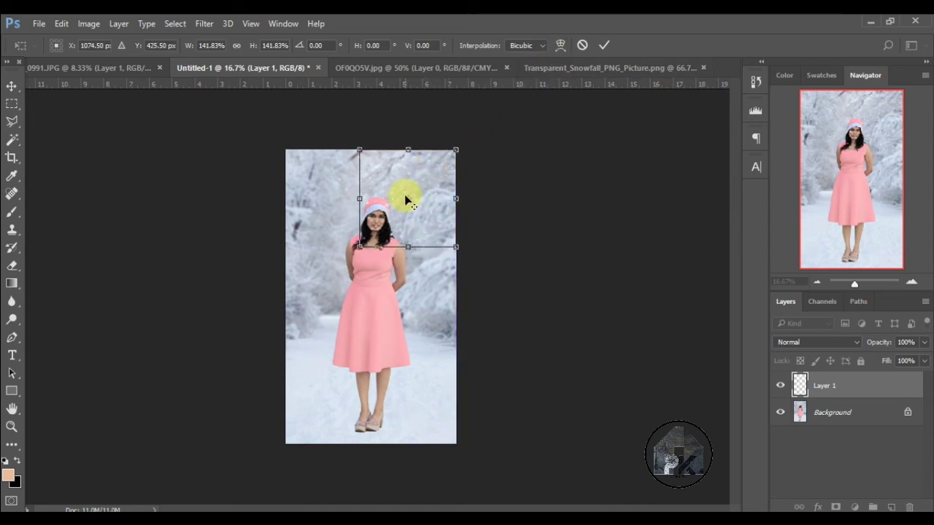
{"action": "left_click_drag", "start_coordinate": [360, 249], "coordinate": [357, 249]}
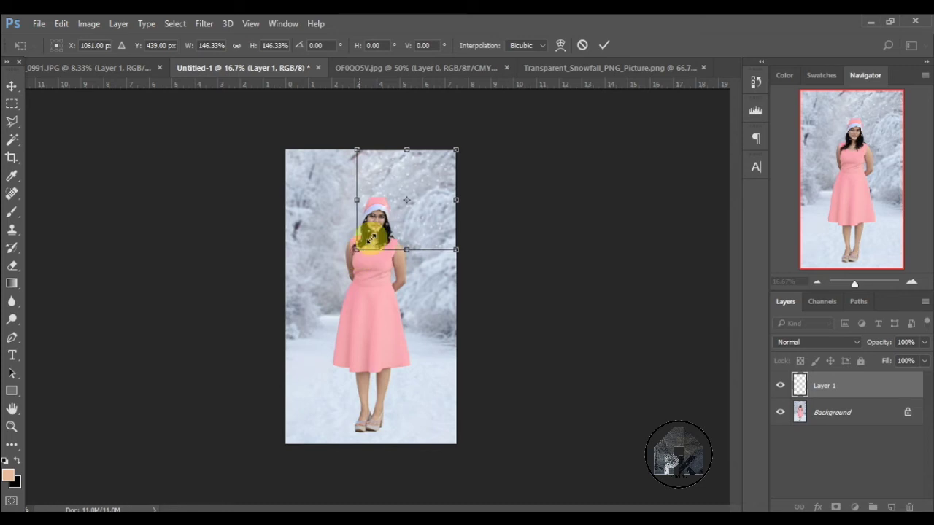
{"action": "left_click", "coordinate": [603, 44]}
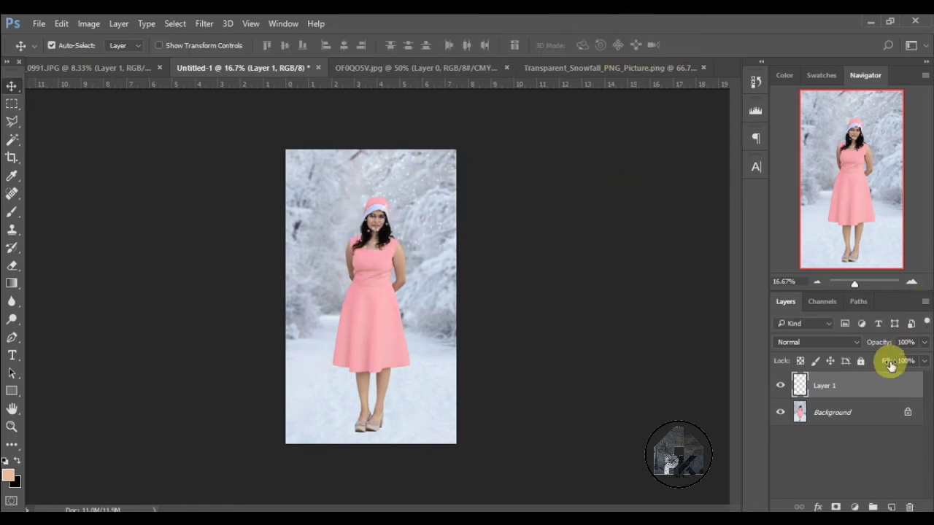
Step: Duplicate the snowfall layer and reposition the snow layers over the scene
{"action": "left_click_drag", "start_coordinate": [870, 383], "coordinate": [890, 507]}
{"action": "left_click", "coordinate": [398, 215], "text": "shift"}
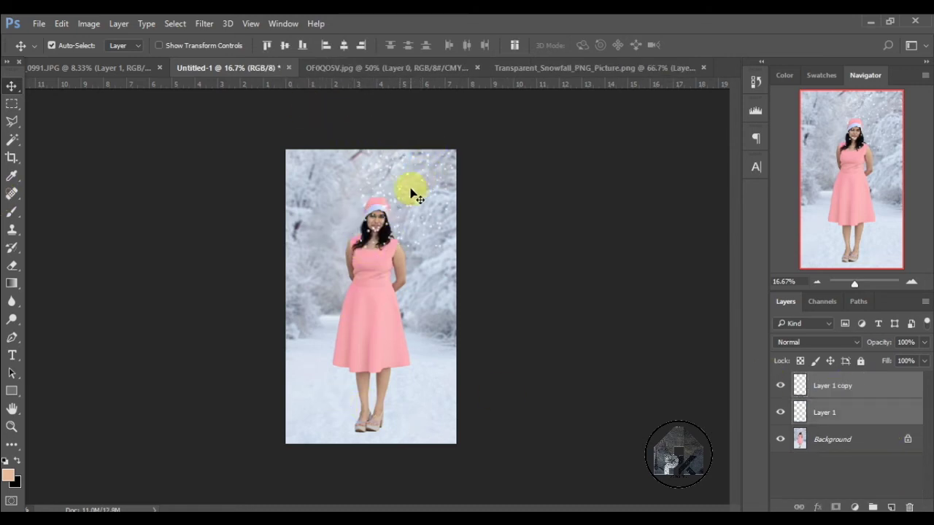
{"action": "mouse_move", "coordinate": [412, 193]}
{"action": "left_mouse_down"}
{"action": "mouse_move", "coordinate": [383, 193]}
{"action": "mouse_move", "coordinate": [399, 178]}
{"action": "left_mouse_up"}
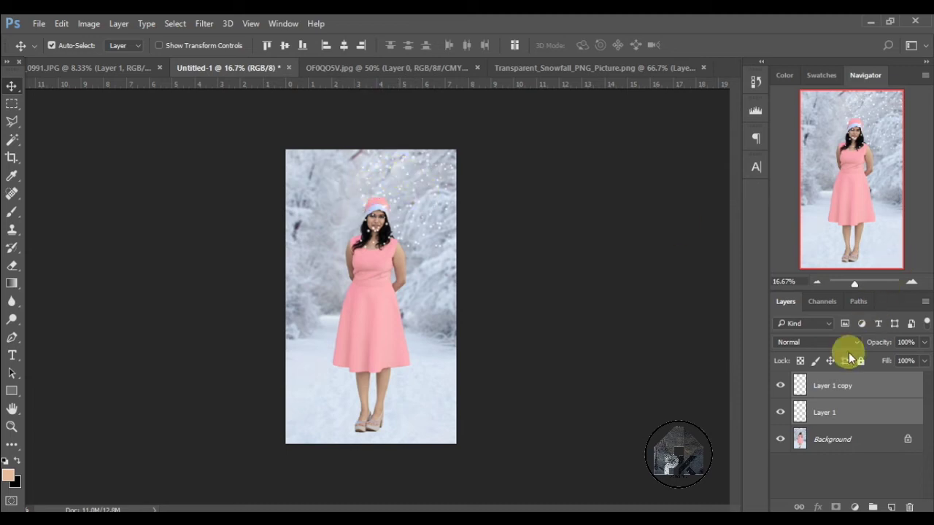
{"action": "left_click", "coordinate": [802, 385]}
{"action": "left_click_drag", "start_coordinate": [422, 189], "coordinate": [404, 189]}
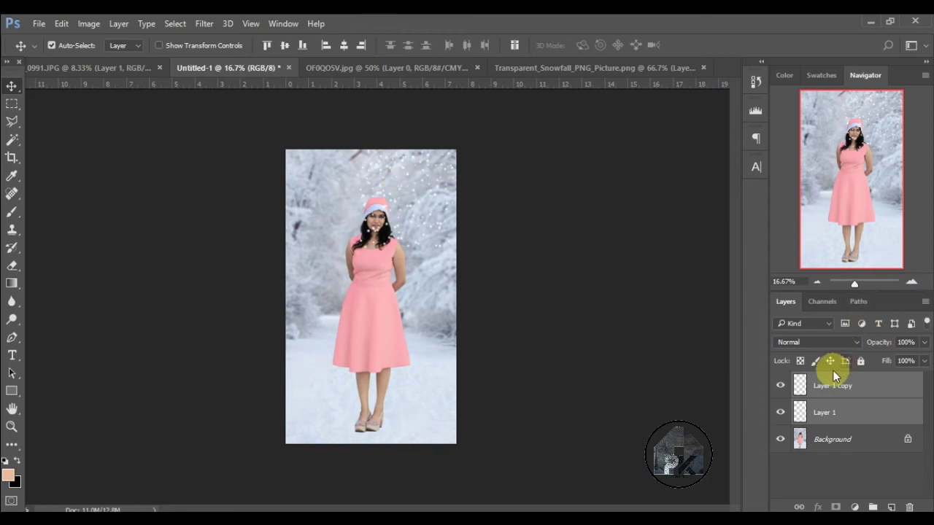
Step: Move Layer 1 copy to the canvas's left edge with a free transform
{"action": "left_click", "coordinate": [818, 385]}
{"action": "key", "text": "ctrl+t"}
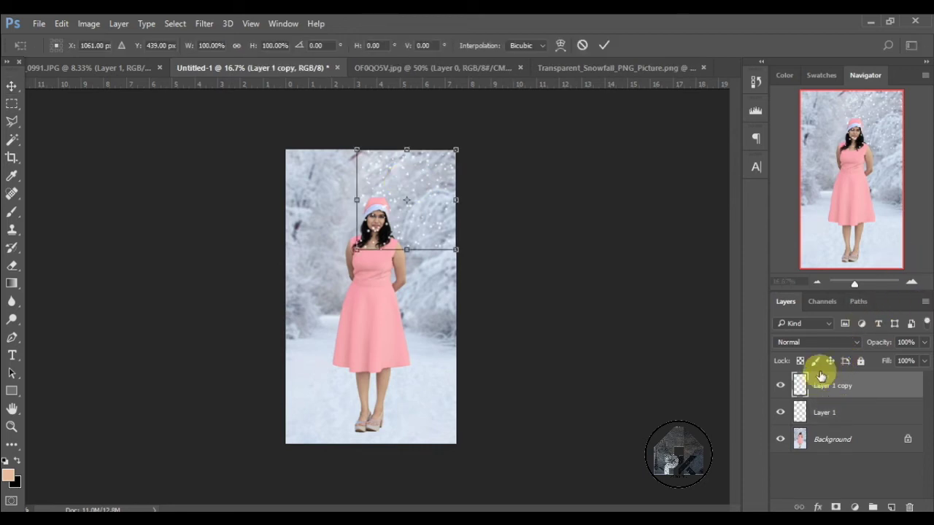
{"action": "left_click_drag", "start_coordinate": [403, 217], "coordinate": [327, 216]}
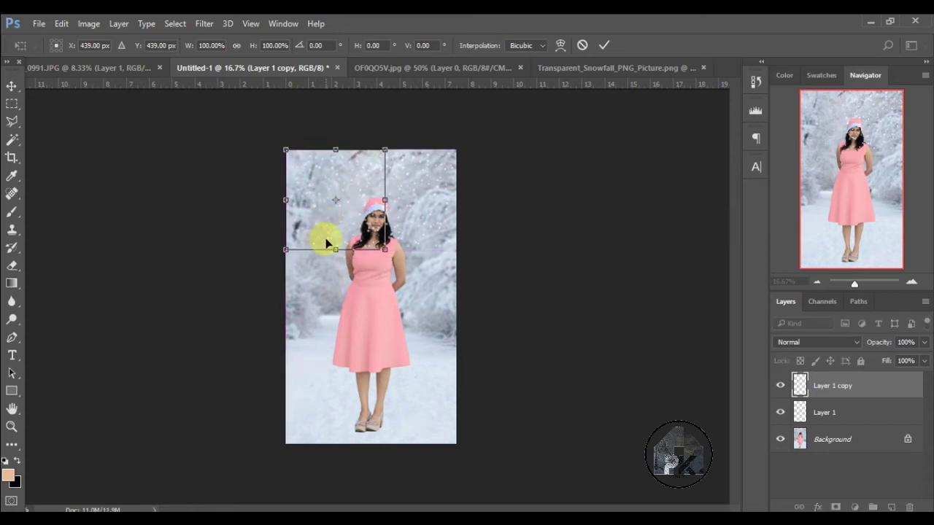
{"action": "left_click", "coordinate": [604, 45]}
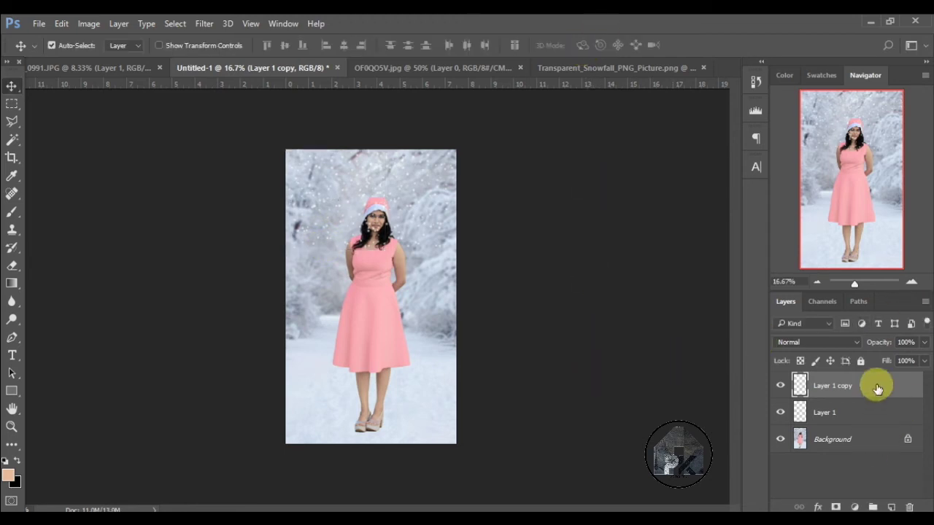
Step: Duplicate the snowfall, move the copy down over the dress and rotate it about 90°
{"action": "mouse_move", "coordinate": [875, 387]}
{"action": "left_mouse_down"}
{"action": "mouse_move", "coordinate": [900, 463]}
{"action": "mouse_move", "coordinate": [890, 506]}
{"action": "left_mouse_up"}
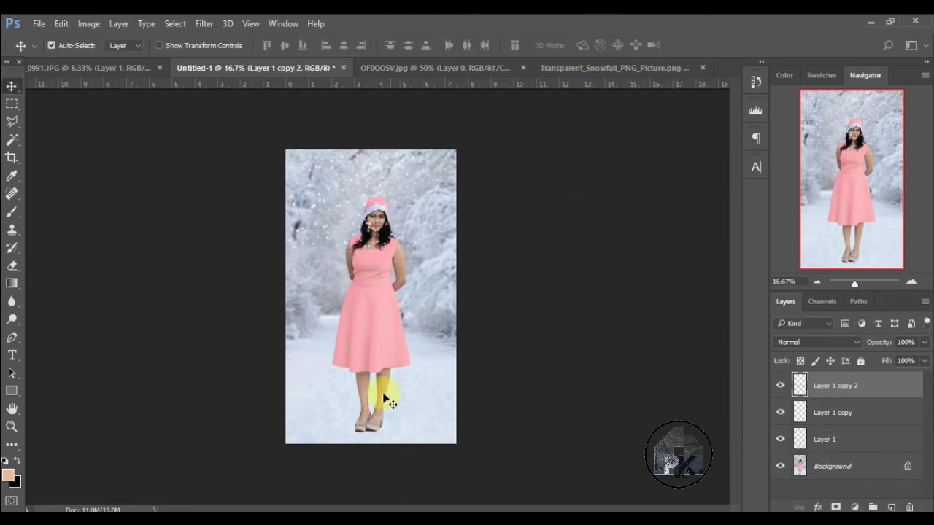
{"action": "key", "text": "ctrl+t"}
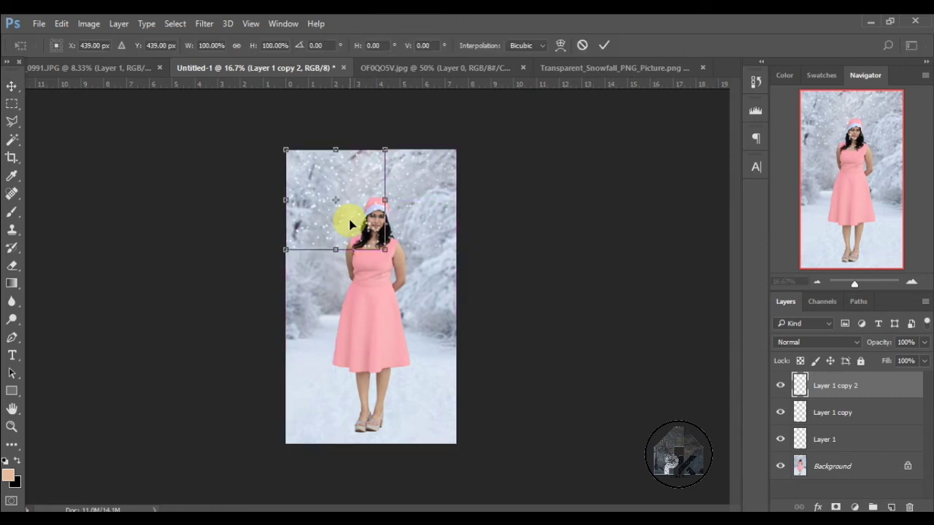
{"action": "mouse_move", "coordinate": [350, 219]}
{"action": "left_mouse_down"}
{"action": "mouse_move", "coordinate": [355, 314]}
{"action": "mouse_move", "coordinate": [347, 332]}
{"action": "left_mouse_up"}
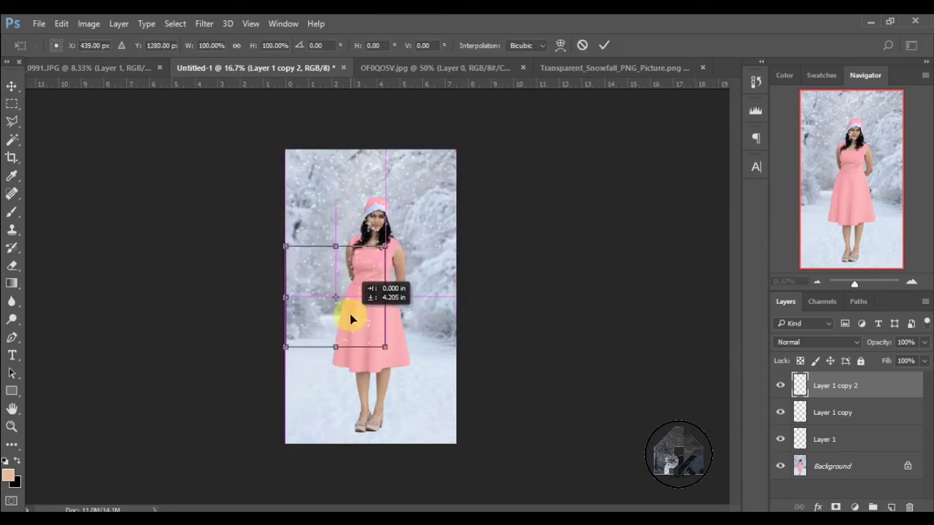
{"action": "left_click_drag", "start_coordinate": [390, 231], "coordinate": [411, 358]}
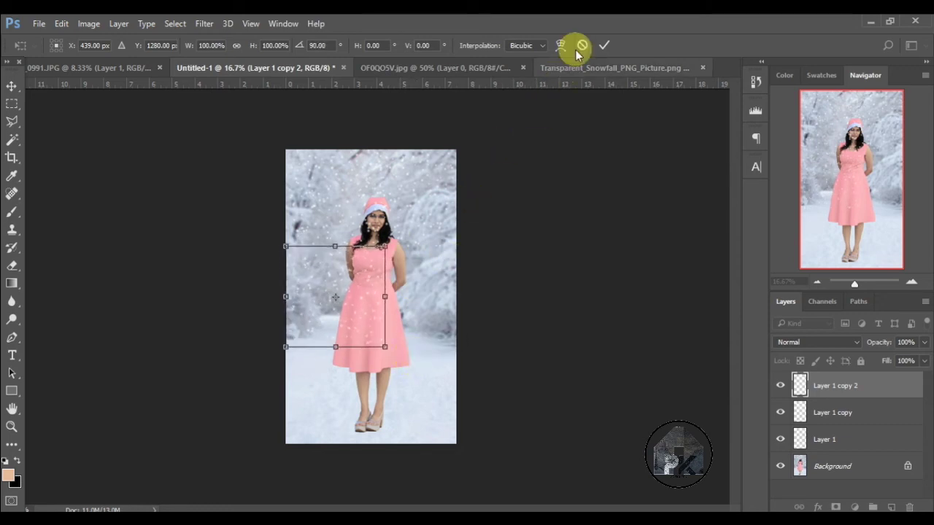
{"action": "left_click", "coordinate": [603, 46]}
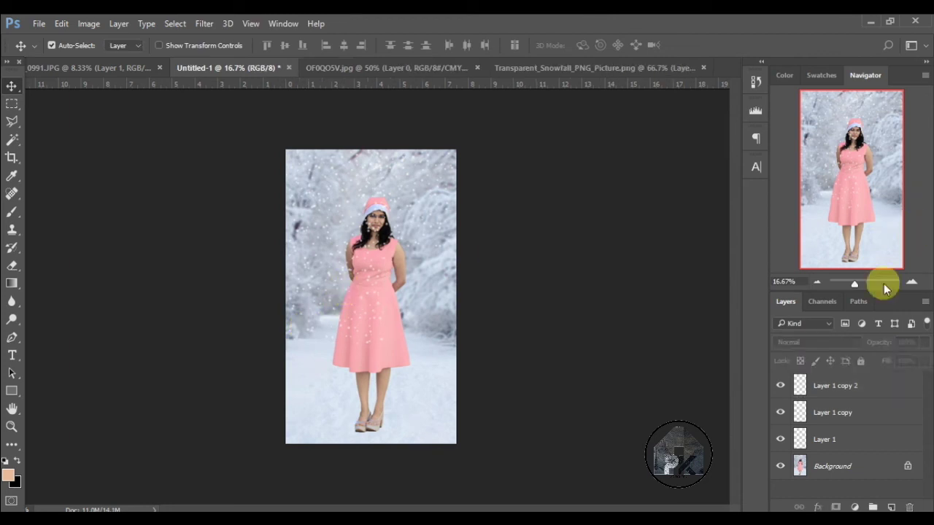
Step: Add Layer 1 copy 3, shift it right and rotate it about −90° over the dress
{"action": "left_click_drag", "start_coordinate": [837, 381], "coordinate": [891, 506]}
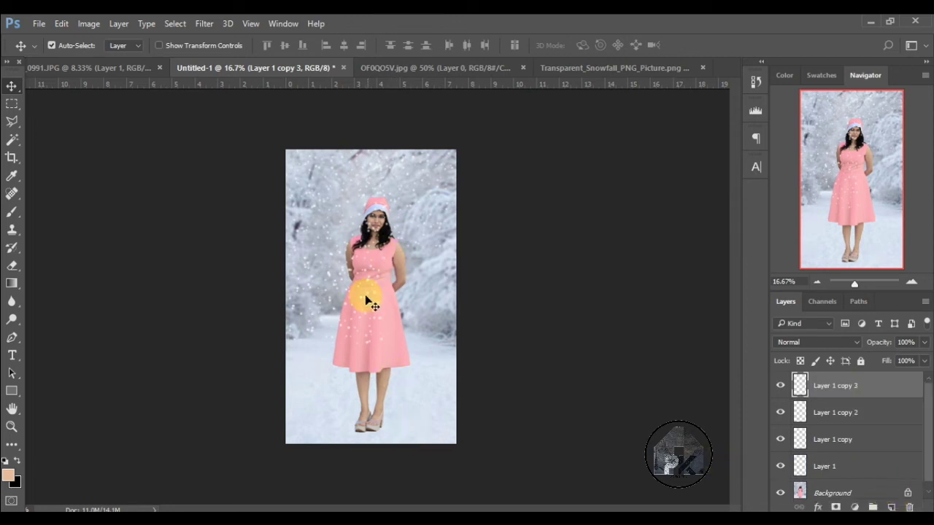
{"action": "key", "text": "ctrl+t"}
{"action": "mouse_move", "coordinate": [363, 301]}
{"action": "left_mouse_down"}
{"action": "mouse_move", "coordinate": [441, 303]}
{"action": "mouse_move", "coordinate": [434, 299]}
{"action": "left_mouse_up"}
{"action": "left_click_drag", "start_coordinate": [413, 227], "coordinate": [291, 285]}
{"action": "left_click_drag", "start_coordinate": [402, 262], "coordinate": [404, 282]}
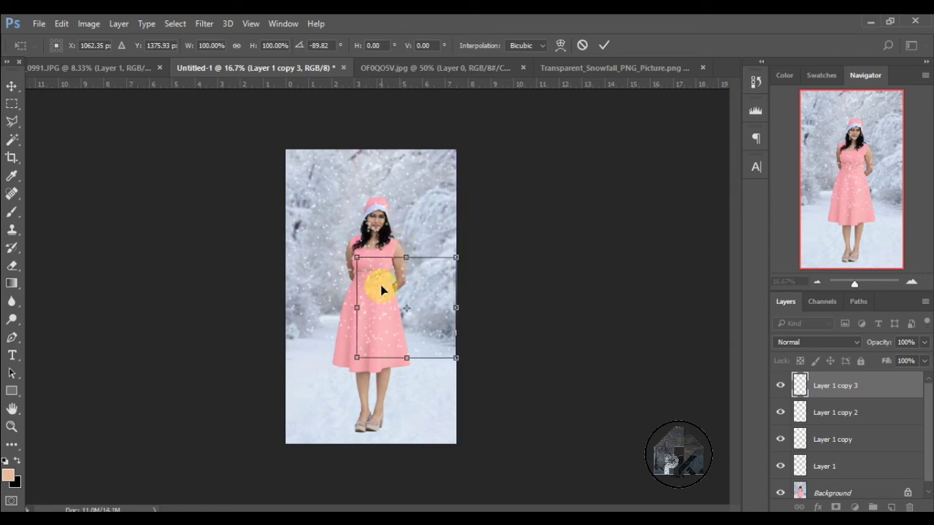
{"action": "left_click_drag", "start_coordinate": [382, 291], "coordinate": [375, 285]}
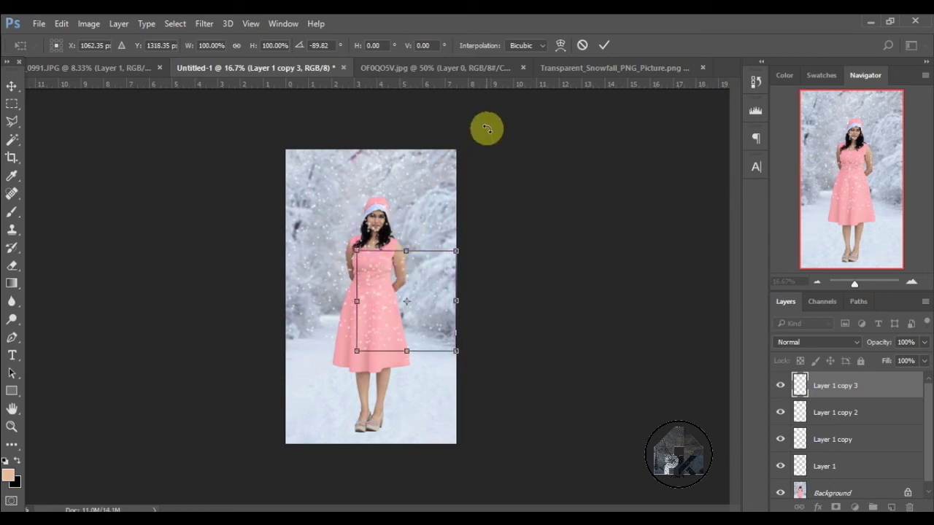
{"action": "left_click", "coordinate": [601, 46]}
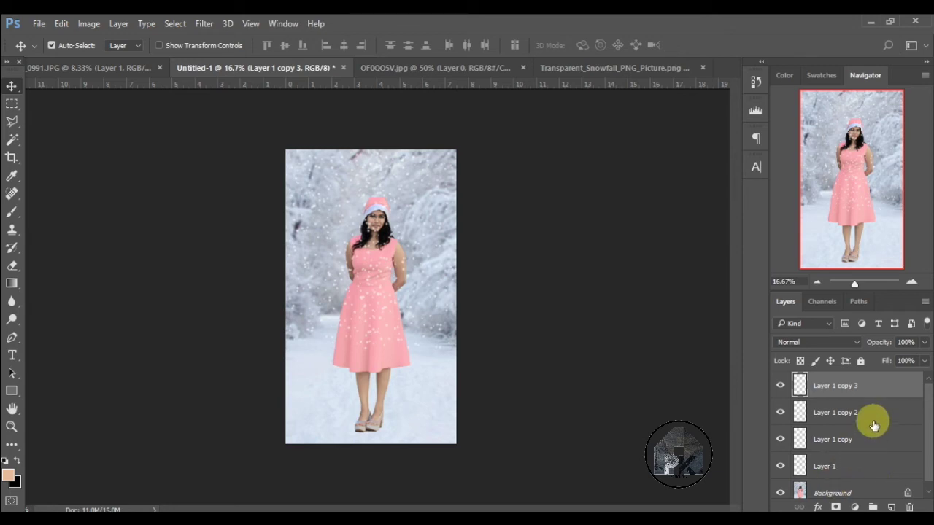
Step: Add Layer 1 copy 4, moved down over her legs at lower right and rotated
{"action": "left_click_drag", "start_coordinate": [886, 393], "coordinate": [891, 507]}
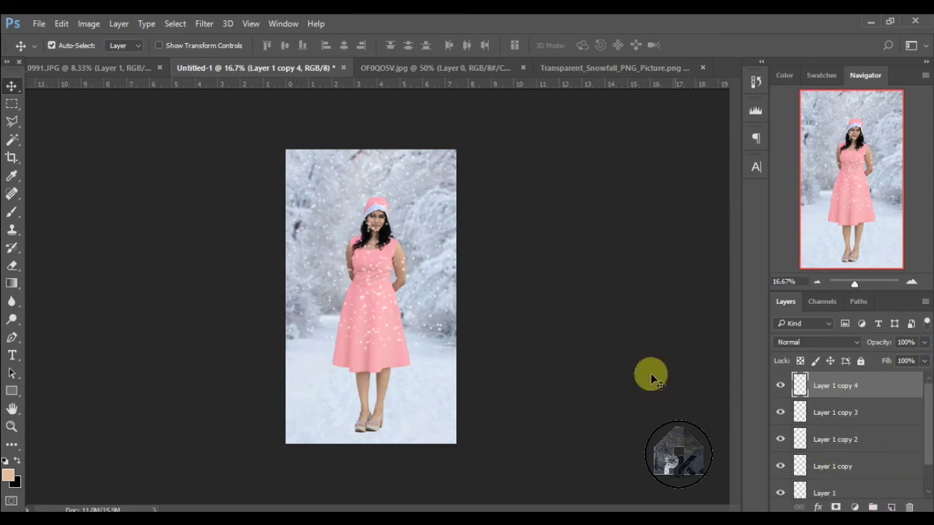
{"action": "key", "text": "ctrl+t"}
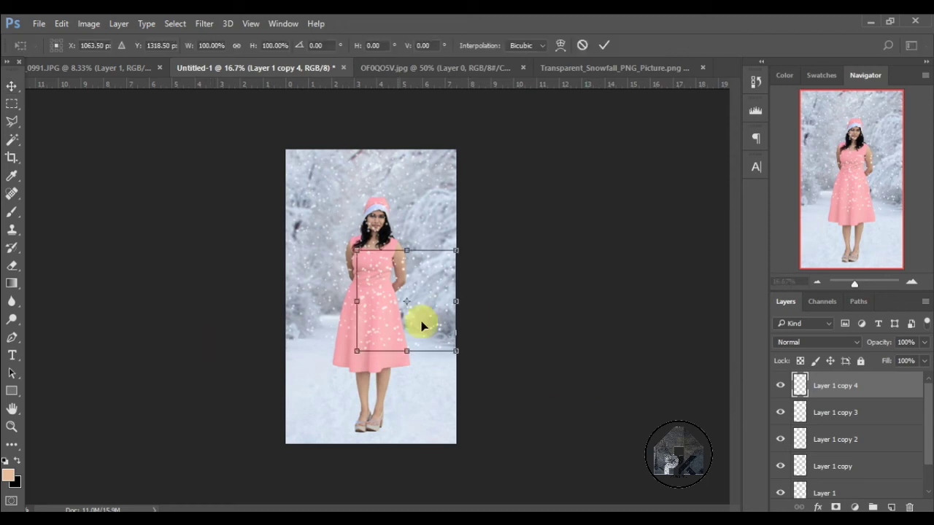
{"action": "left_click_drag", "start_coordinate": [431, 343], "coordinate": [436, 425]}
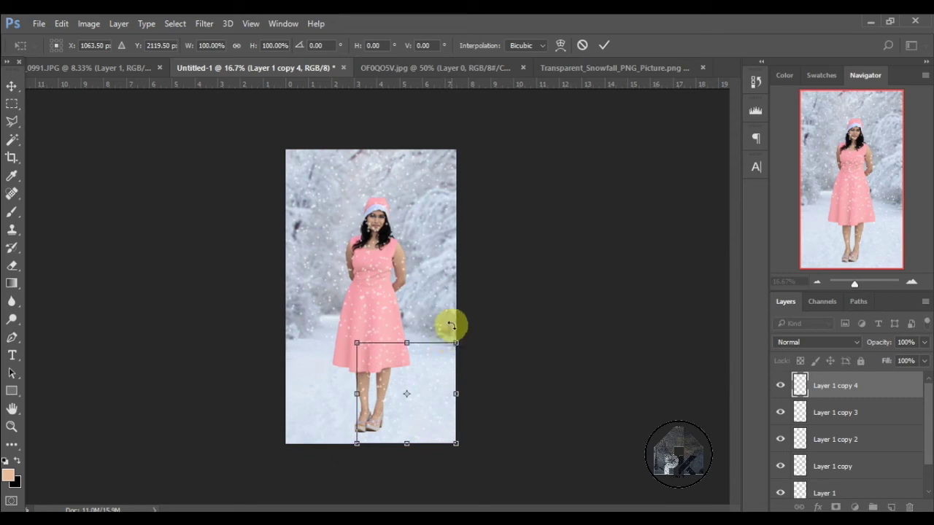
{"action": "mouse_move", "coordinate": [451, 325]}
{"action": "left_mouse_down"}
{"action": "mouse_move", "coordinate": [318, 323]}
{"action": "mouse_move", "coordinate": [333, 493]}
{"action": "left_mouse_up"}
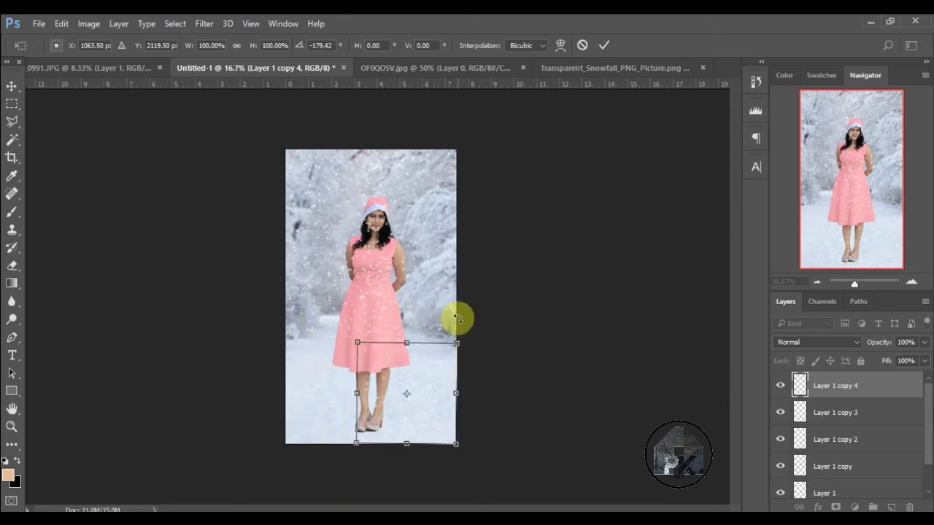
{"action": "mouse_move", "coordinate": [456, 318]}
{"action": "left_mouse_down"}
{"action": "mouse_move", "coordinate": [469, 458]}
{"action": "mouse_move", "coordinate": [324, 509]}
{"action": "left_mouse_up"}
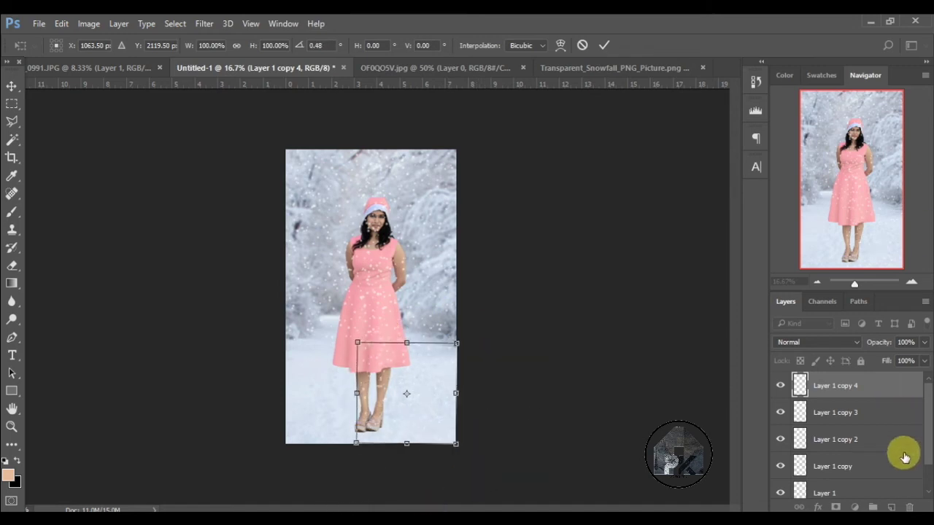
{"action": "left_click", "coordinate": [603, 43]}
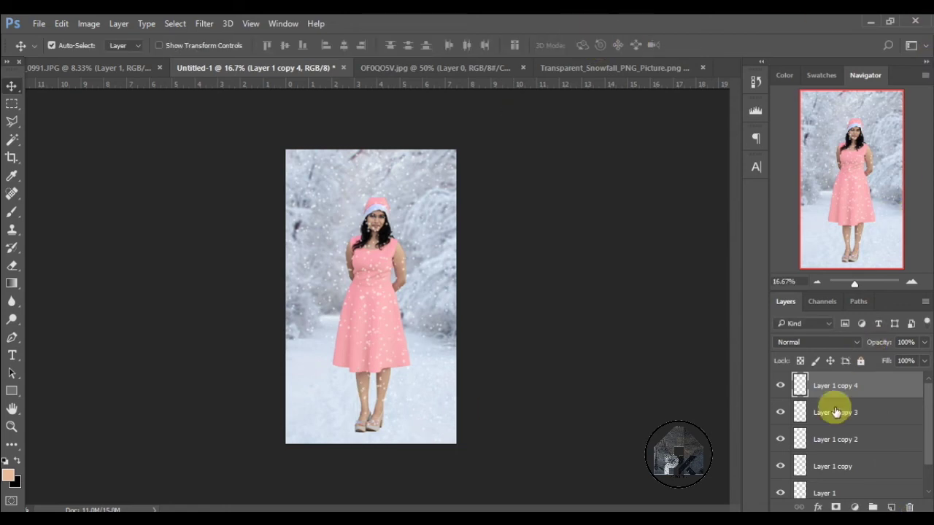
Step: Add Layer 1 copy 5, moved to the lower left around her shoes
{"action": "left_click_drag", "start_coordinate": [838, 383], "coordinate": [891, 507]}
{"action": "key", "text": "ctrl+t"}
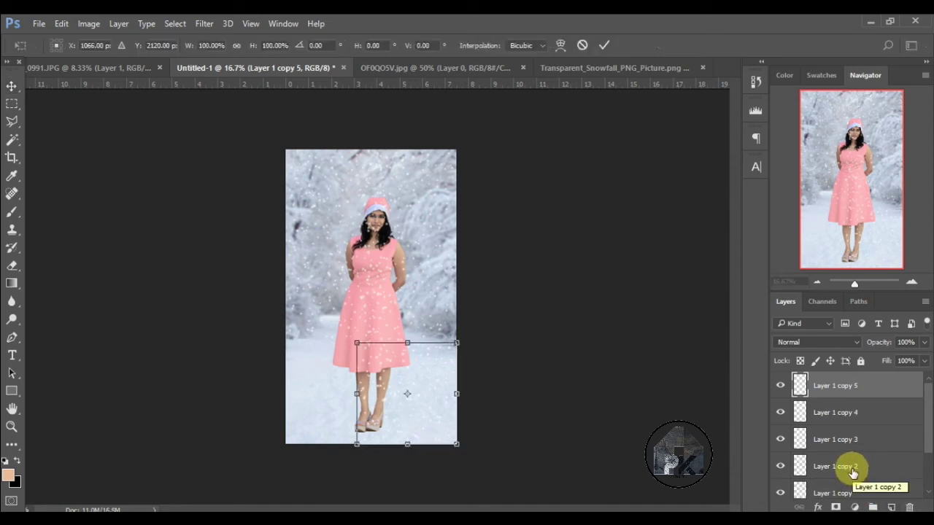
{"action": "left_click_drag", "start_coordinate": [412, 370], "coordinate": [341, 369]}
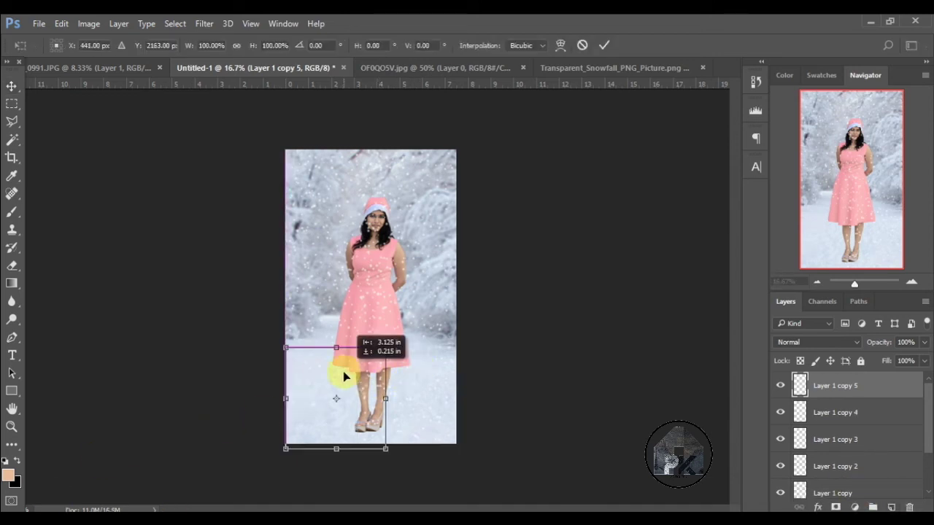
{"action": "left_click", "coordinate": [603, 45]}
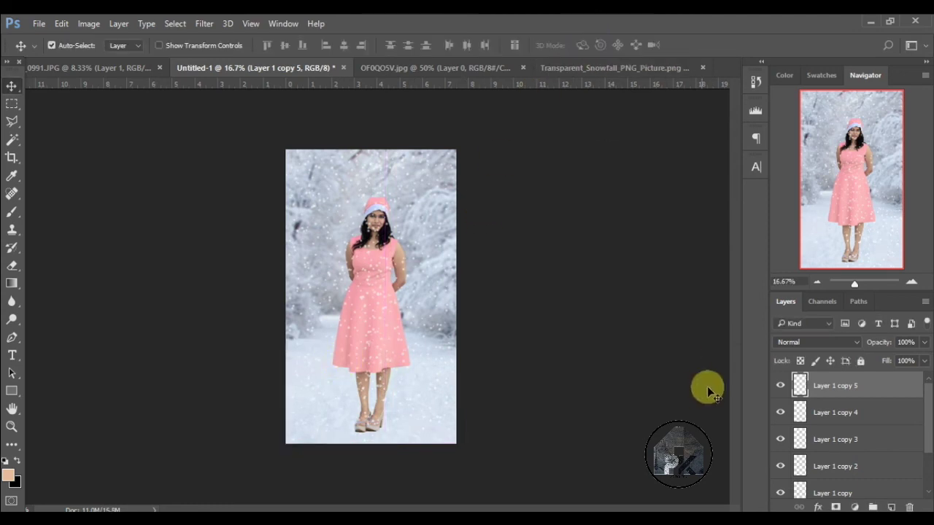
{"action": "left_click", "coordinate": [910, 283]}
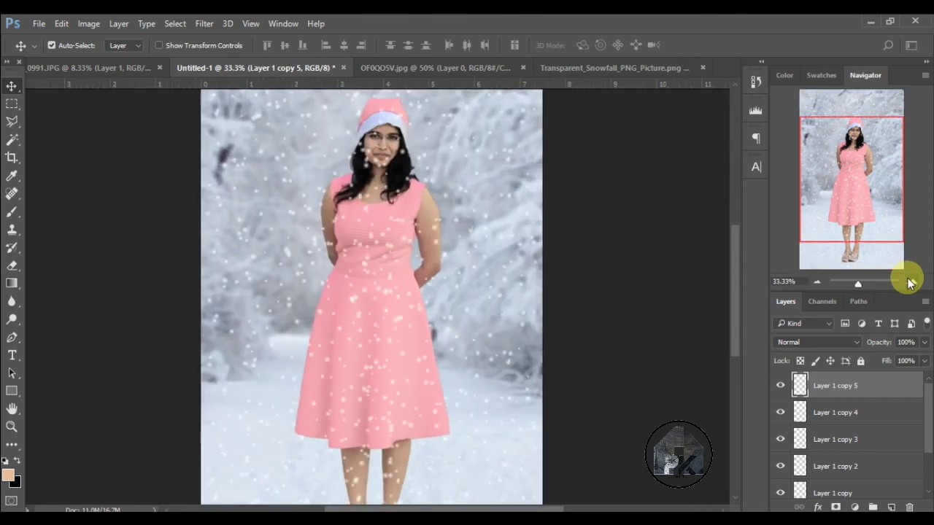
{"action": "left_click", "coordinate": [909, 283]}
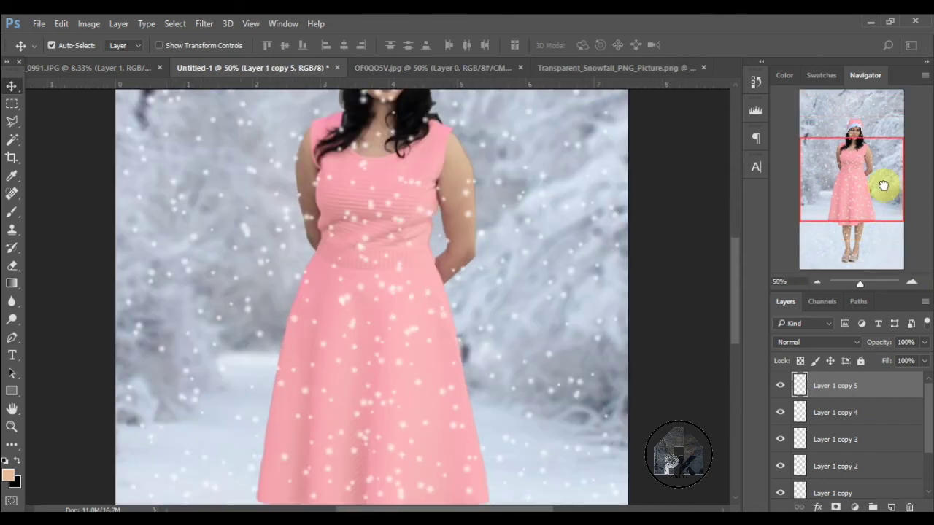
{"action": "left_click_drag", "start_coordinate": [884, 186], "coordinate": [883, 164]}
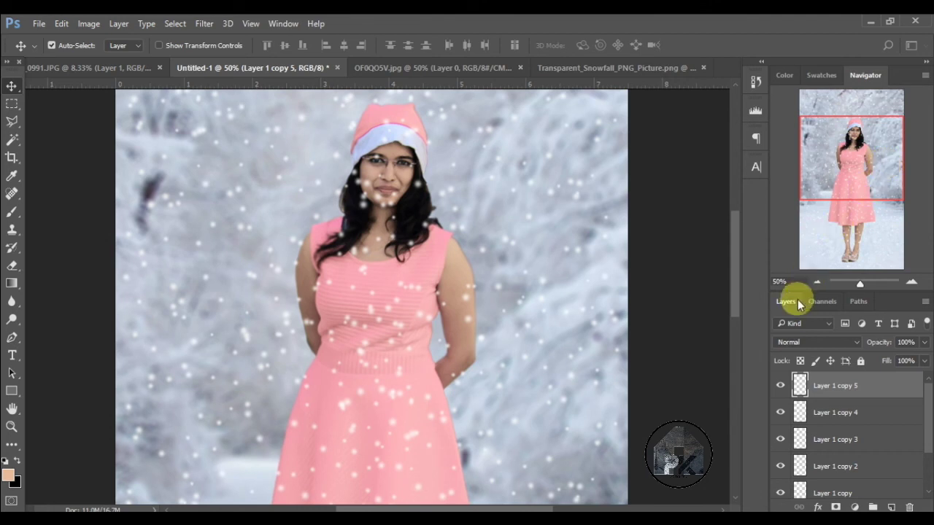
{"action": "left_click", "coordinate": [811, 277]}
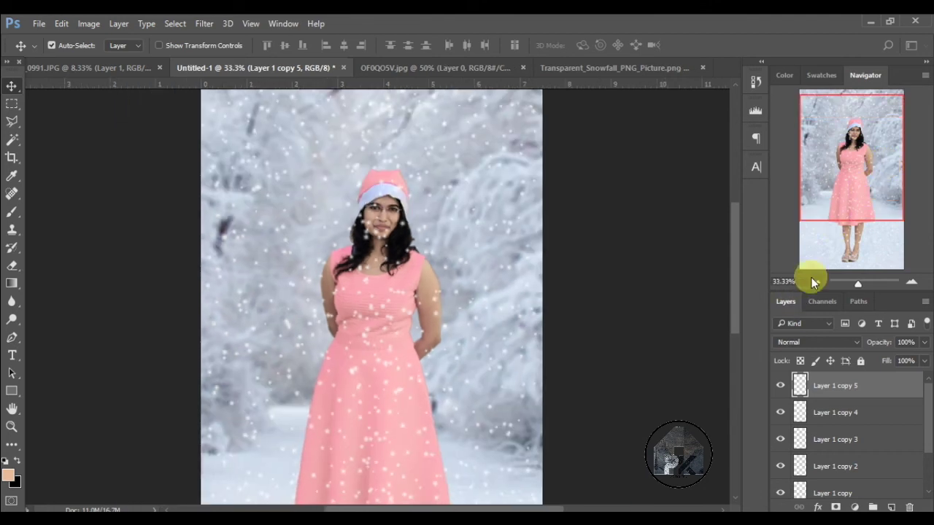
{"action": "left_click", "coordinate": [811, 278]}
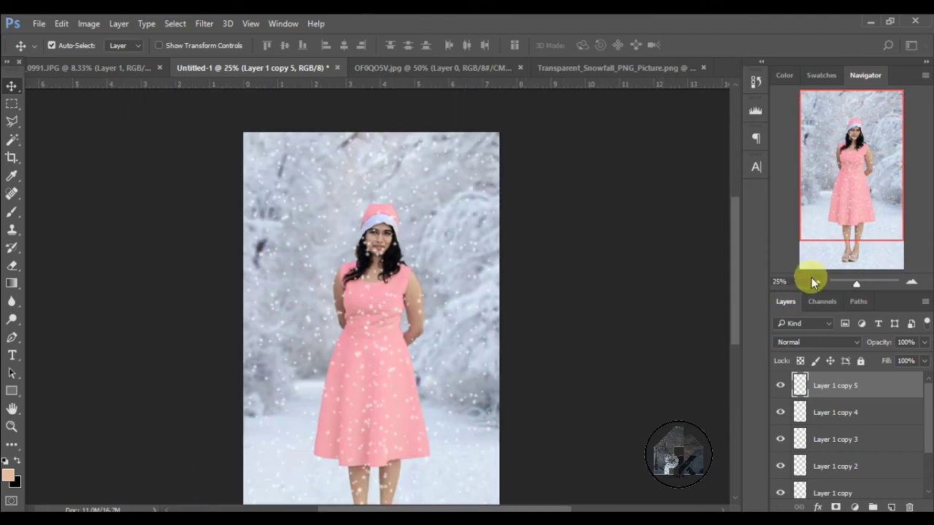
Step: Set the top snowfall layer and Layer 1 copy 4 to Soft Light blending
{"action": "left_click", "coordinate": [810, 337]}
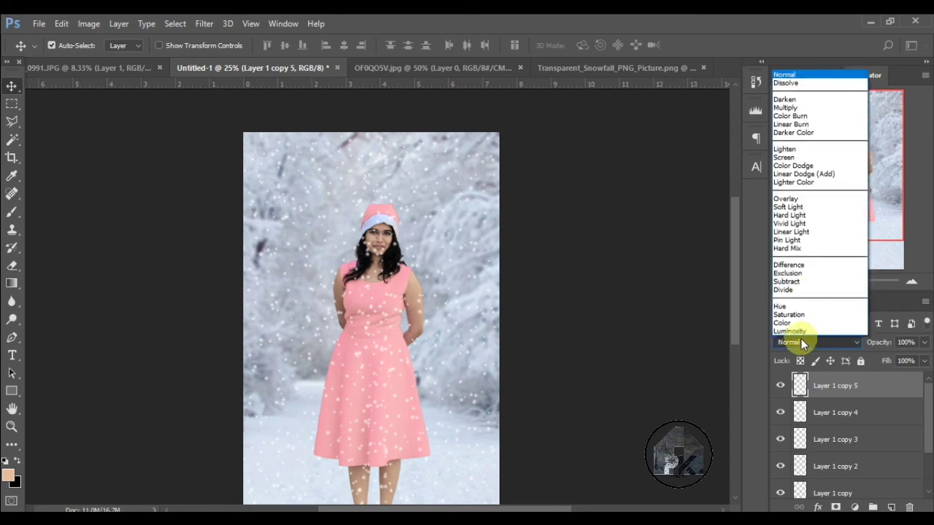
{"action": "left_click", "coordinate": [807, 207]}
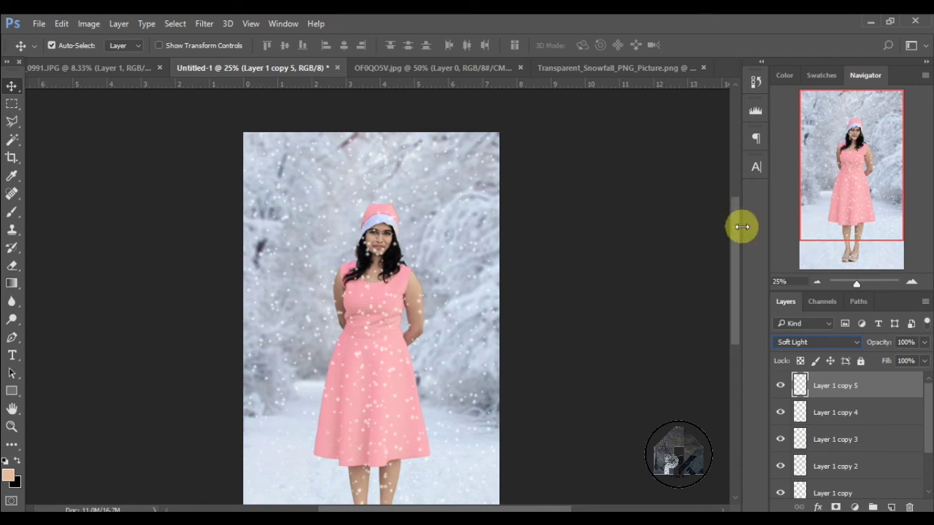
{"action": "left_click_drag", "start_coordinate": [737, 234], "coordinate": [726, 278]}
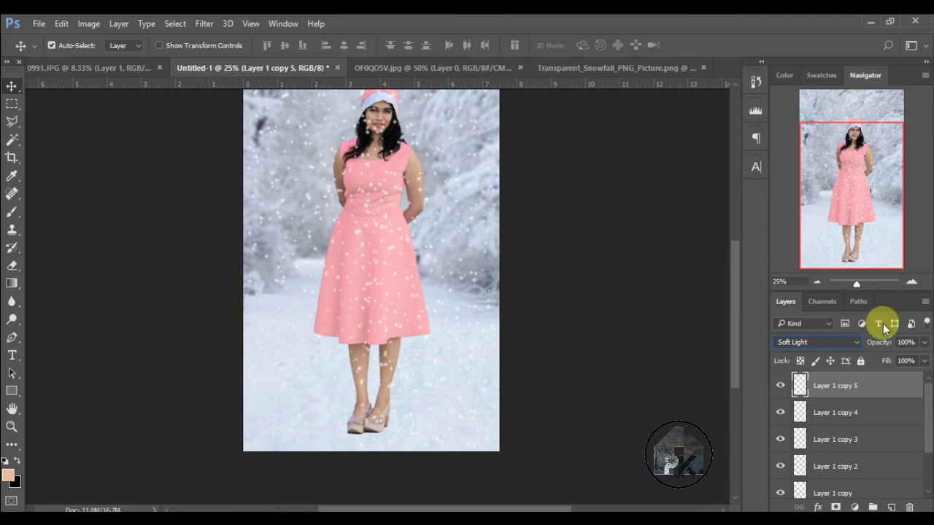
{"action": "key", "text": "shift+alt+n"}
{"action": "left_click", "coordinate": [844, 411]}
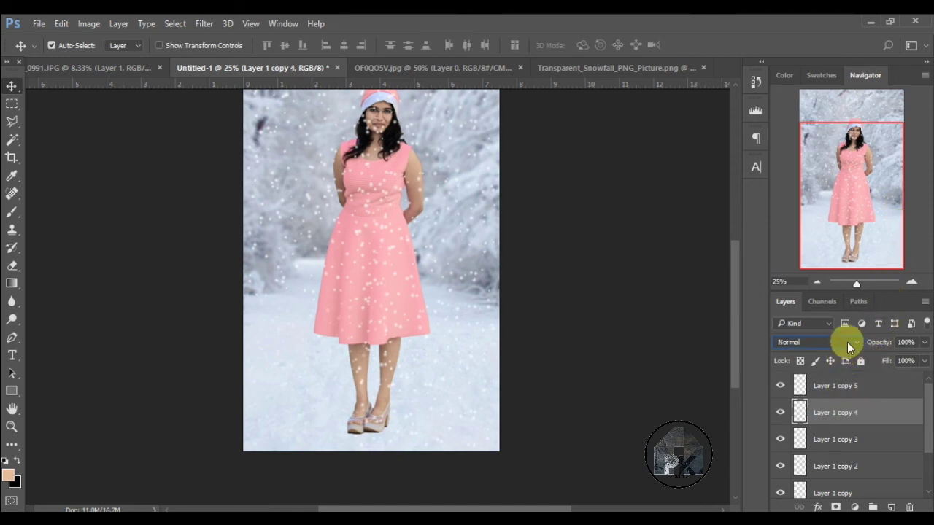
{"action": "left_click", "coordinate": [847, 342]}
{"action": "left_click", "coordinate": [850, 204]}
Step: Set Layer 1 copy 3 and Layer 1 copy 2 to Soft Light blending
{"action": "left_click", "coordinate": [801, 432]}
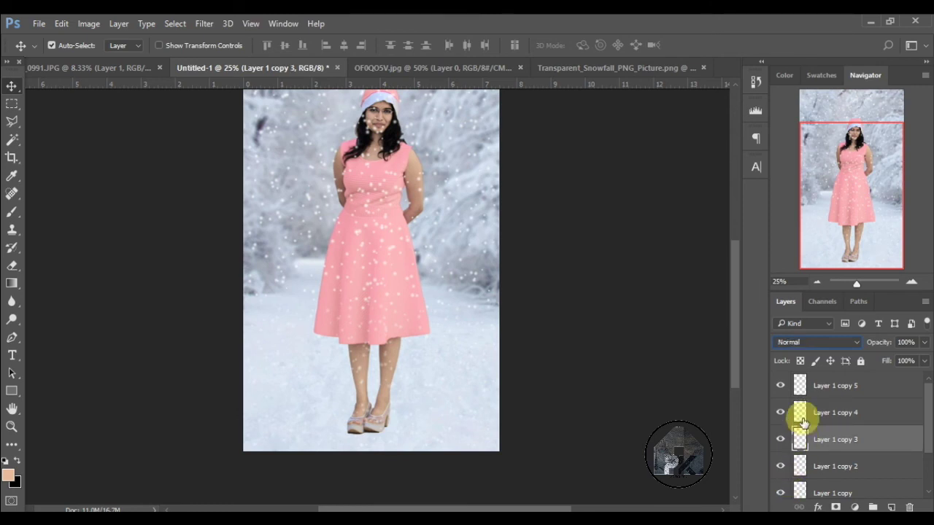
{"action": "left_click", "coordinate": [817, 340]}
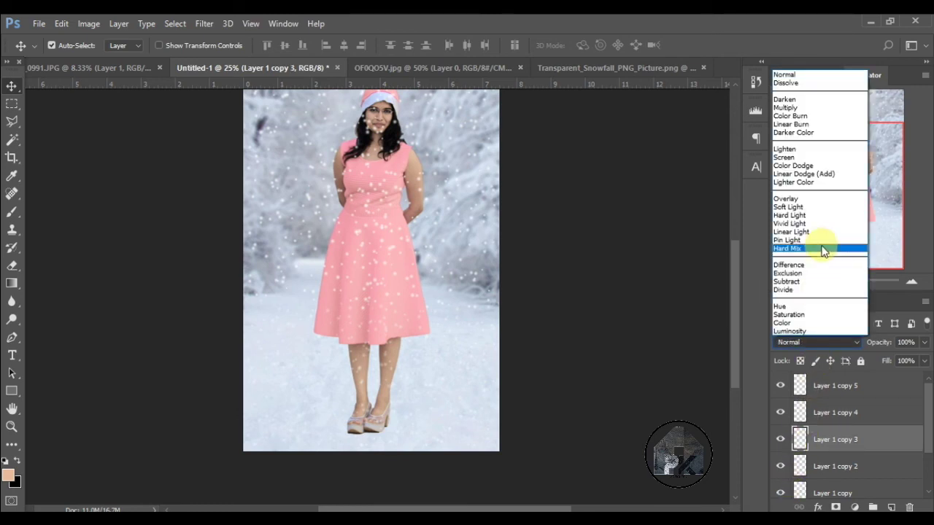
{"action": "left_click", "coordinate": [830, 207]}
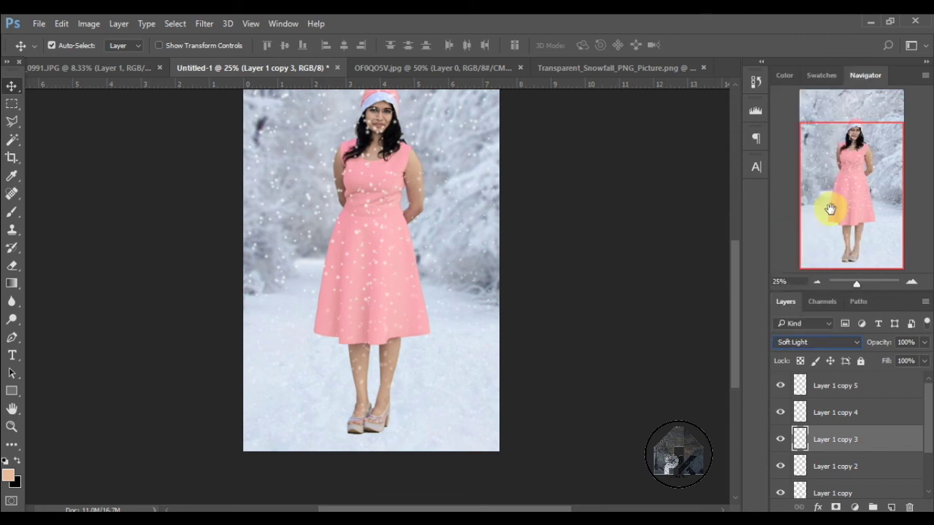
{"action": "left_click", "coordinate": [820, 469]}
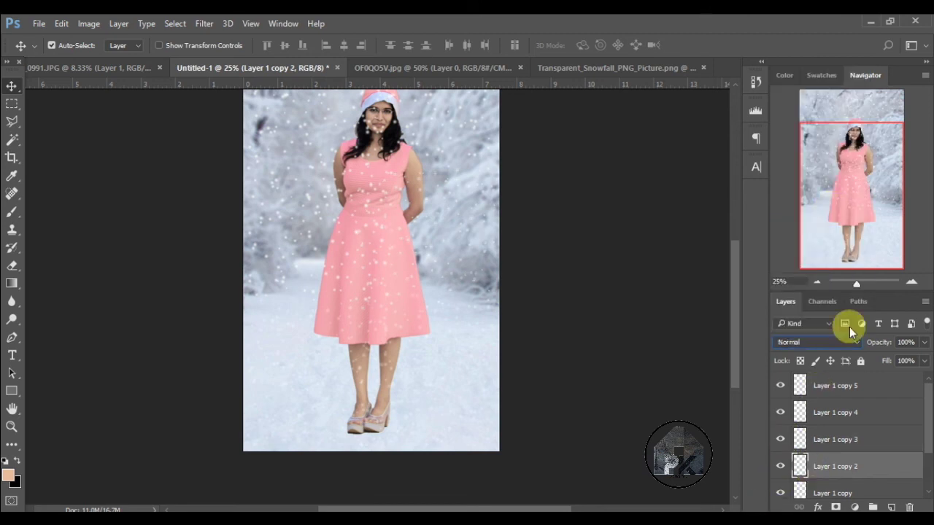
{"action": "left_click", "coordinate": [849, 339]}
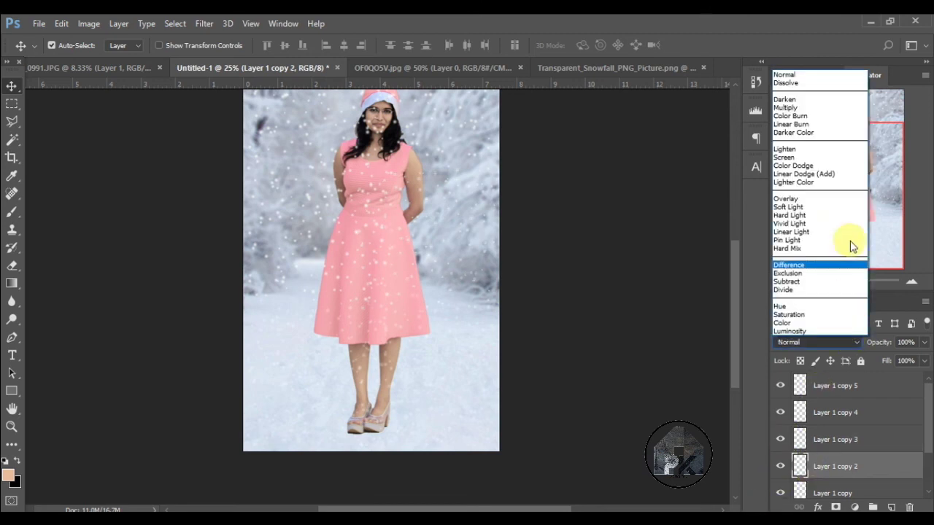
{"action": "left_click", "coordinate": [832, 207]}
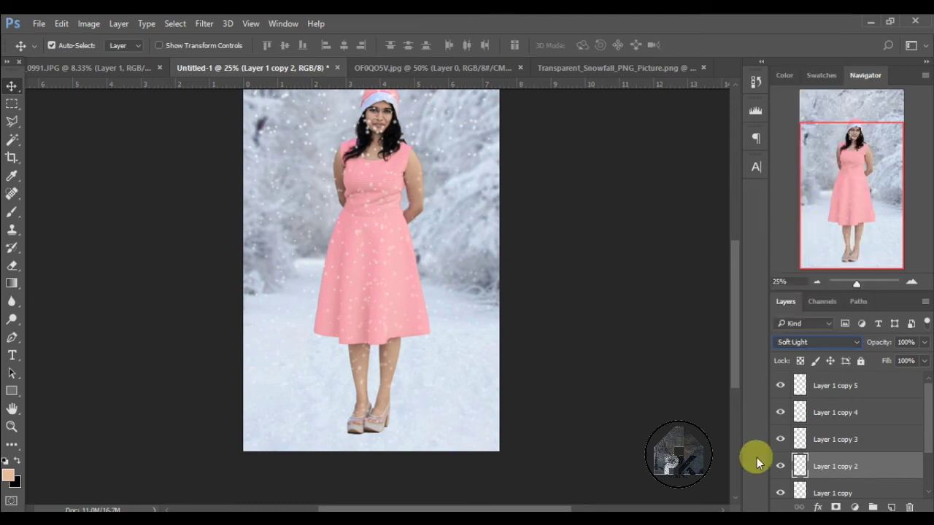
Step: Set Layer 1 copy and Layer 1 to Soft Light blending
{"action": "left_click", "coordinate": [809, 492]}
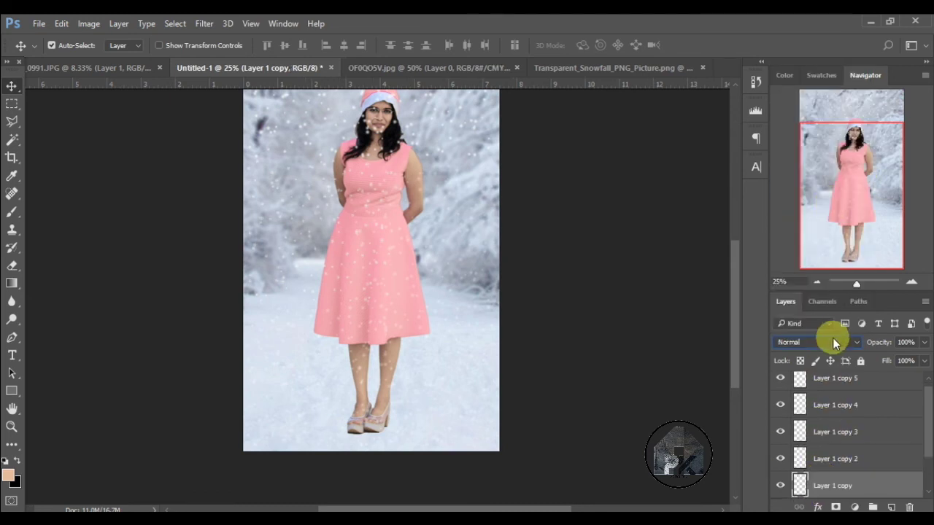
{"action": "left_click", "coordinate": [829, 339]}
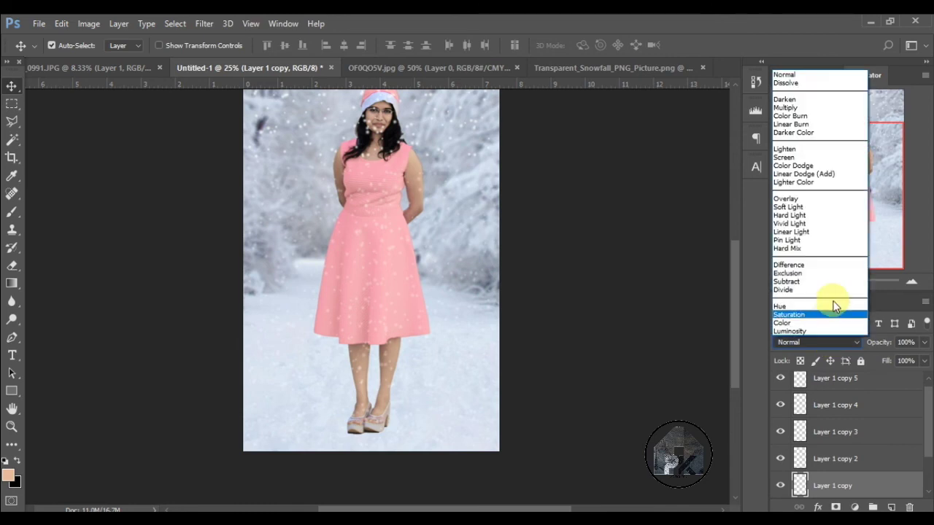
{"action": "left_click", "coordinate": [843, 207]}
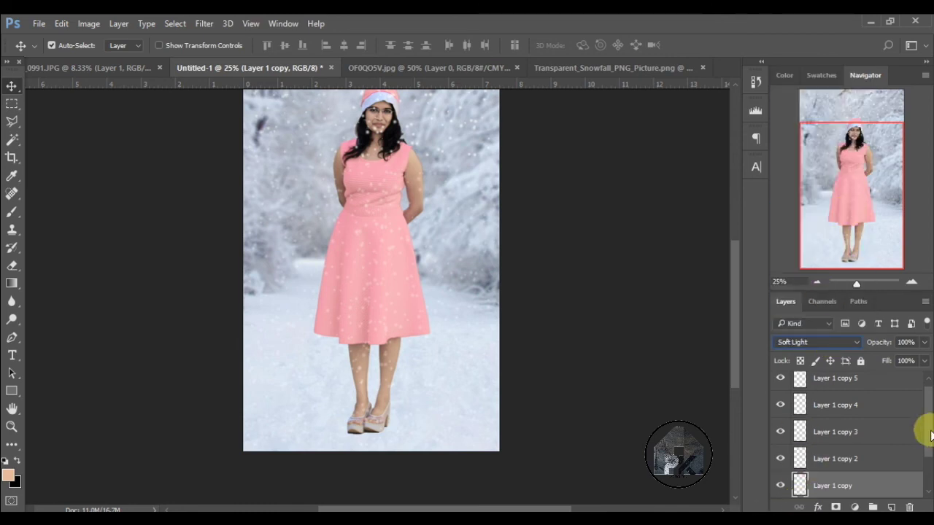
{"action": "left_click_drag", "start_coordinate": [927, 434], "coordinate": [929, 463]}
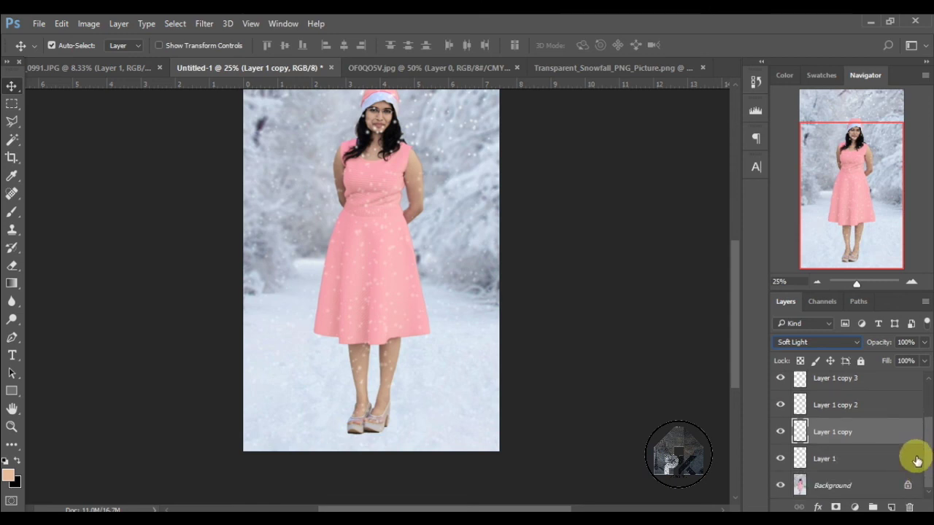
{"action": "left_click", "coordinate": [917, 459]}
{"action": "left_click", "coordinate": [791, 342]}
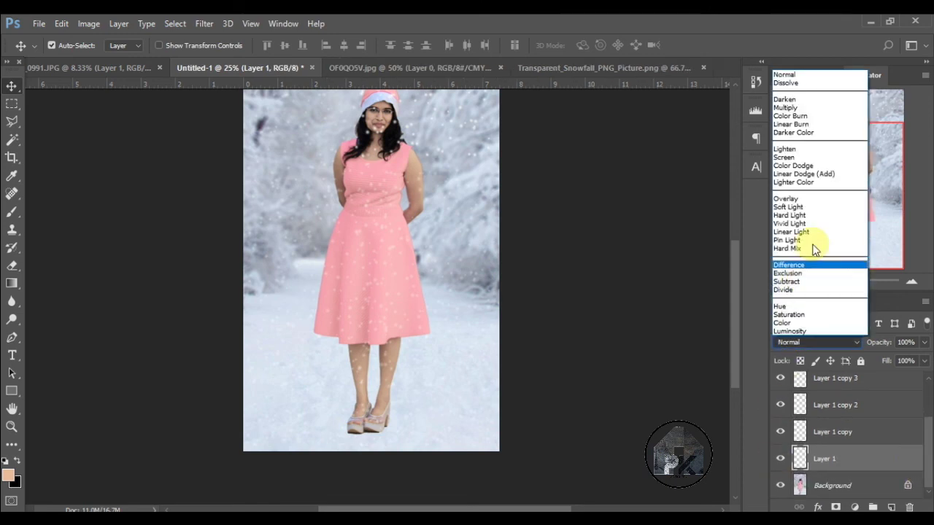
{"action": "left_click", "coordinate": [806, 207]}
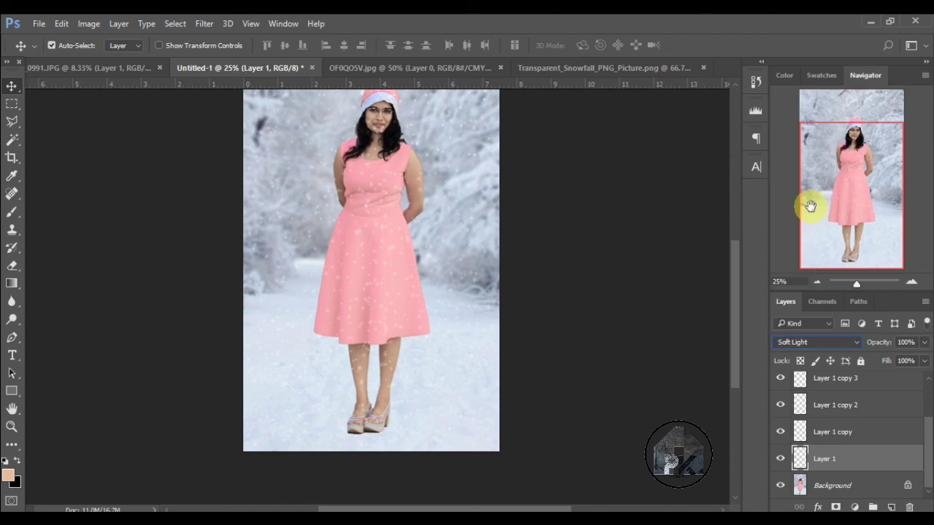
{"action": "right_click", "coordinate": [824, 398]}
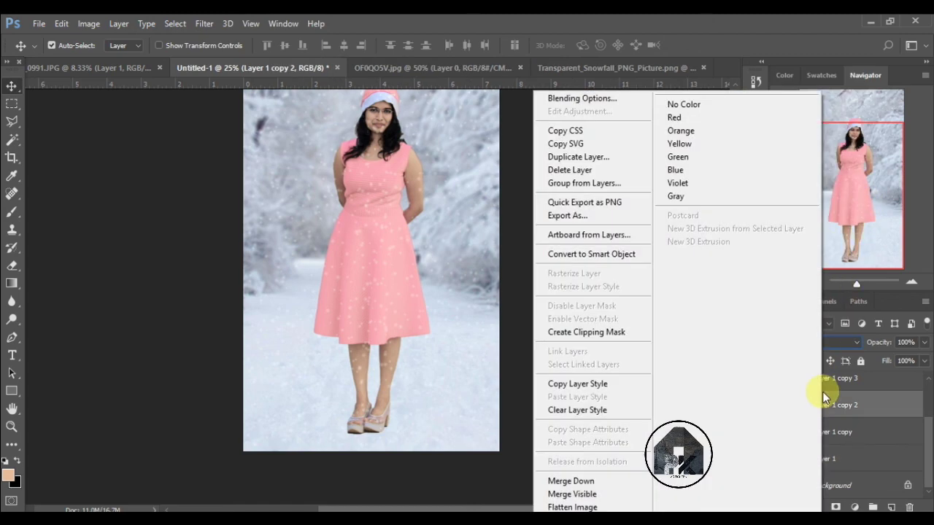
Step: Flatten the image into one Background and zoom in close on the shoes
{"action": "left_click", "coordinate": [628, 493]}
{"action": "left_click", "coordinate": [910, 283]}
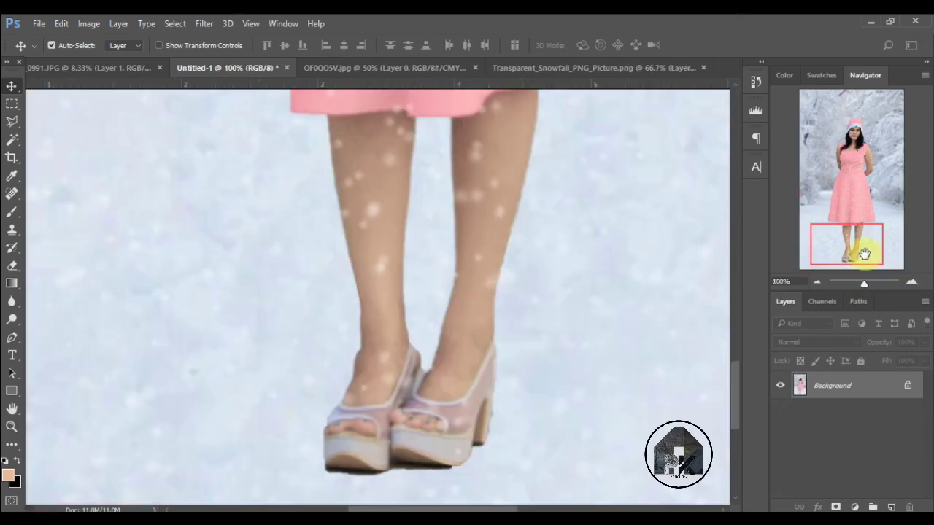
{"action": "mouse_move", "coordinate": [865, 255]}
{"action": "left_mouse_down"}
{"action": "mouse_move", "coordinate": [883, 258]}
{"action": "mouse_move", "coordinate": [887, 275]}
{"action": "left_mouse_up"}
{"action": "left_click_drag", "start_coordinate": [887, 274], "coordinate": [884, 274]}
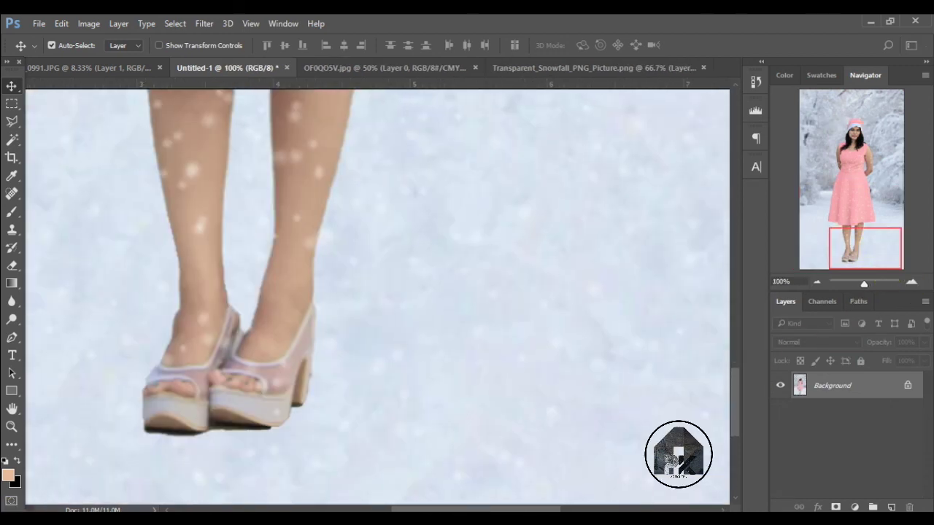
Step: Select both shoe soles with Quick Selection in Add mode, then add an empty layer
{"action": "left_click", "coordinate": [11, 139]}
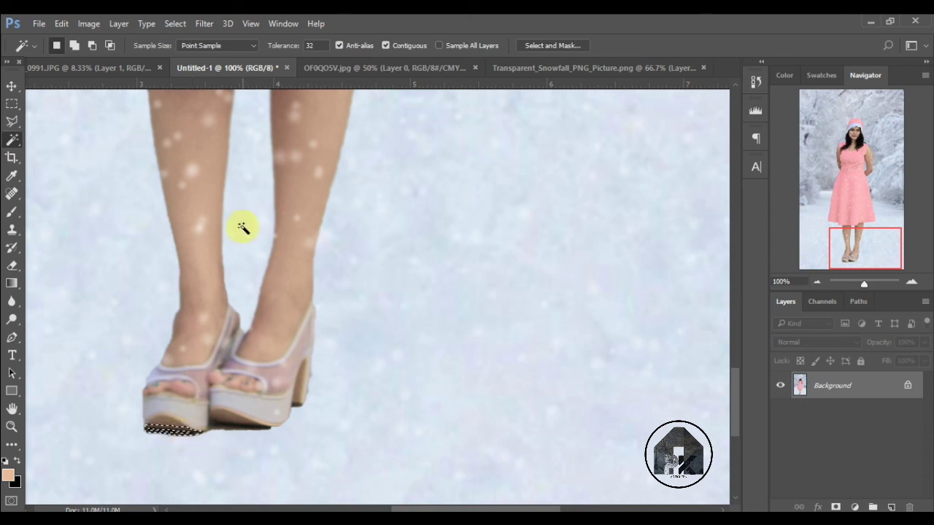
{"action": "right_click", "coordinate": [3, 134]}
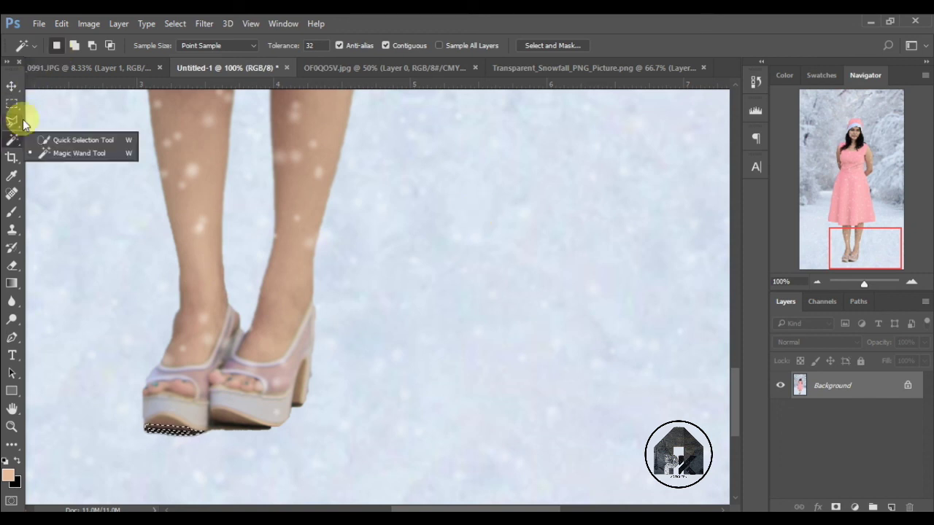
{"action": "left_click", "coordinate": [109, 151]}
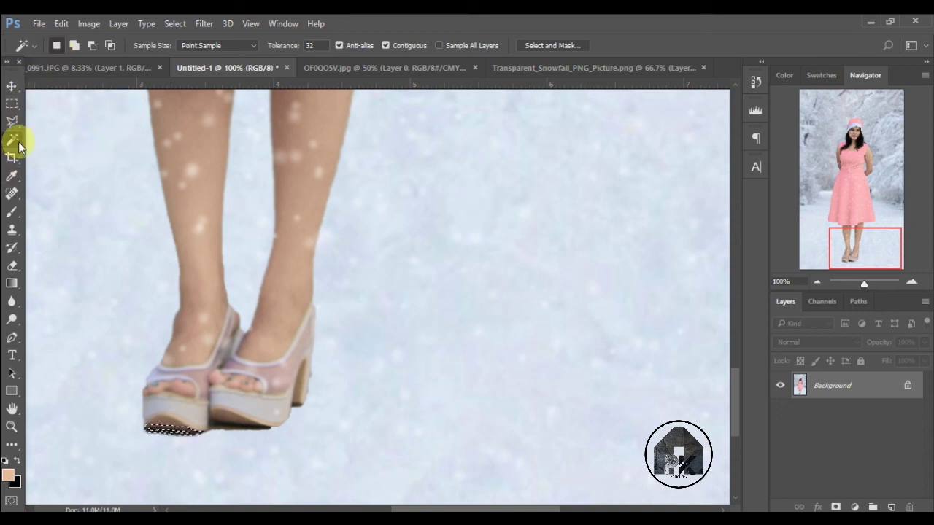
{"action": "right_click", "coordinate": [18, 142]}
{"action": "left_click", "coordinate": [37, 139]}
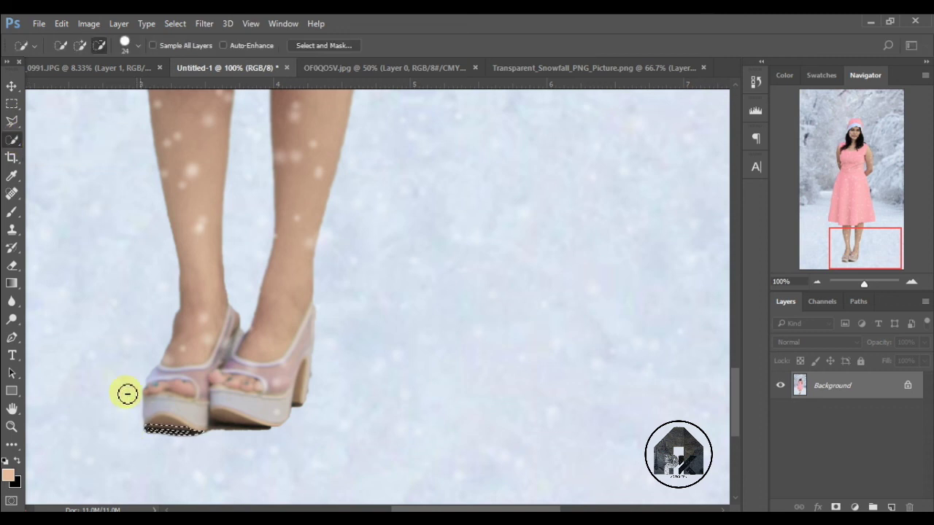
{"action": "left_click", "coordinate": [80, 45]}
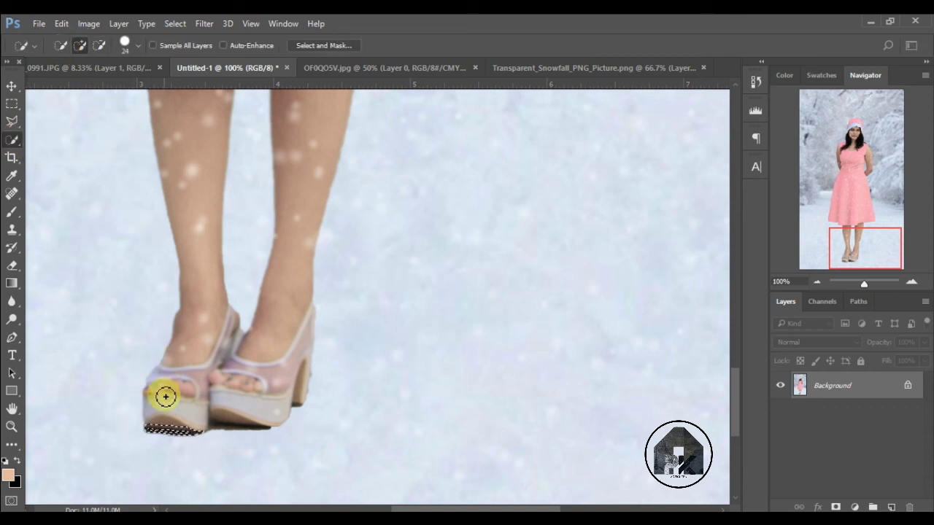
{"action": "mouse_move", "coordinate": [158, 429]}
{"action": "left_mouse_down"}
{"action": "mouse_move", "coordinate": [245, 417]}
{"action": "mouse_move", "coordinate": [229, 427]}
{"action": "left_mouse_up"}
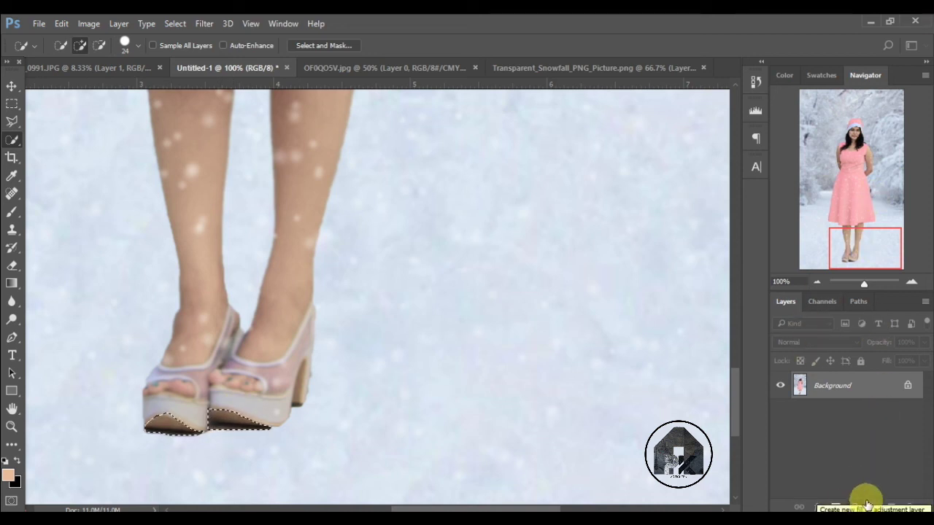
{"action": "left_click", "coordinate": [890, 506]}
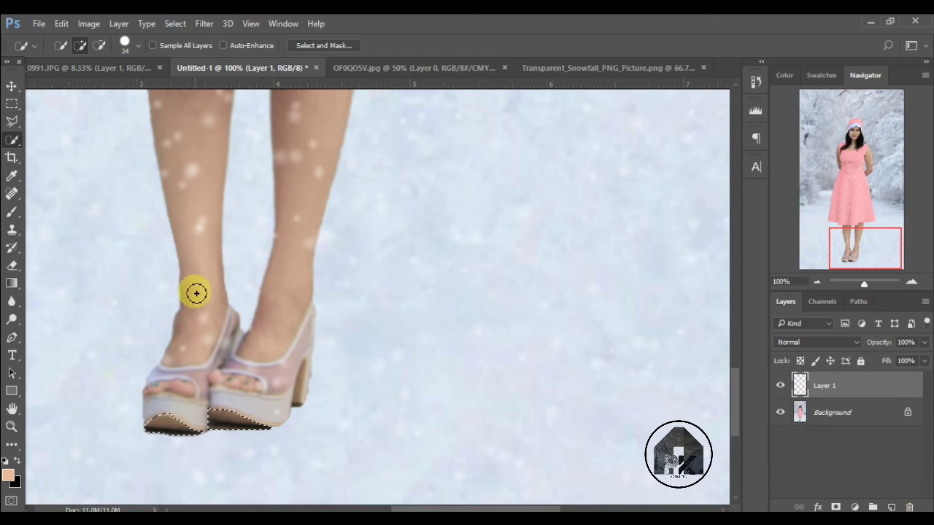
Step: Paint pure white (#ffffff) inside the shoe-sole selection on the new layer
{"action": "left_click", "coordinate": [8, 474]}
{"action": "left_click", "coordinate": [407, 216]}
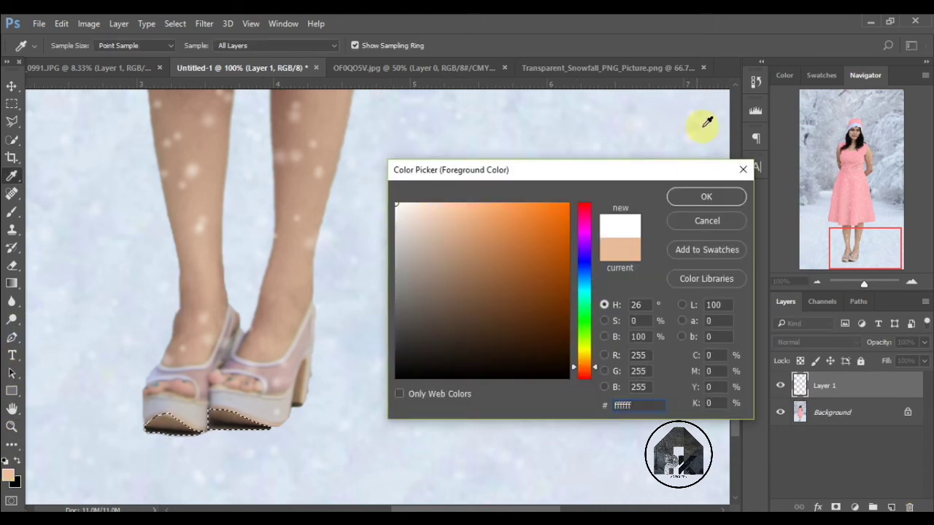
{"action": "left_click", "coordinate": [686, 197]}
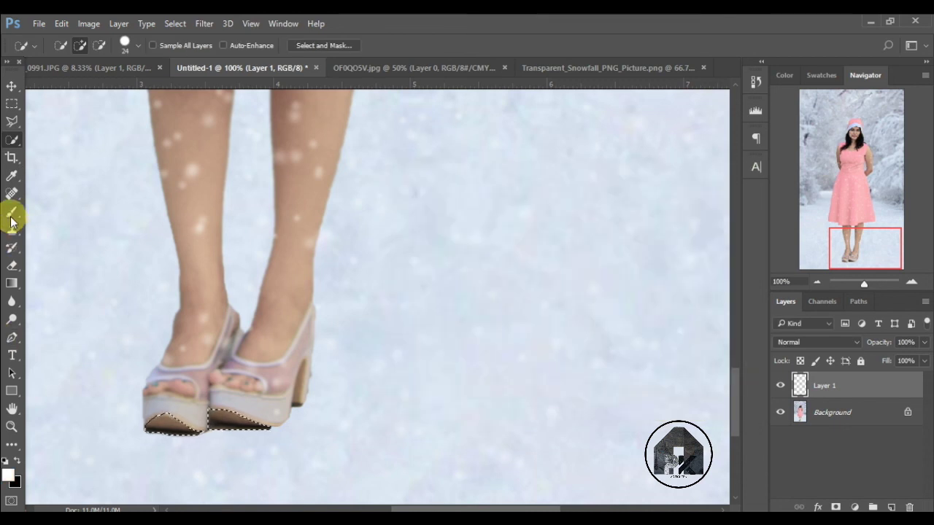
{"action": "left_click", "coordinate": [11, 212]}
{"action": "left_click_drag", "start_coordinate": [194, 354], "coordinate": [202, 438]}
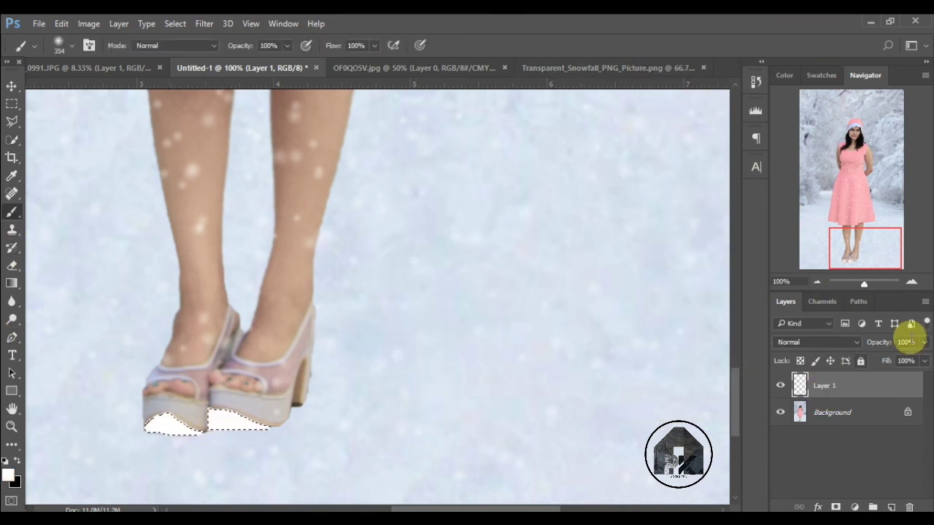
Step: Lower the white layer to 39% opacity and deselect
{"action": "left_click_drag", "start_coordinate": [924, 342], "coordinate": [878, 361]}
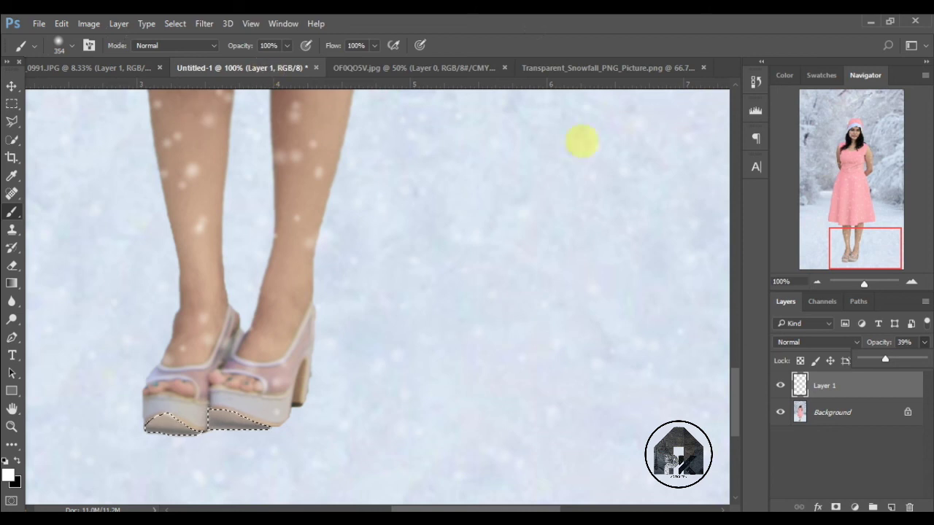
{"action": "left_click", "coordinate": [200, 24]}
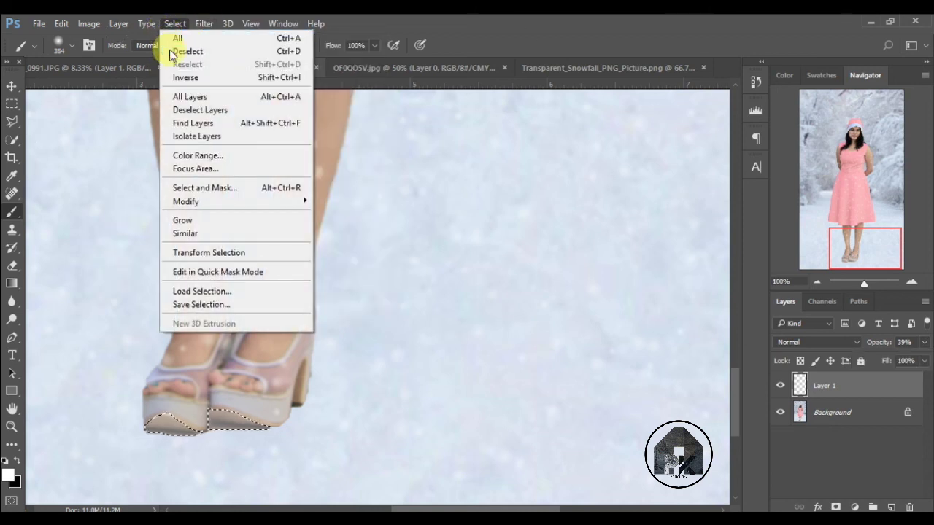
{"action": "left_click", "coordinate": [177, 52]}
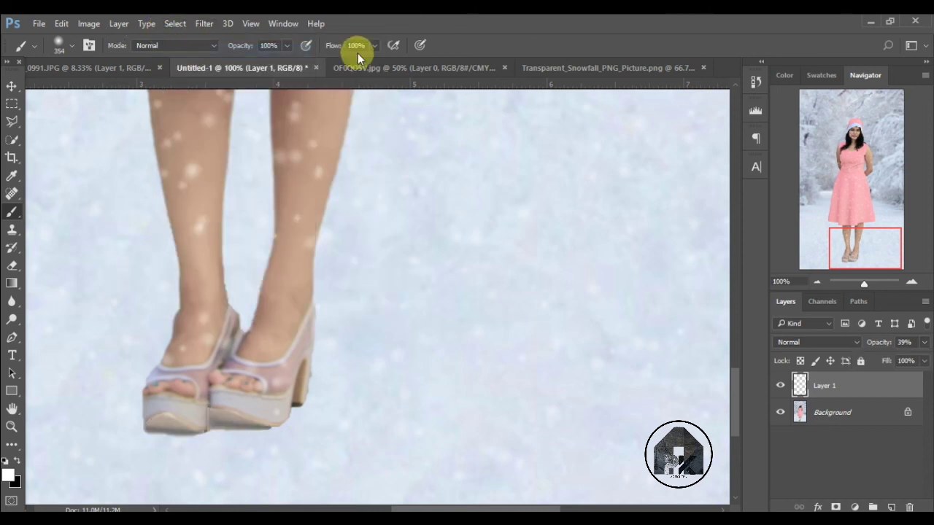
Step: Zoom out to 25%, merge the painted sole layer into the Background, and add a fresh Layer 1
{"action": "left_click", "coordinate": [815, 283]}
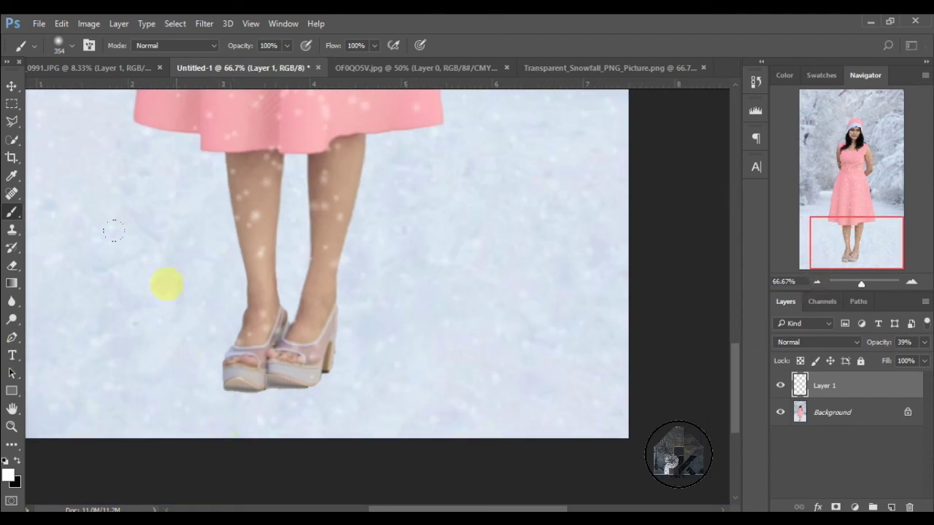
{"action": "left_click", "coordinate": [74, 49]}
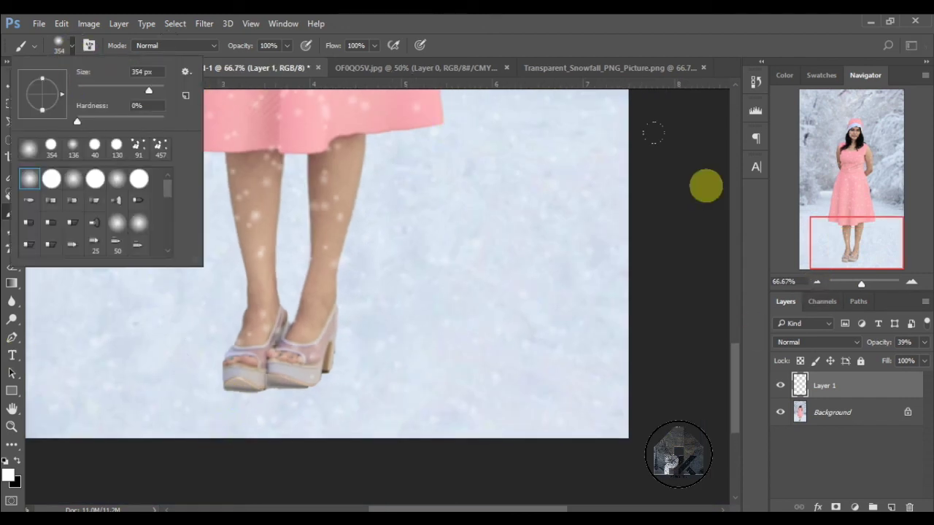
{"action": "left_click", "coordinate": [817, 282]}
{"action": "left_click", "coordinate": [818, 282]}
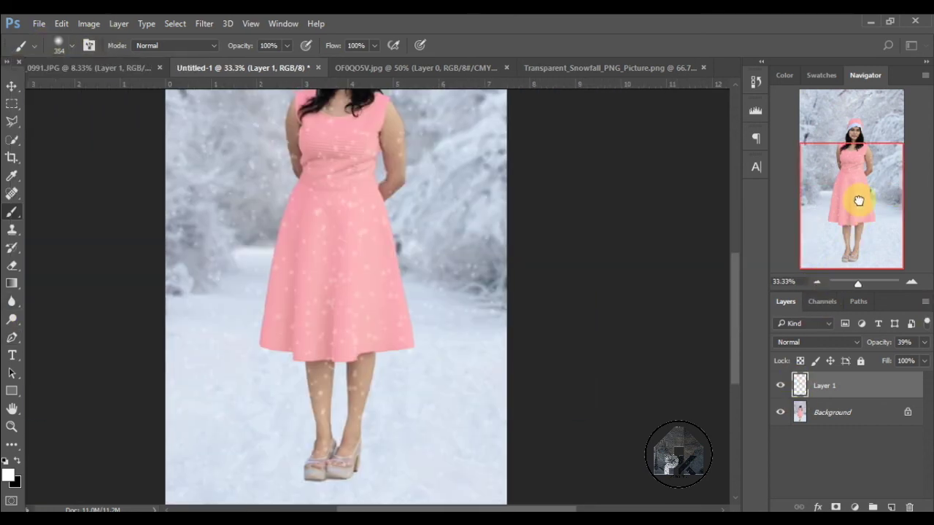
{"action": "left_click", "coordinate": [816, 282]}
{"action": "key", "text": "g"}
{"action": "right_click", "coordinate": [897, 389]}
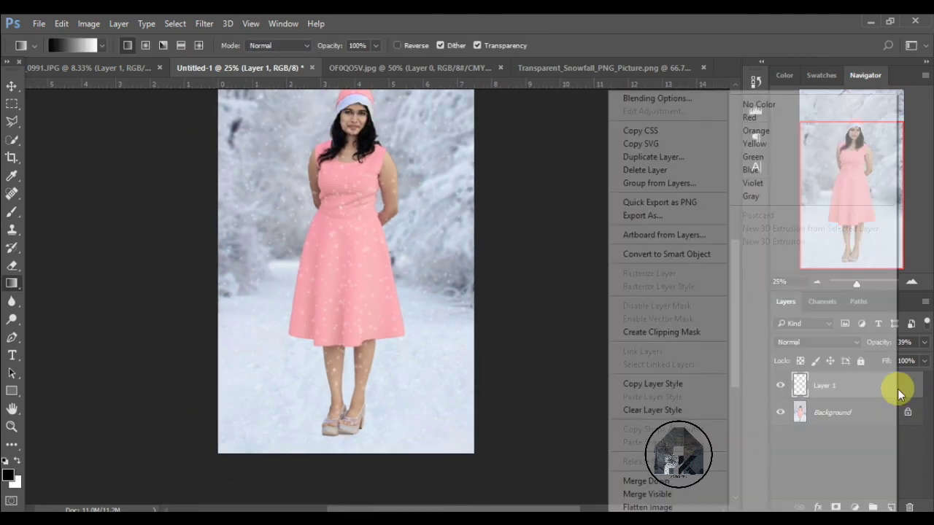
{"action": "left_click", "coordinate": [718, 499]}
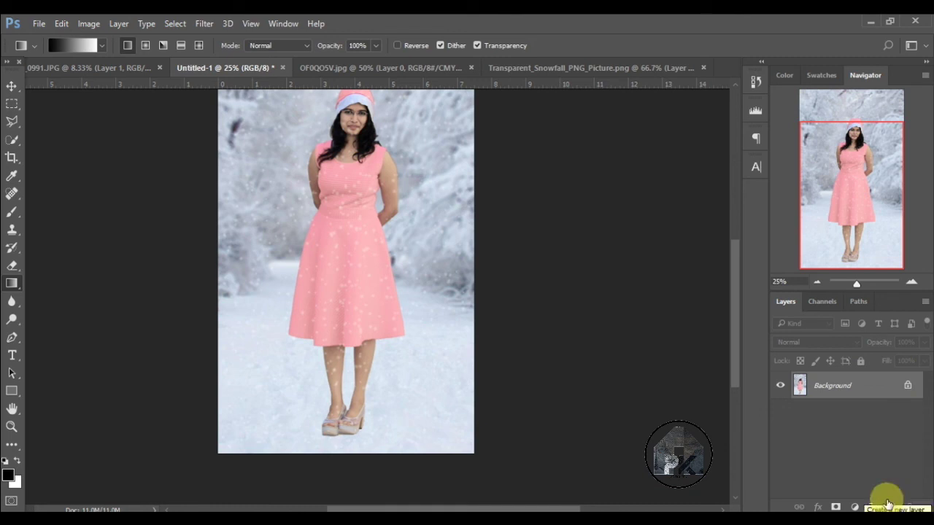
{"action": "left_click", "coordinate": [887, 505]}
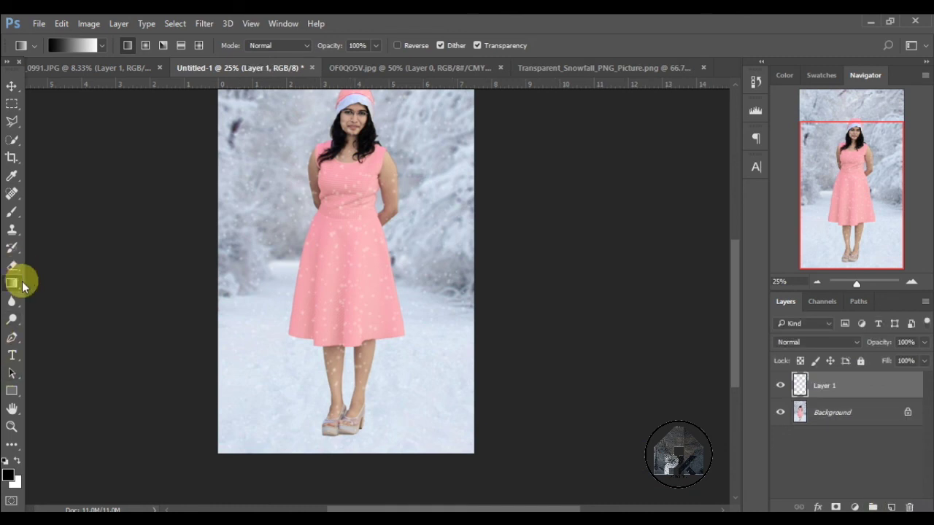
Step: Paint a white haze along the bottom of the snowy ground
{"action": "left_click", "coordinate": [12, 211]}
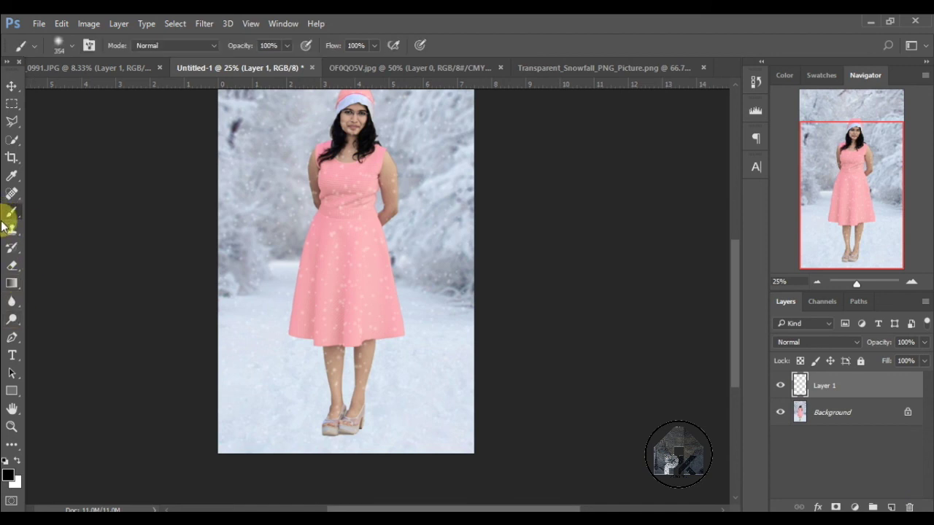
{"action": "left_click", "coordinate": [19, 460]}
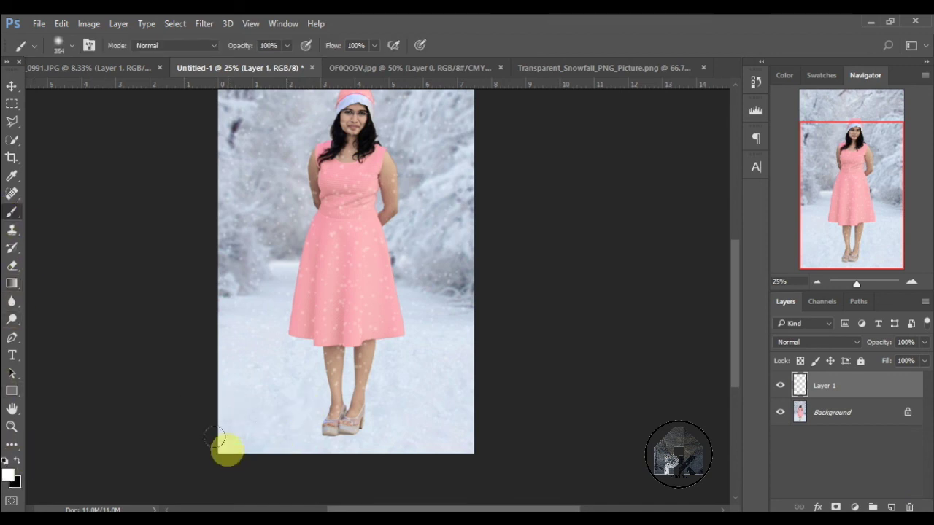
{"action": "mouse_move", "coordinate": [216, 432]}
{"action": "left_mouse_down"}
{"action": "mouse_move", "coordinate": [313, 427]}
{"action": "mouse_move", "coordinate": [333, 413]}
{"action": "mouse_move", "coordinate": [504, 427]}
{"action": "mouse_move", "coordinate": [228, 443]}
{"action": "left_mouse_up"}
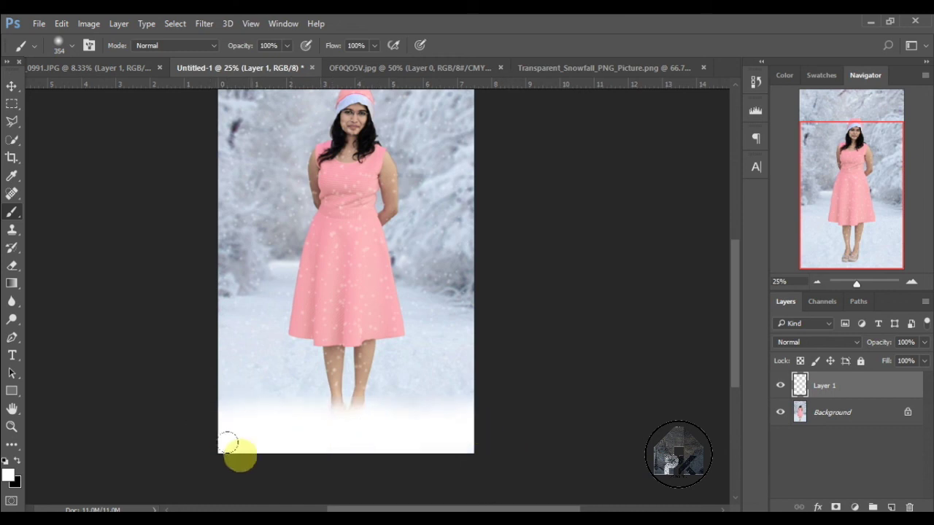
Step: Blend the haze layer as Soft Light at 50% opacity
{"action": "left_click", "coordinate": [796, 349]}
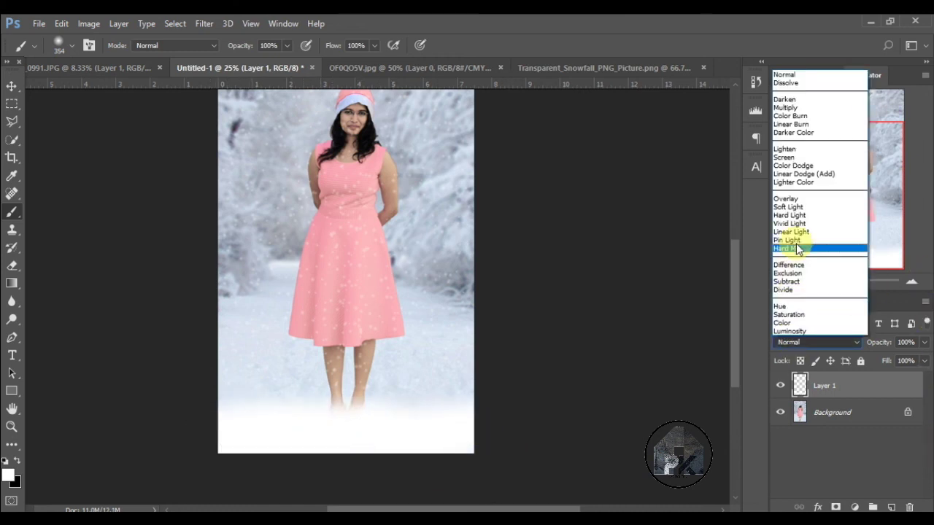
{"action": "left_click", "coordinate": [800, 207]}
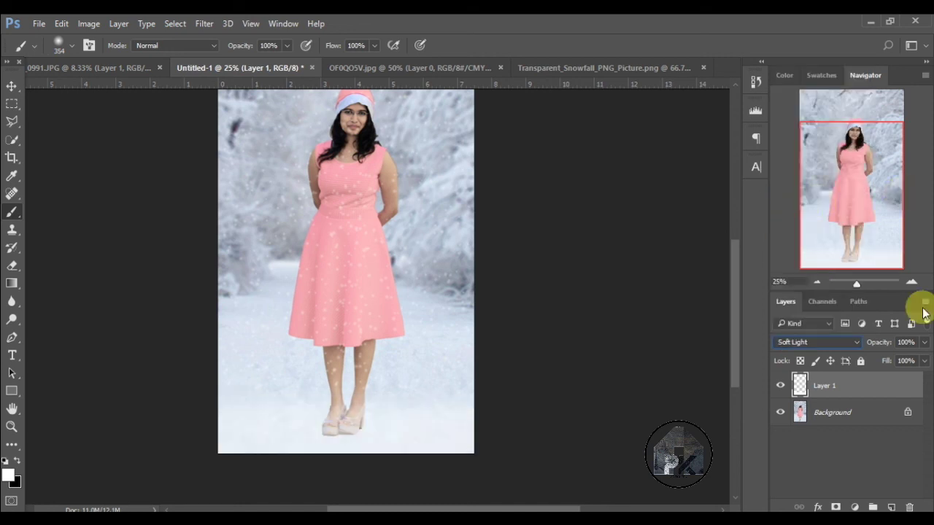
{"action": "left_click", "coordinate": [924, 342]}
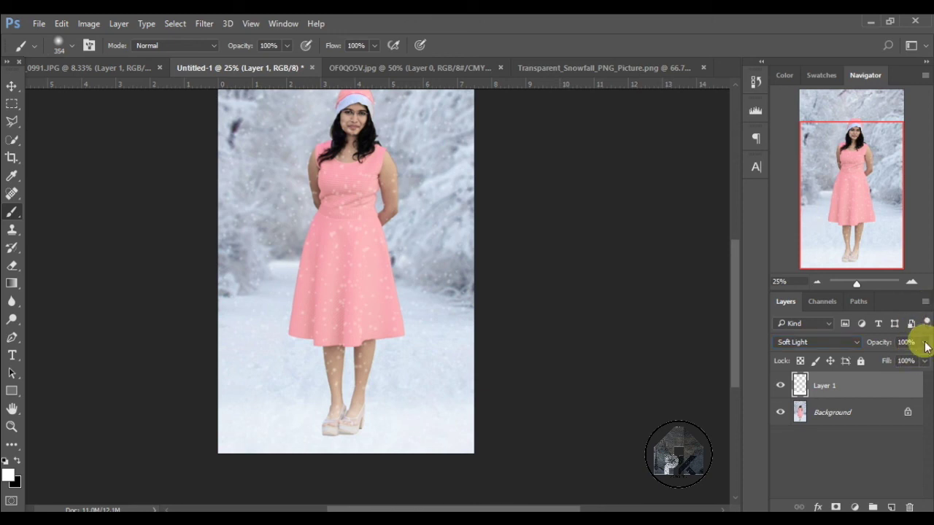
{"action": "mouse_move", "coordinate": [923, 359]}
{"action": "left_mouse_down"}
{"action": "mouse_move", "coordinate": [866, 369]}
{"action": "mouse_move", "coordinate": [904, 382]}
{"action": "mouse_move", "coordinate": [892, 386]}
{"action": "left_mouse_up"}
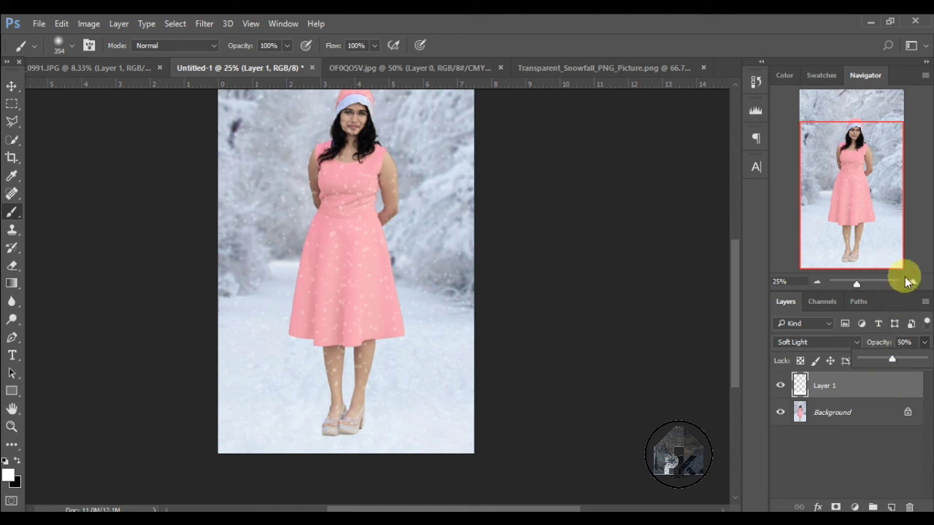
{"action": "left_click", "coordinate": [822, 282]}
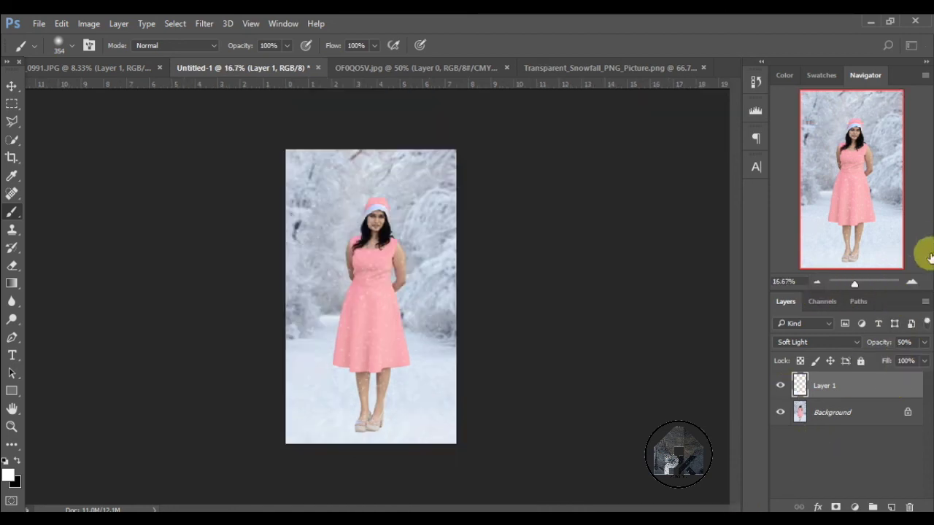
Step: Flatten all layers into a single Background layer and zoom in on the hair
{"action": "right_click", "coordinate": [856, 414]}
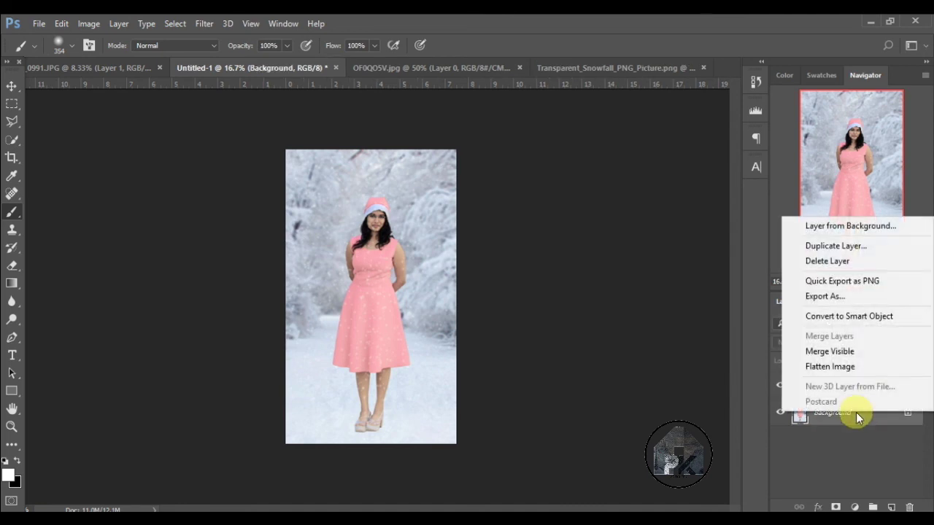
{"action": "left_click", "coordinate": [870, 367]}
{"action": "scroll", "coordinate": [389, 238], "scroll_direction": "up", "scroll_amount": 6}
Step: Spot-heal four small blemishes along the woman's hair edge, including the pink spot
{"action": "left_click", "coordinate": [14, 193]}
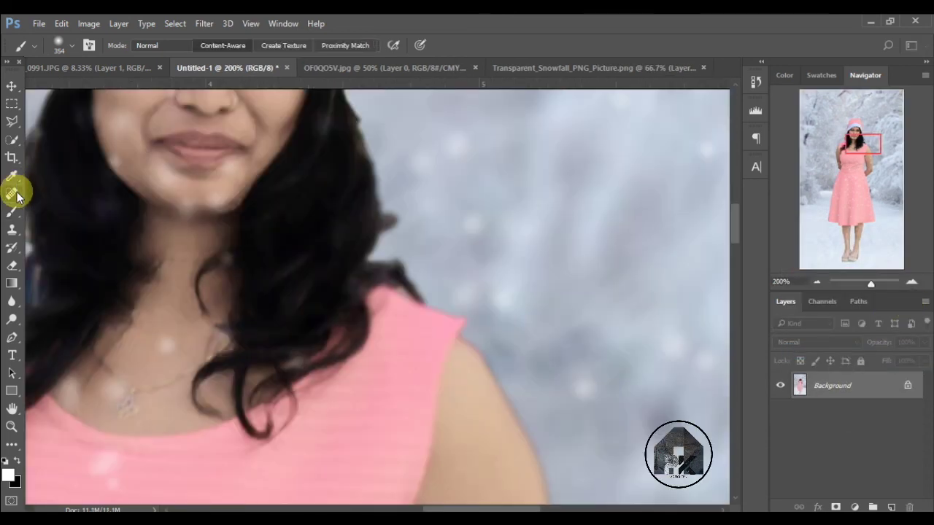
{"action": "left_click", "coordinate": [391, 218]}
{"action": "left_click", "coordinate": [388, 229]}
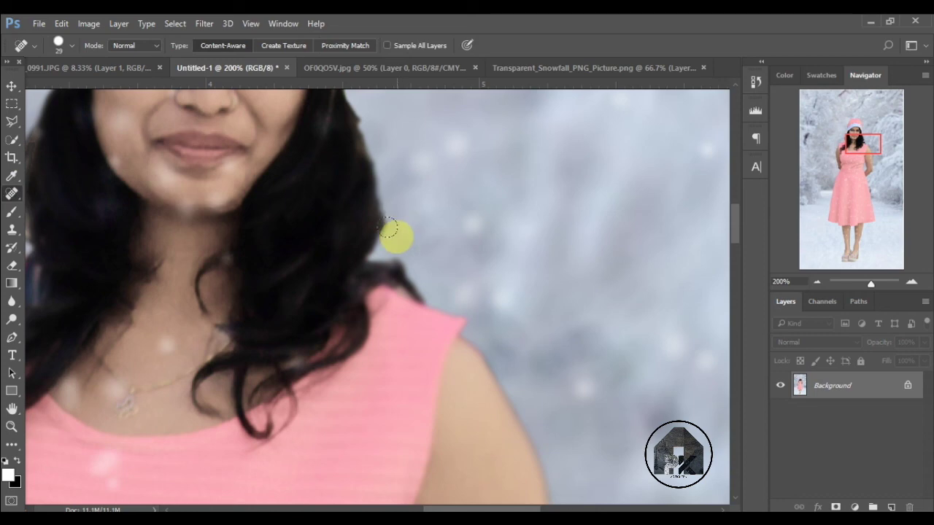
{"action": "left_click", "coordinate": [402, 196]}
{"action": "left_click", "coordinate": [388, 239]}
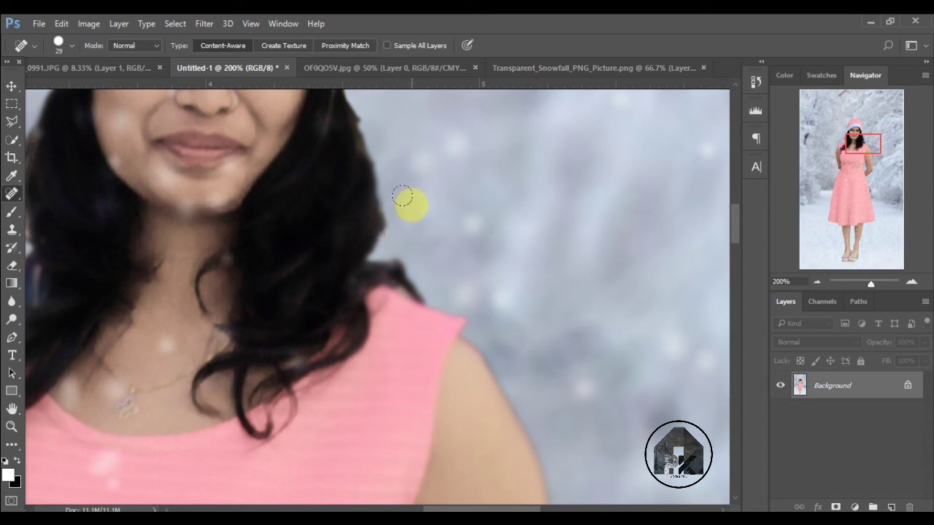
Step: Zoom back out to show the full composite image
{"action": "left_click", "coordinate": [814, 281]}
{"action": "left_click", "coordinate": [814, 281]}
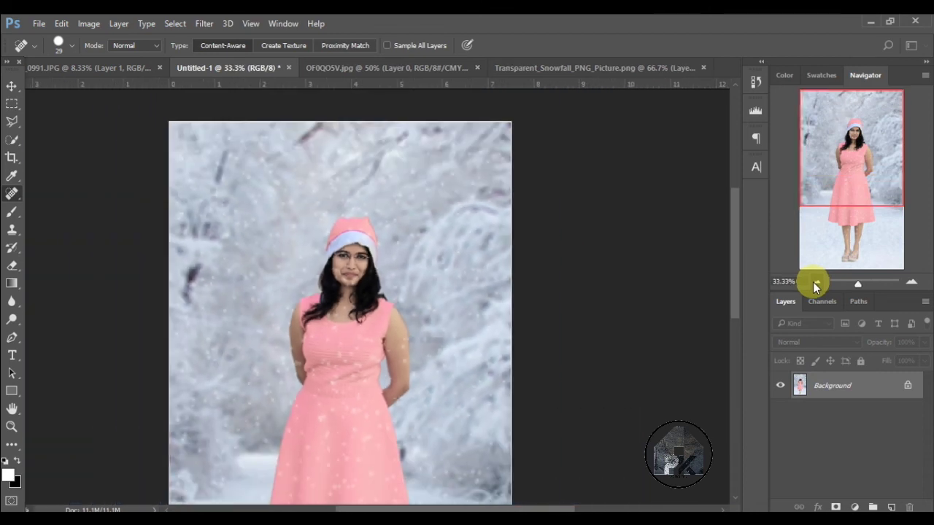
{"action": "left_click", "coordinate": [814, 281]}
{"action": "left_click", "coordinate": [815, 282]}
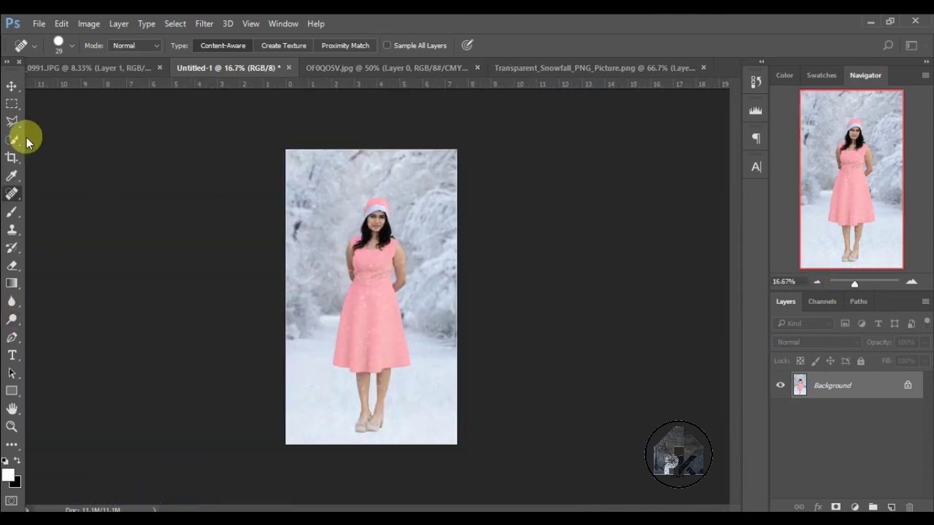
{"action": "left_click", "coordinate": [40, 23]}
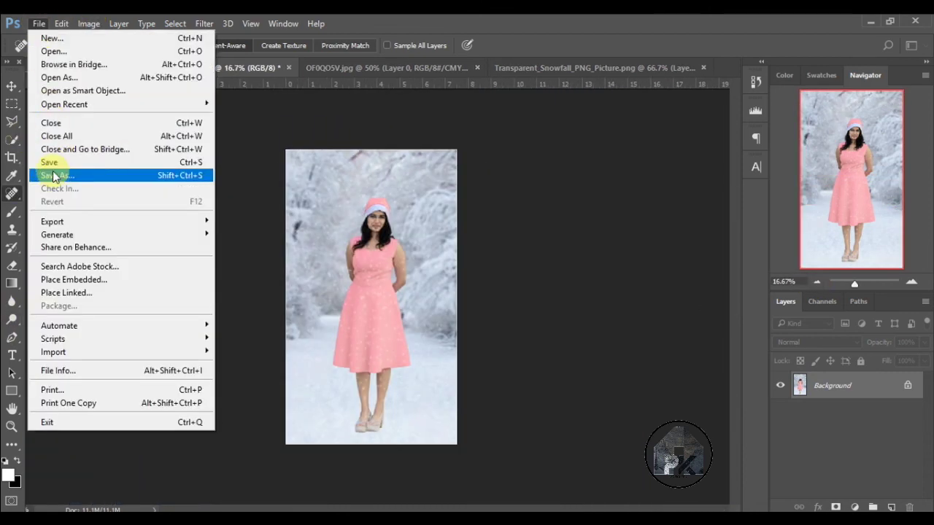
Step: Save the composite as a JPEG named 'jit' in the Downloads folder
{"action": "left_click", "coordinate": [53, 176]}
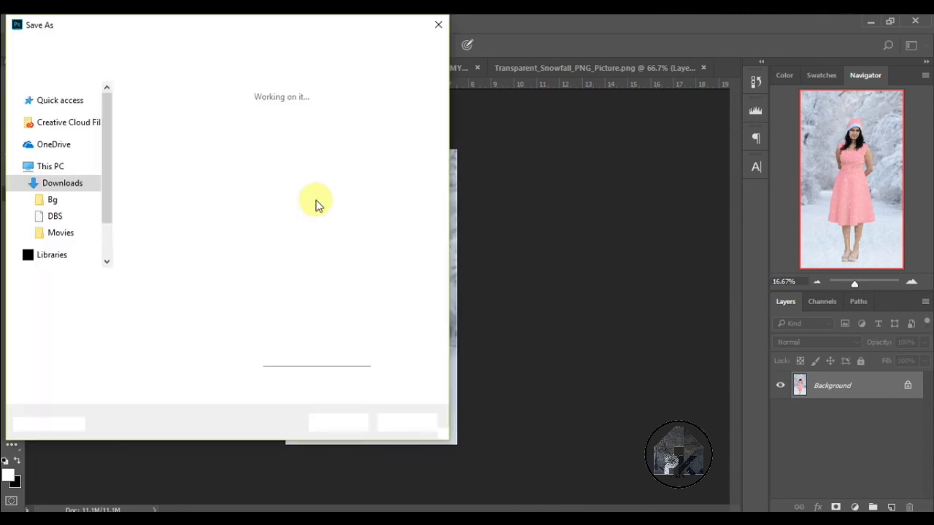
{"action": "type", "text": "jit"}
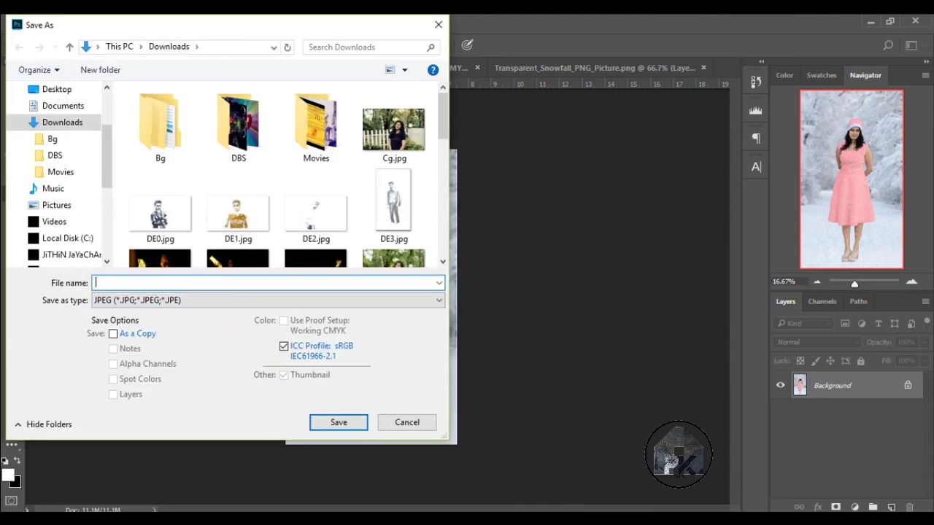
{"action": "key", "text": "Return"}
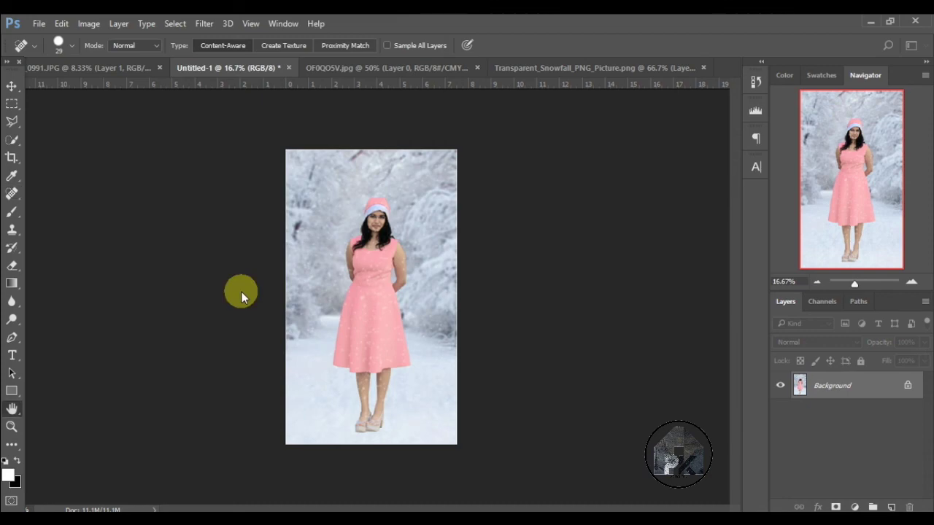